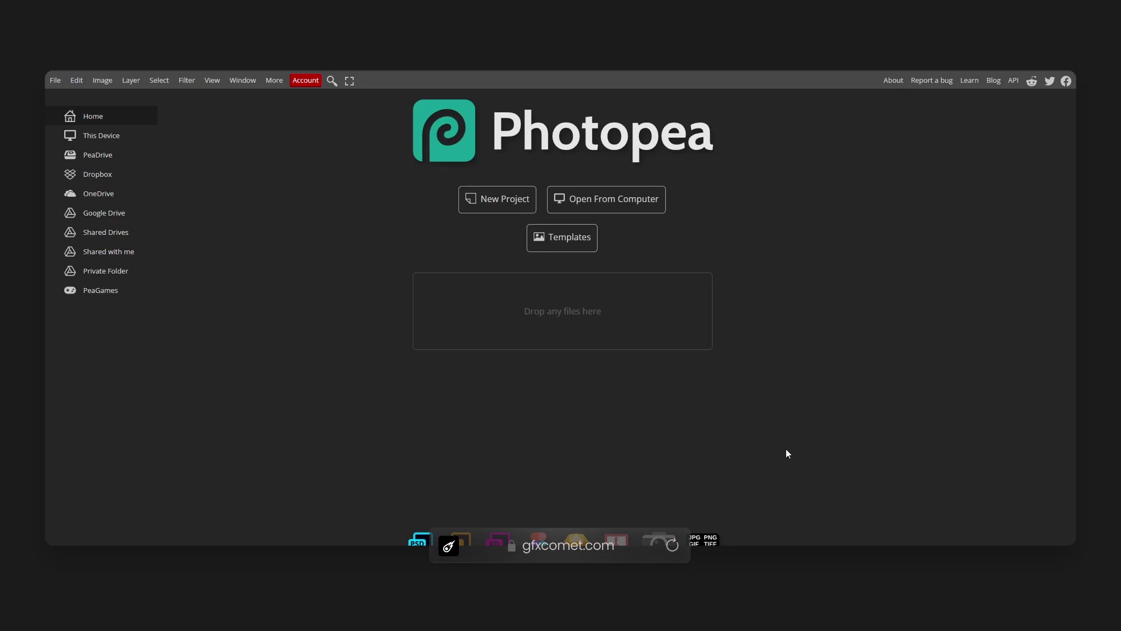
Step: Create a new project 1920 pixels wide and 1080 pixels high with a white background
key("alt+ctrl+n")
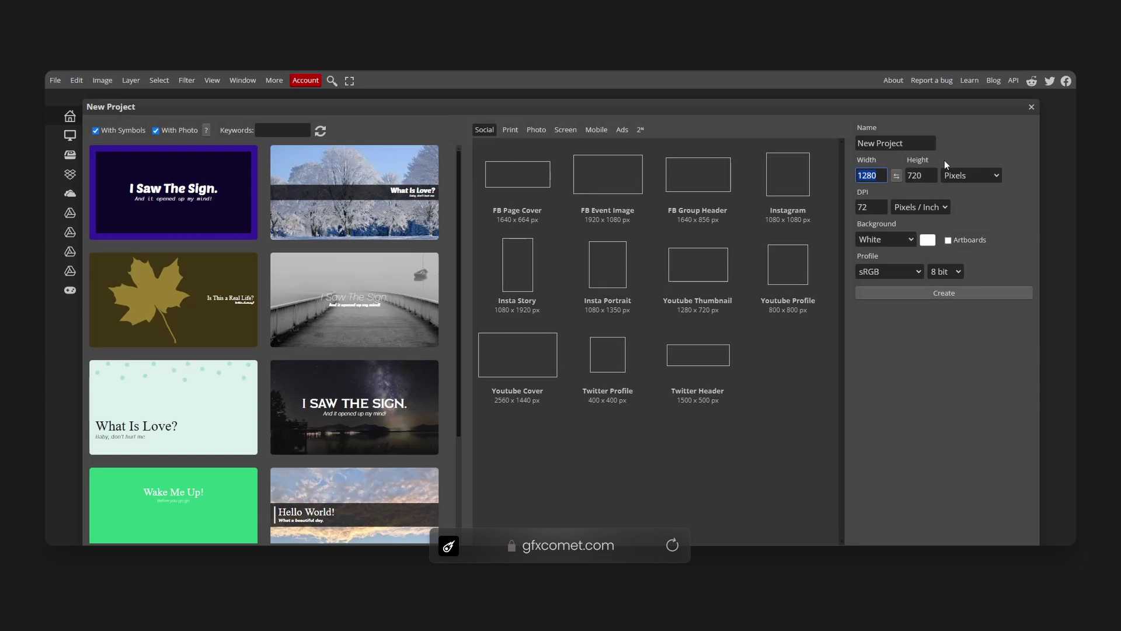
type("1920")
double_click(923, 174)
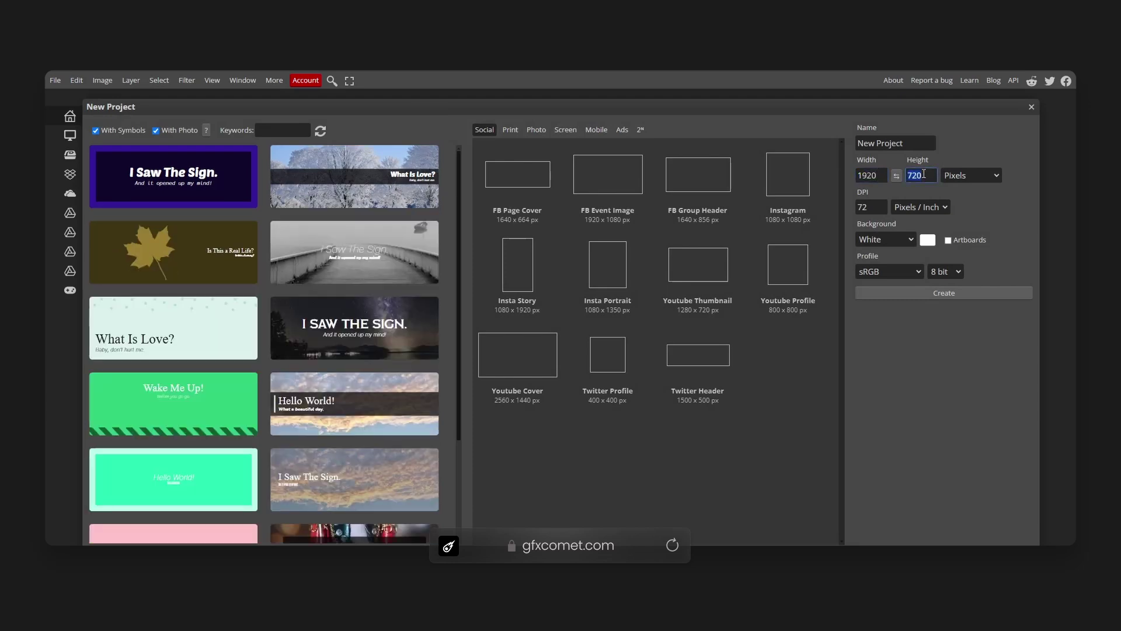
type("1080")
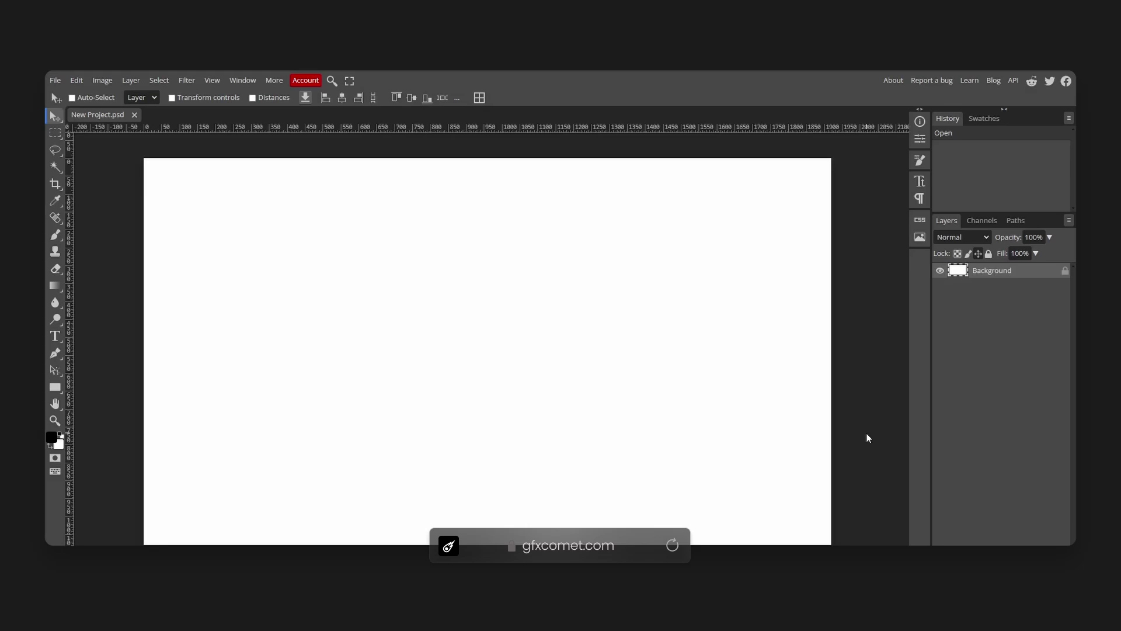
Step: Review the guide and grid settings in the preferences, switching the grid on and off again
left_click(77, 80)
mouse_move(61, 80)
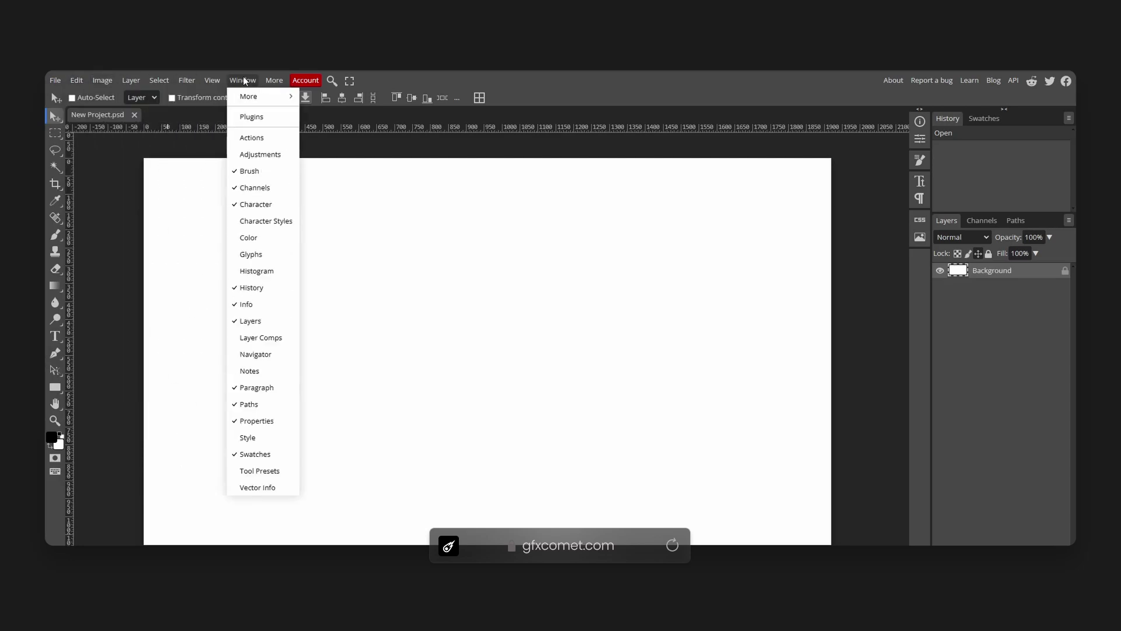
mouse_move(282, 82)
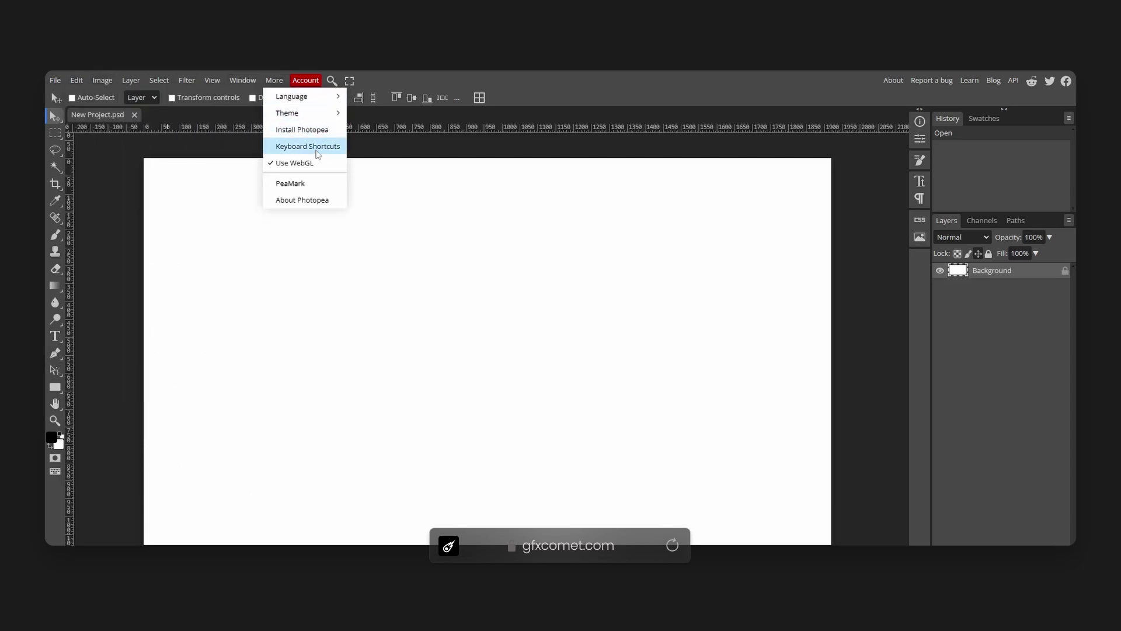
mouse_move(123, 83)
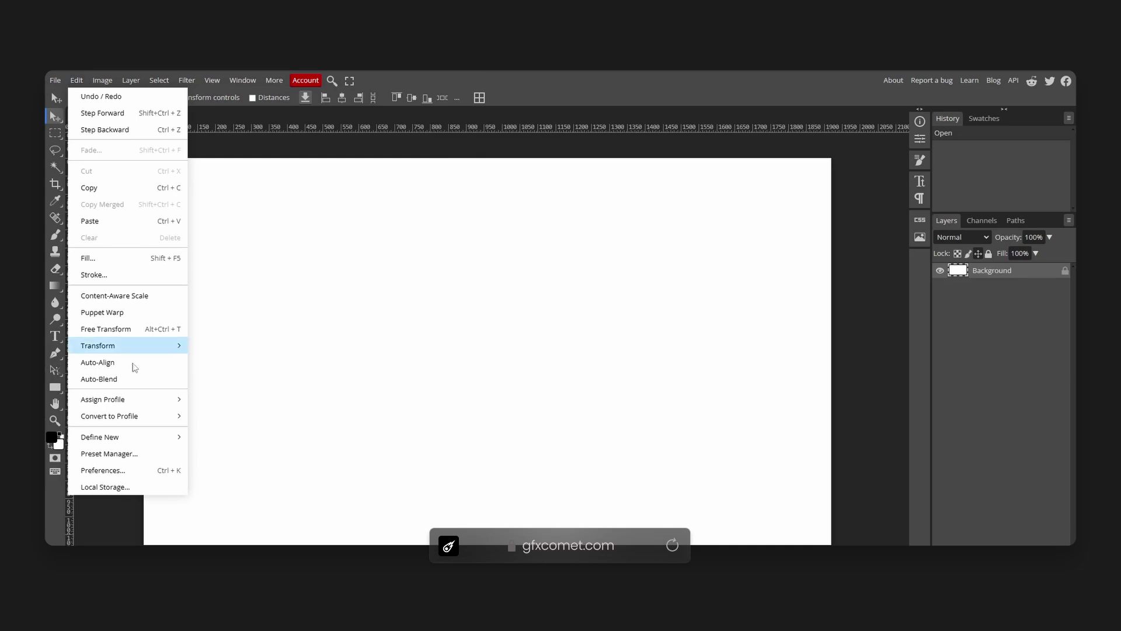
left_click(149, 469)
left_click_drag(244, 159, 583, 212)
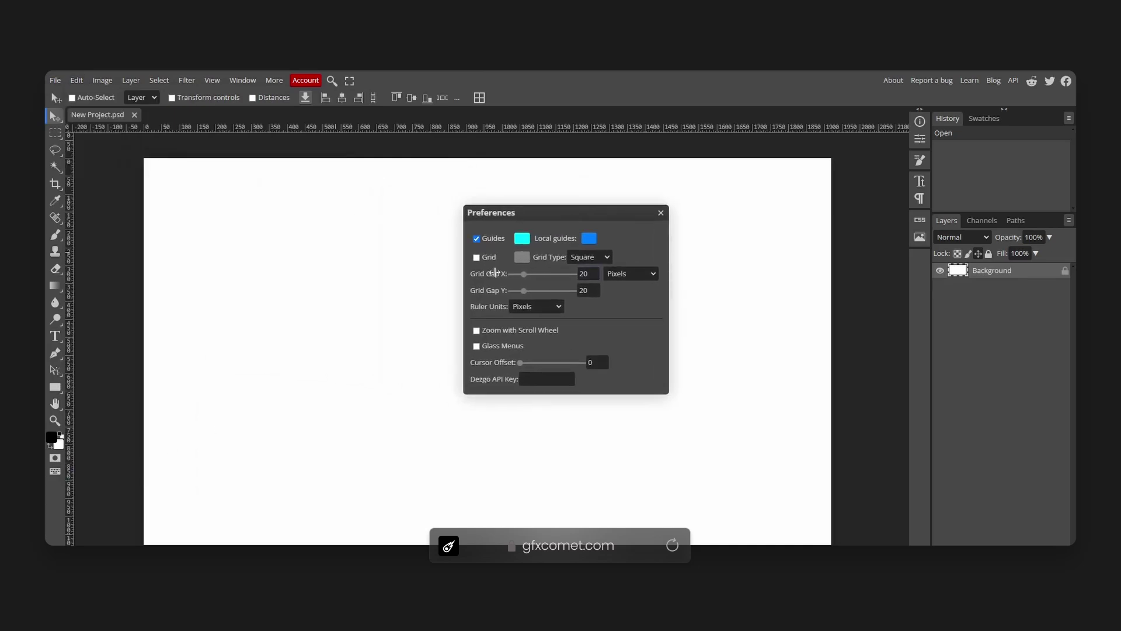
left_click(476, 258)
left_click(477, 258)
left_click(662, 213)
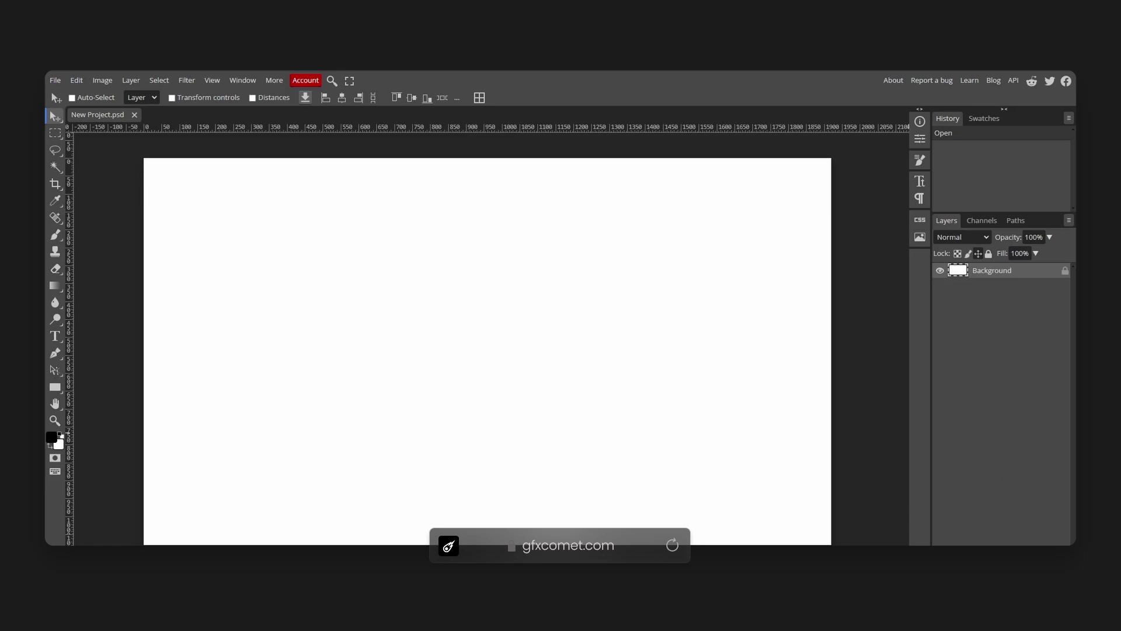
Step: Add a new layer above the background and set the foreground colour to the dark grey #1d1d1d
key("ctrl+shift+n")
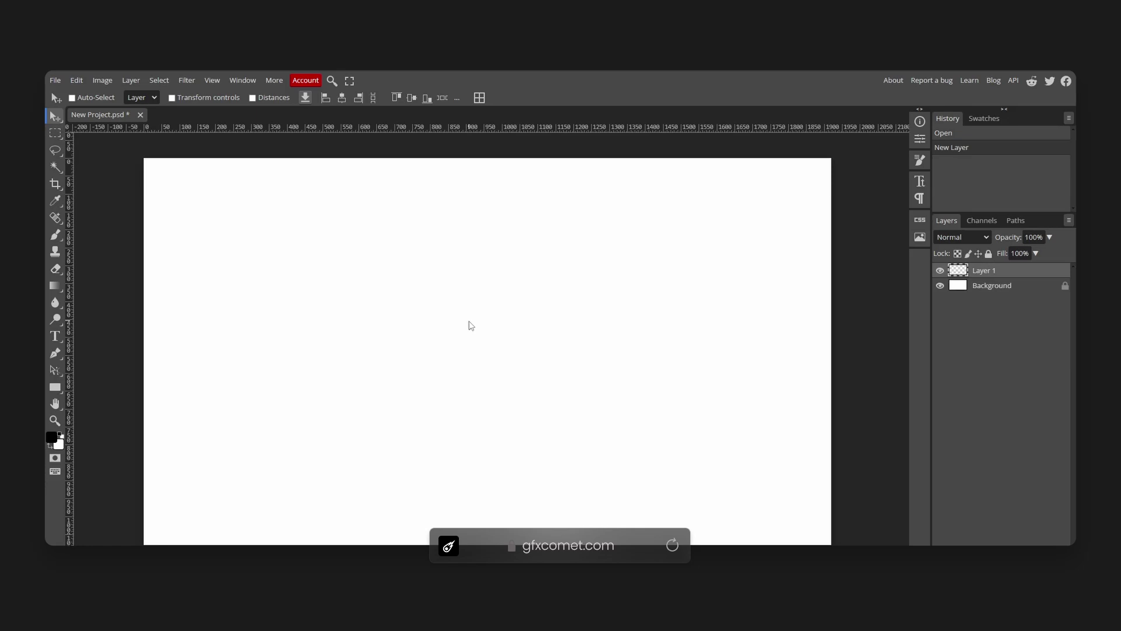
left_click(52, 440)
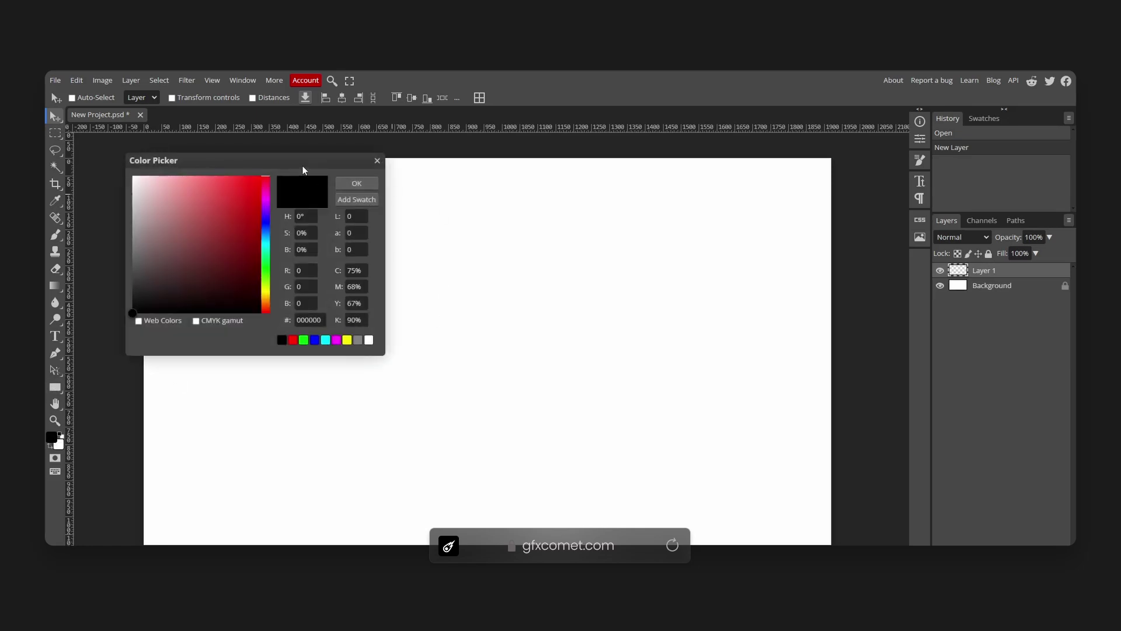
left_click_drag(304, 169, 617, 231)
left_click_drag(481, 335, 443, 360)
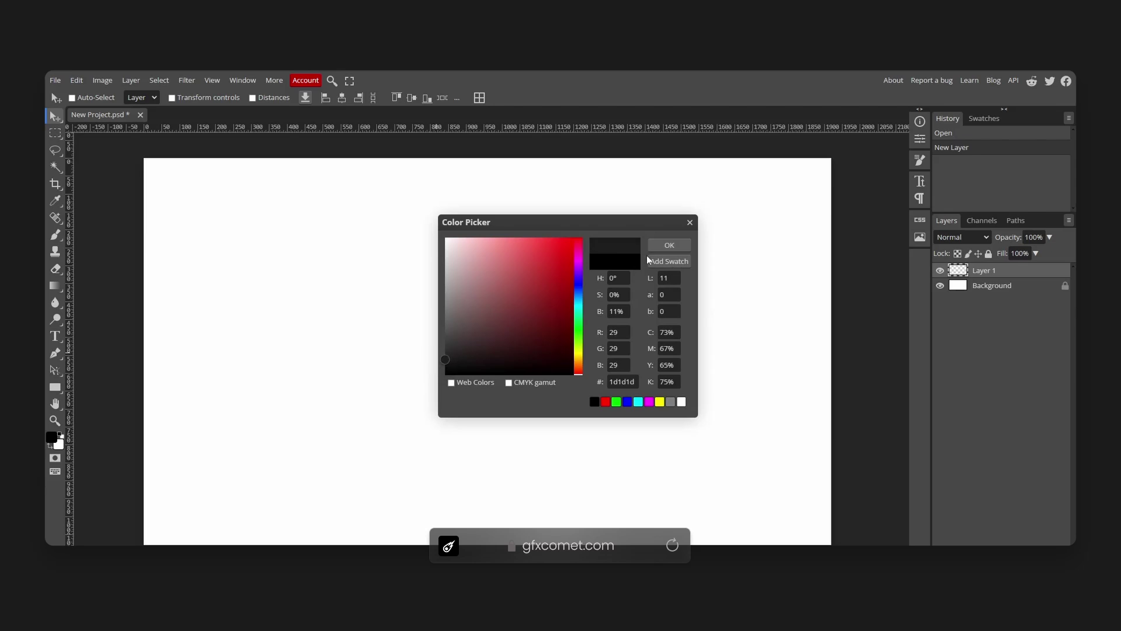
left_click(664, 246)
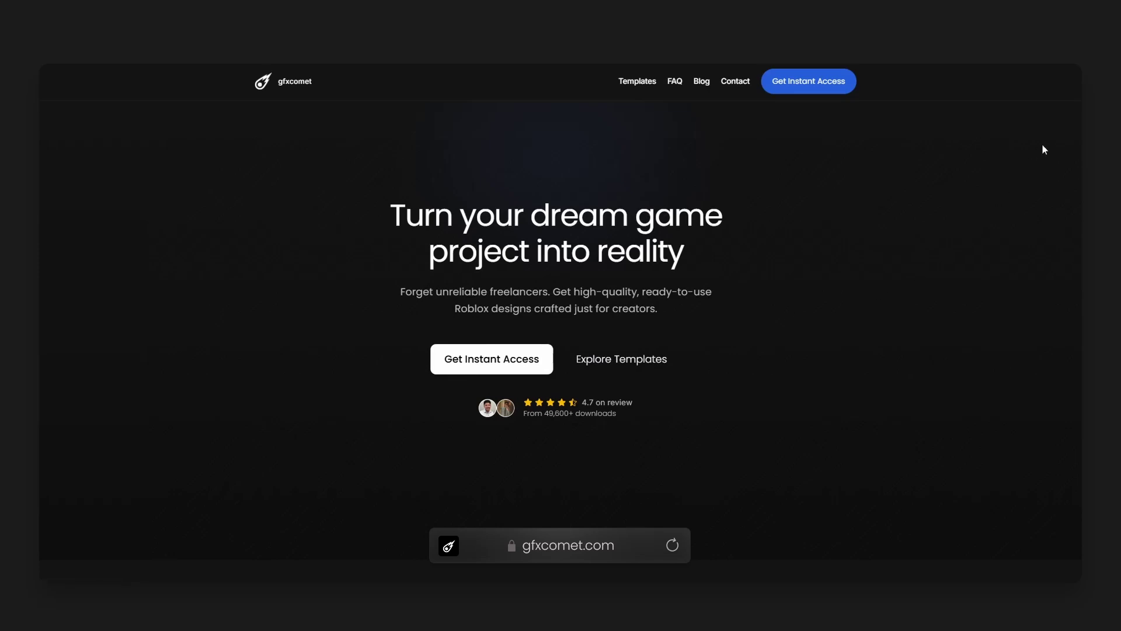
Step: Switch to the gfxcomet website and look through its home page, from the featured products and template categories to the tutorials and FAQ
scroll(1033, 164, "down", 15)
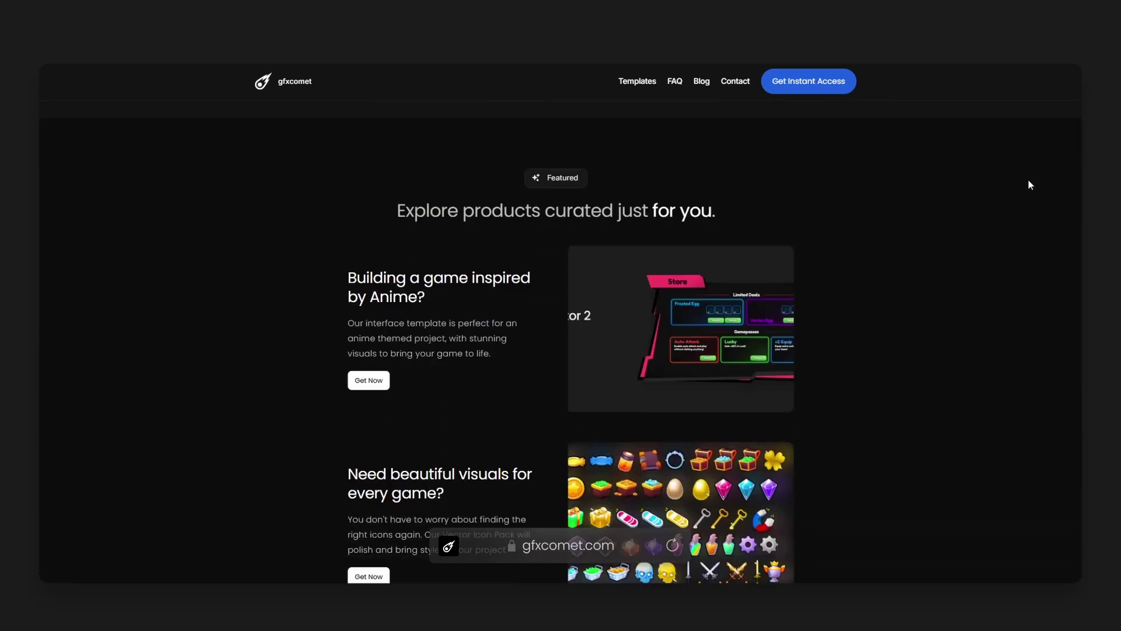
scroll(1027, 170, "down", 3)
scroll(1027, 170, "up", 2)
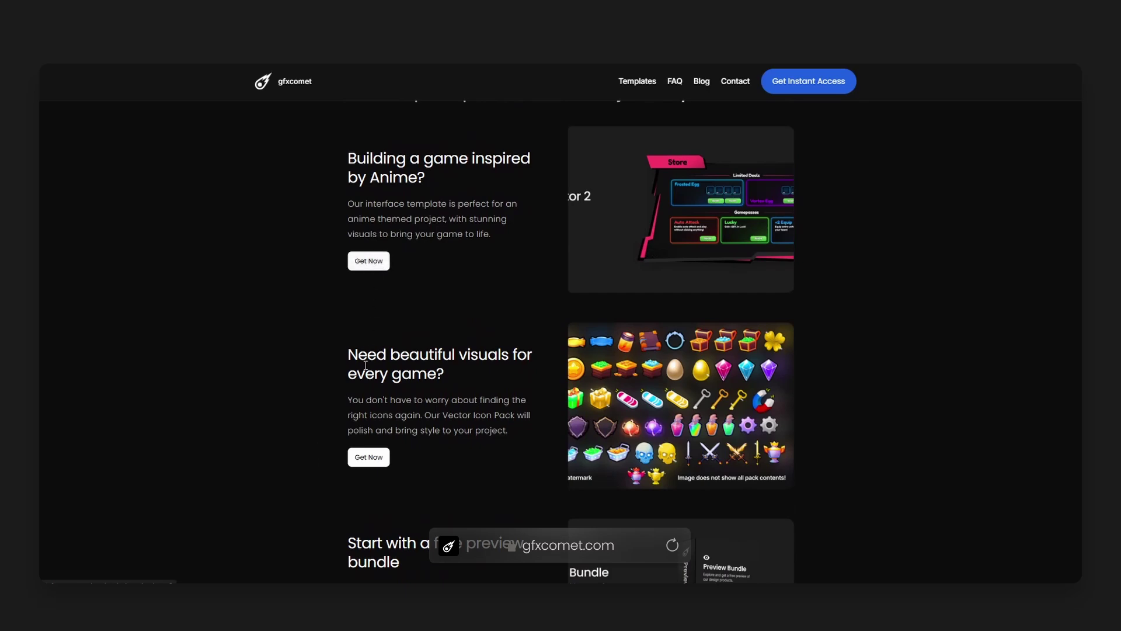
scroll(375, 463, "down", 5)
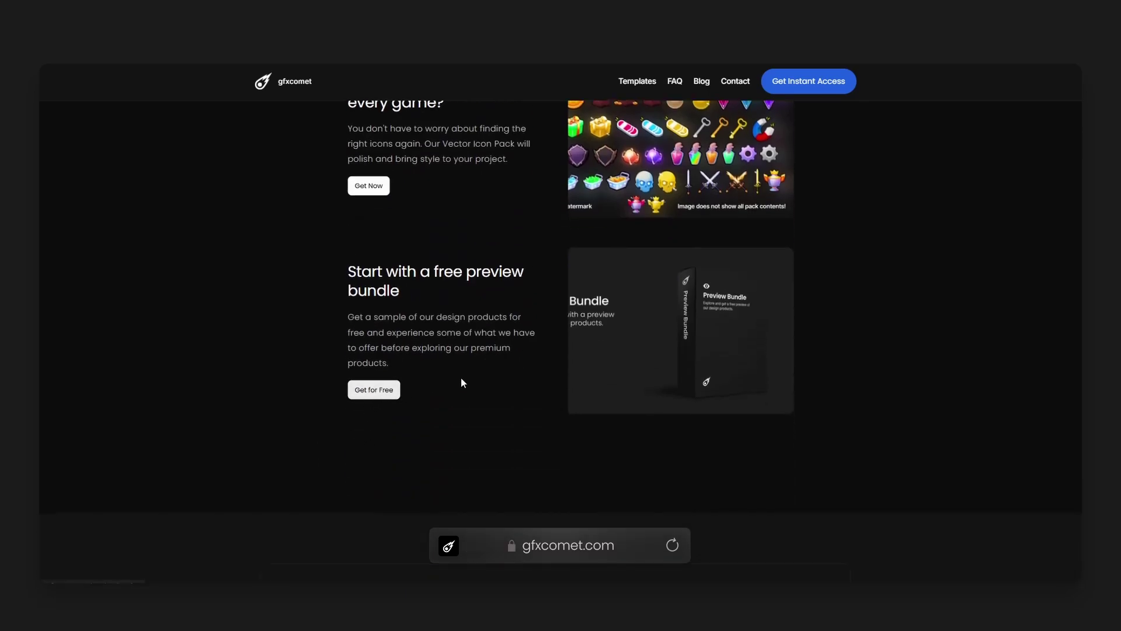
scroll(613, 315, "down", 10)
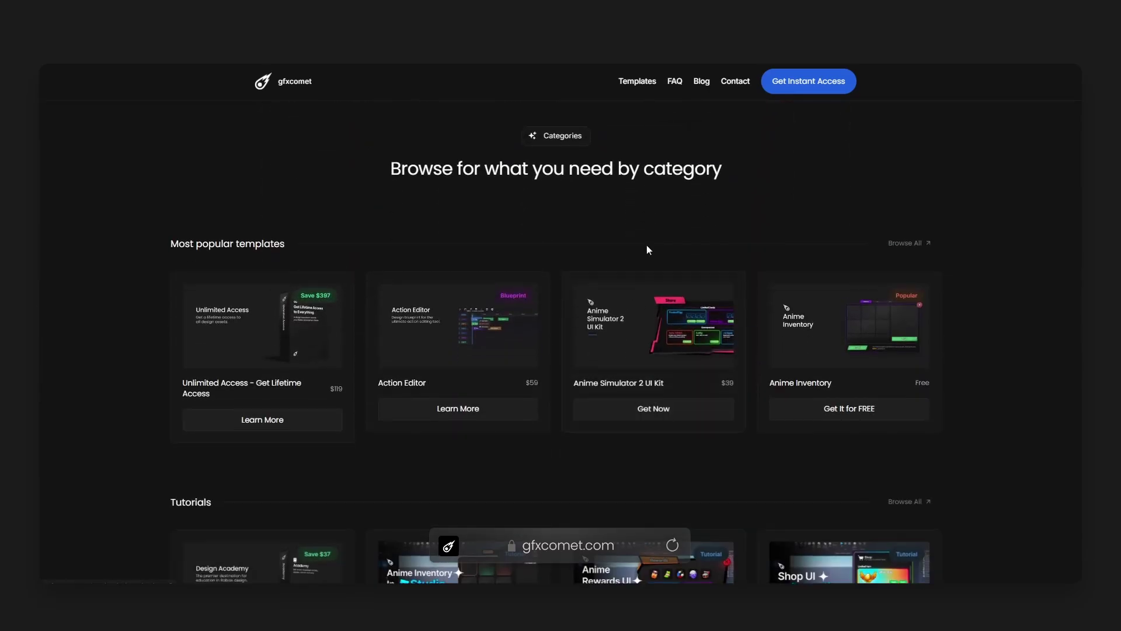
scroll(646, 245, "down", 5)
scroll(643, 211, "down", 7)
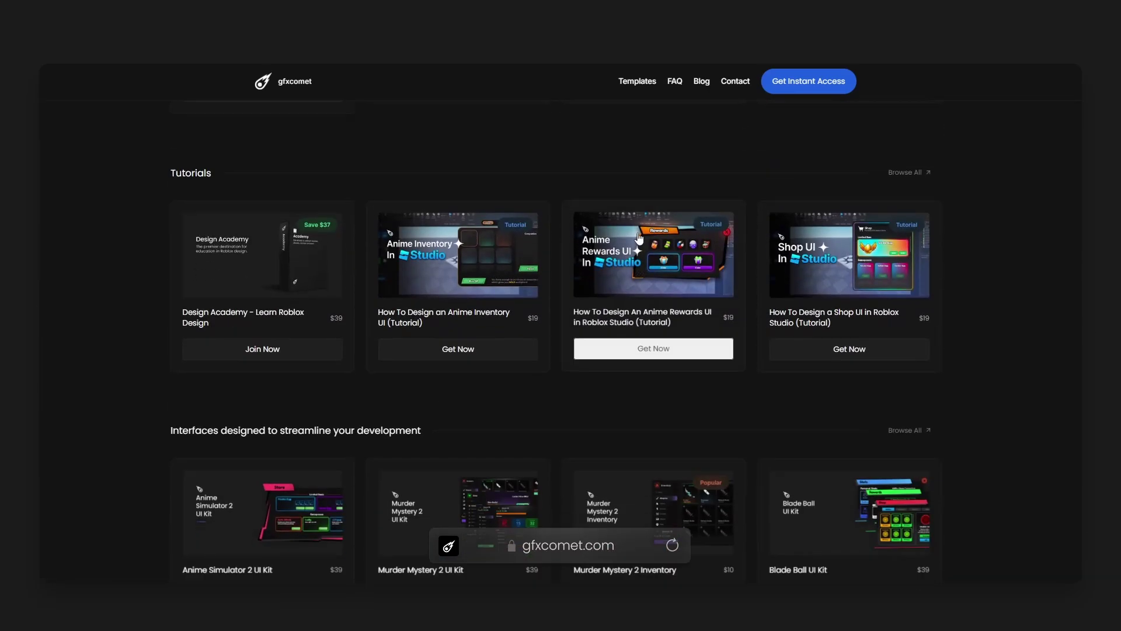
scroll(639, 237, "down", 8)
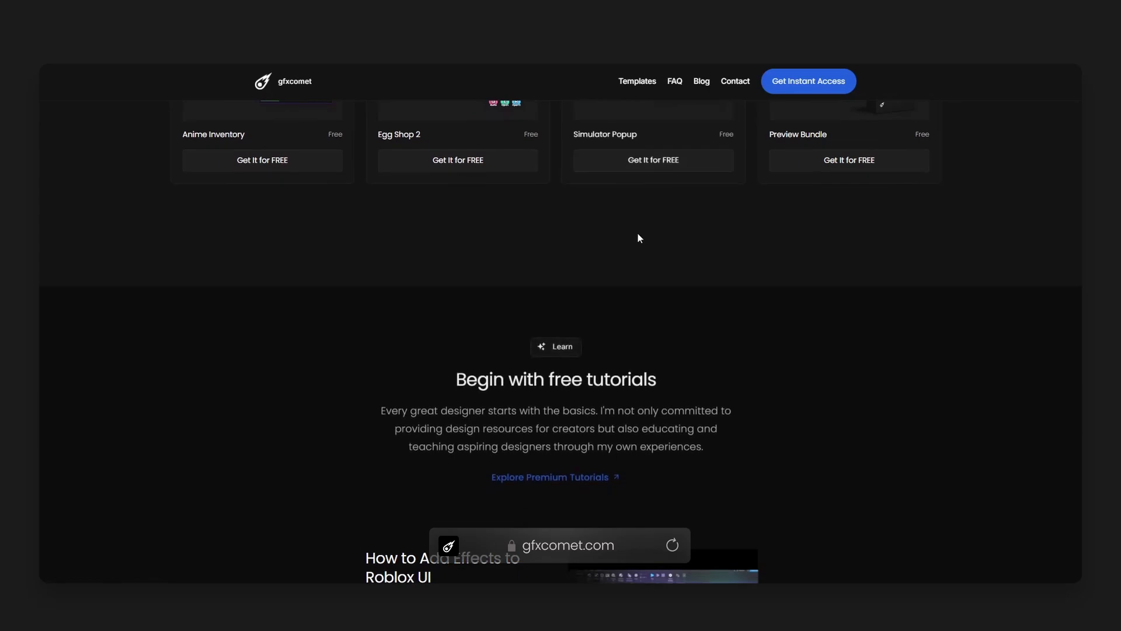
scroll(636, 236, "down", 6)
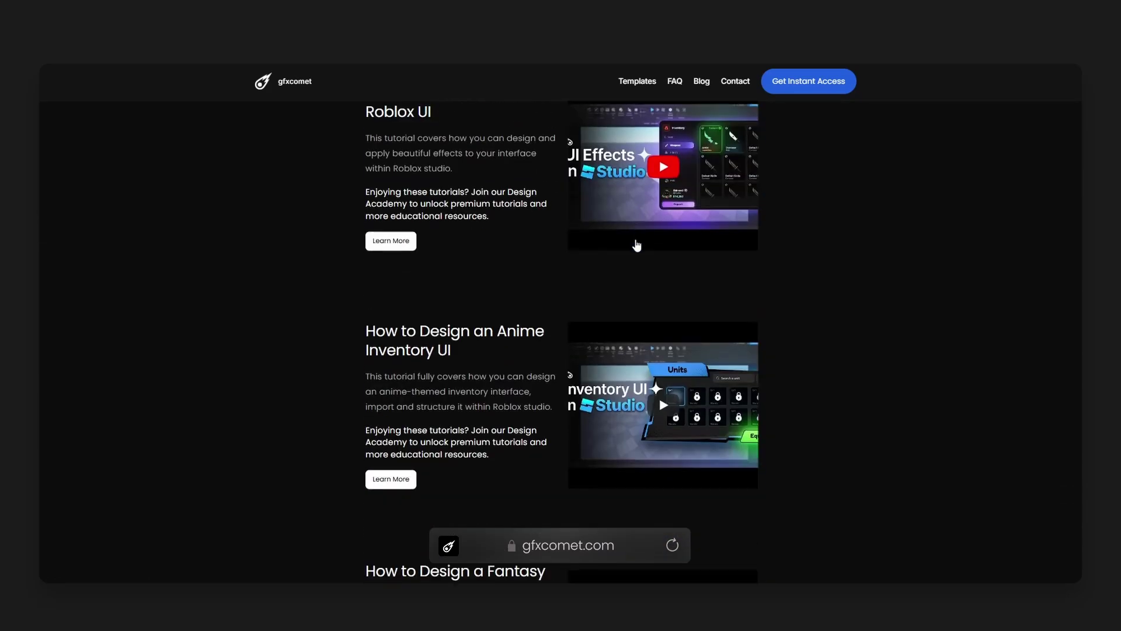
scroll(637, 245, "down", 8)
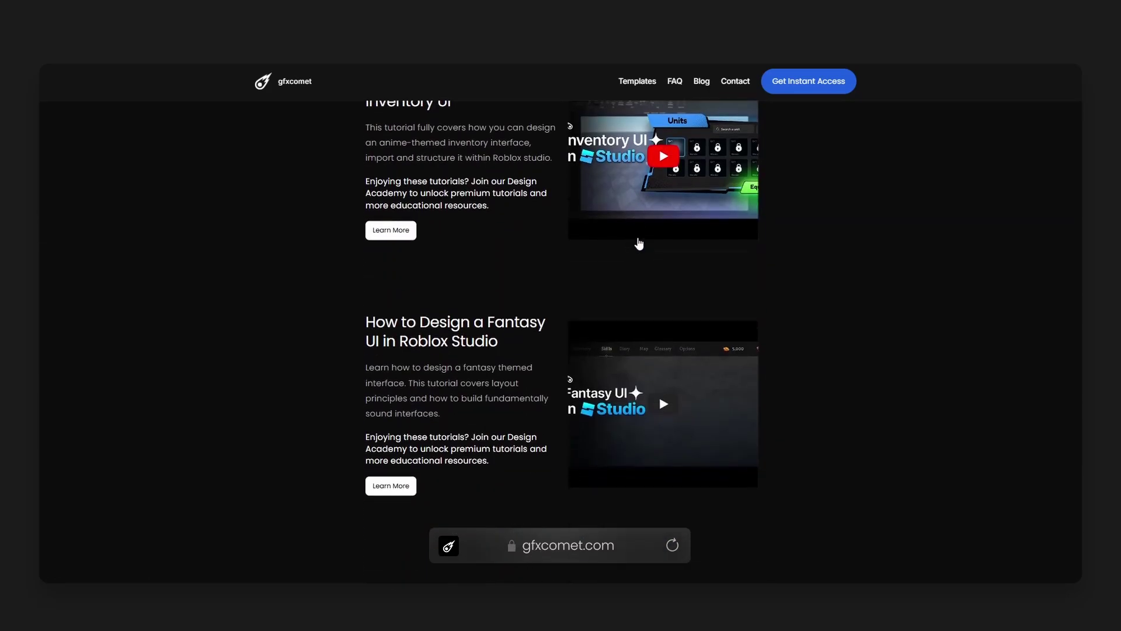
scroll(640, 246, "down", 4)
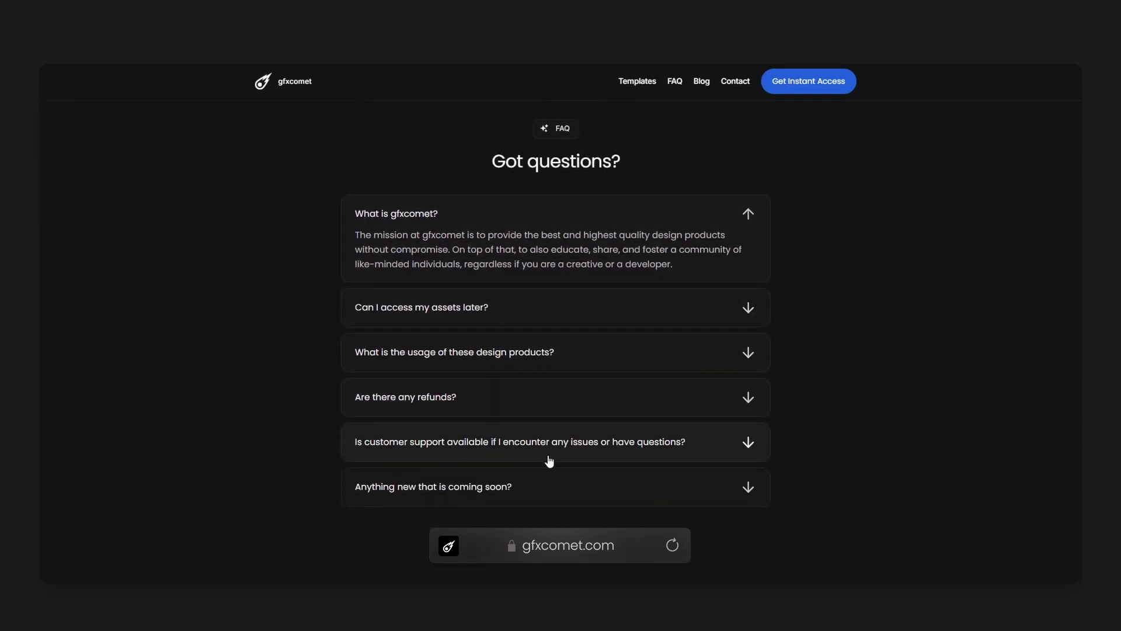
scroll(546, 484, "down", 5)
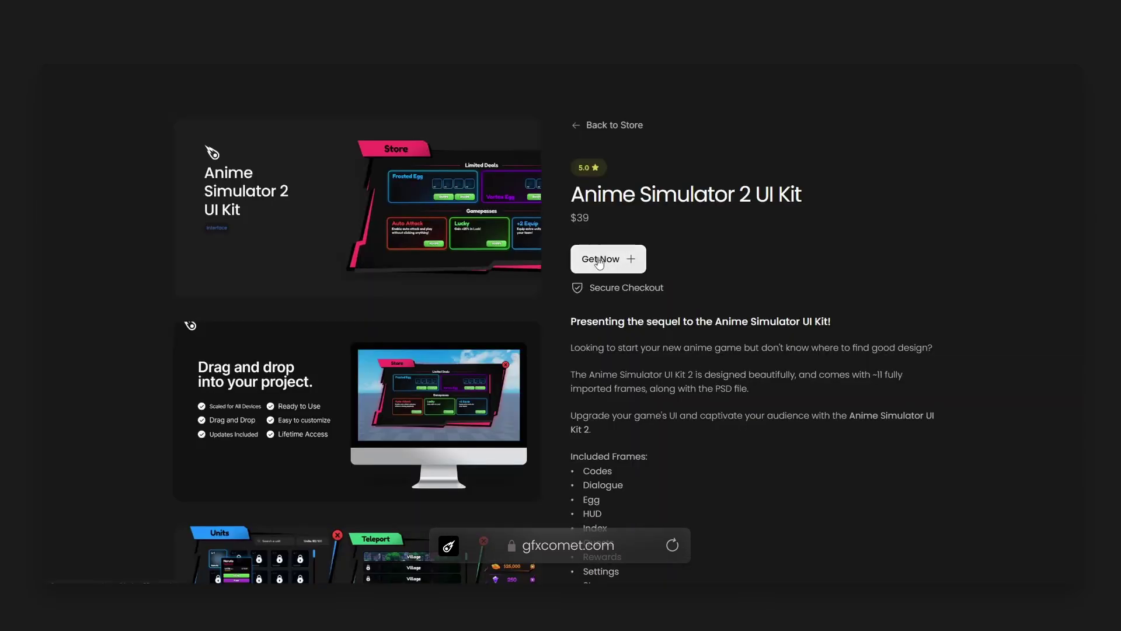
Step: Look through the Anime Simulator 2 UI Kit product page
scroll(607, 263, "down", 4)
scroll(557, 321, "down", 3)
scroll(557, 321, "up", 10)
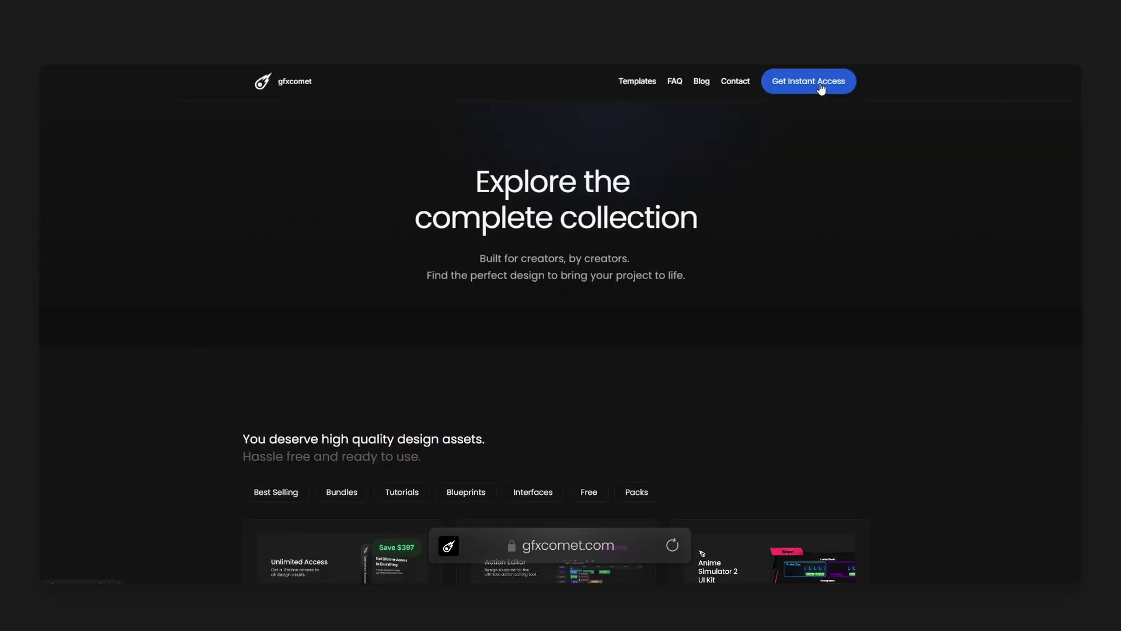
Step: Open the Unlimited Access offer and examine its features, included products and purchase section
left_click(820, 84)
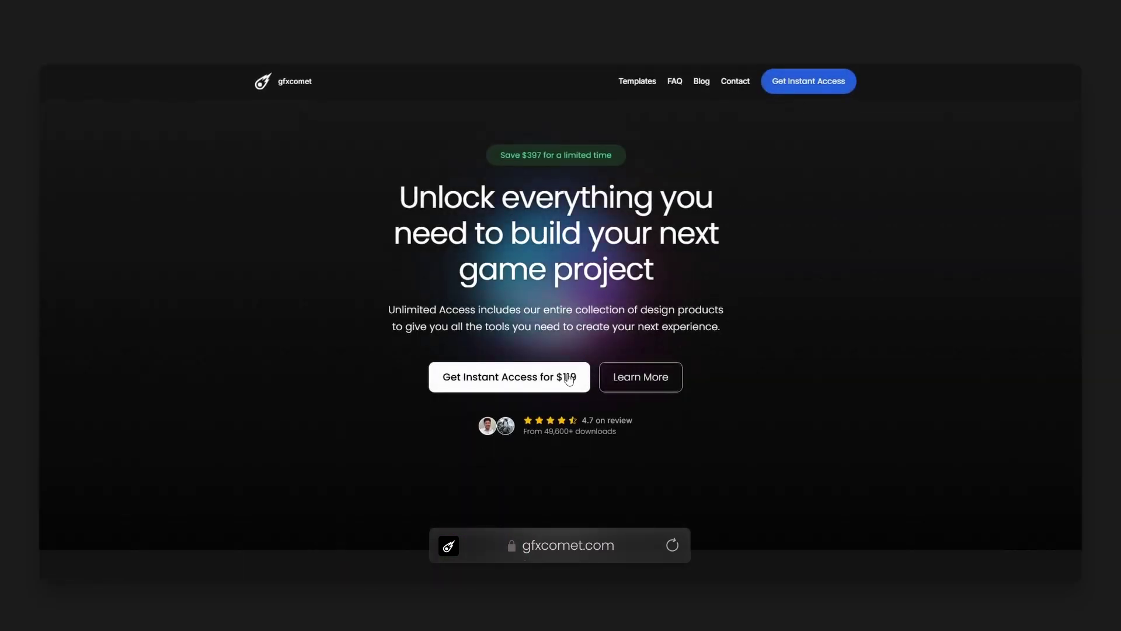
scroll(783, 215, "down", 5)
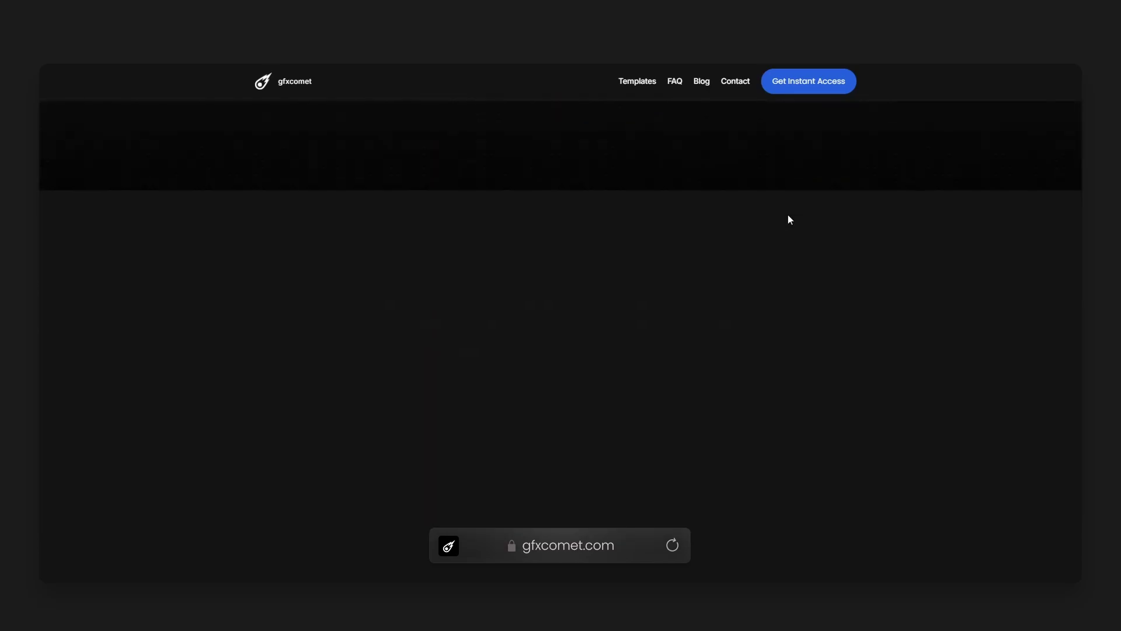
scroll(786, 217, "down", 10)
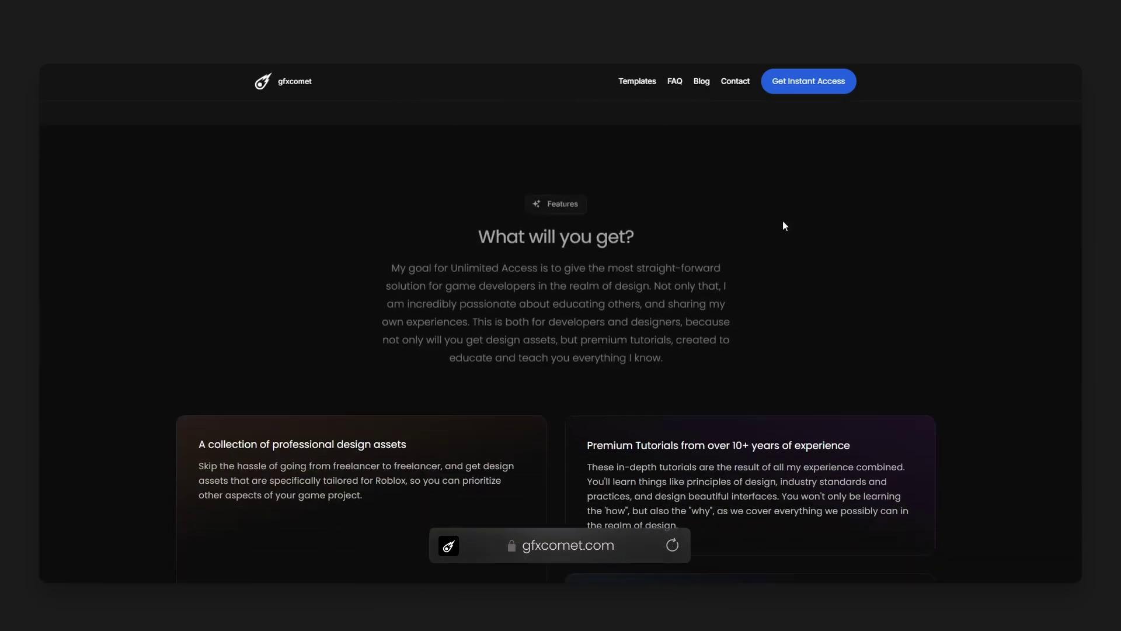
scroll(777, 228, "down", 4)
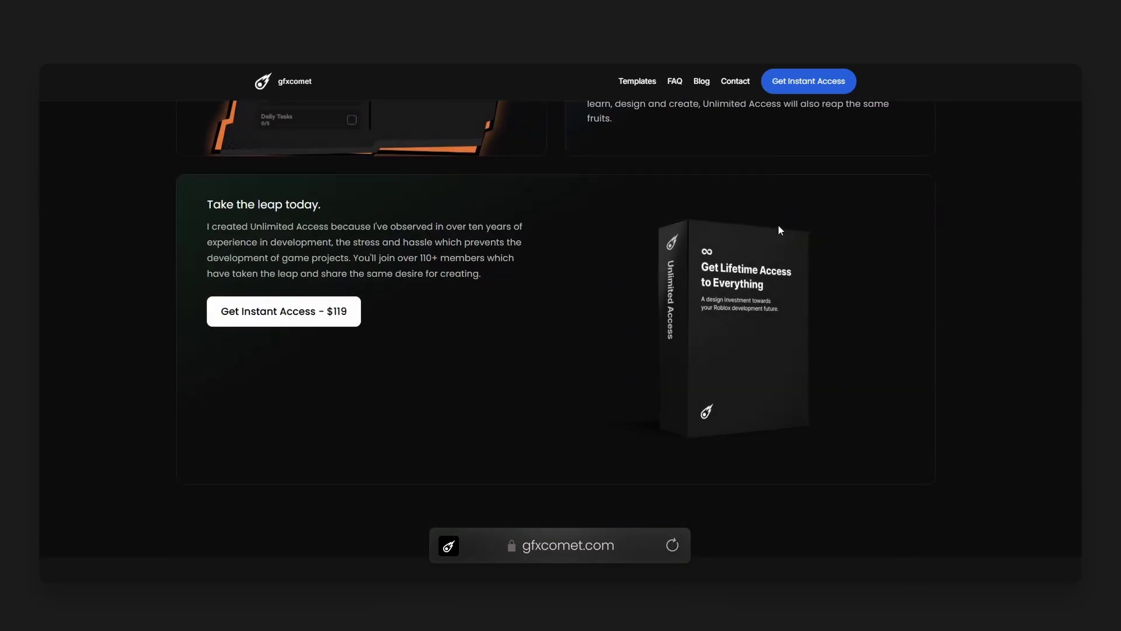
scroll(778, 227, "down", 6)
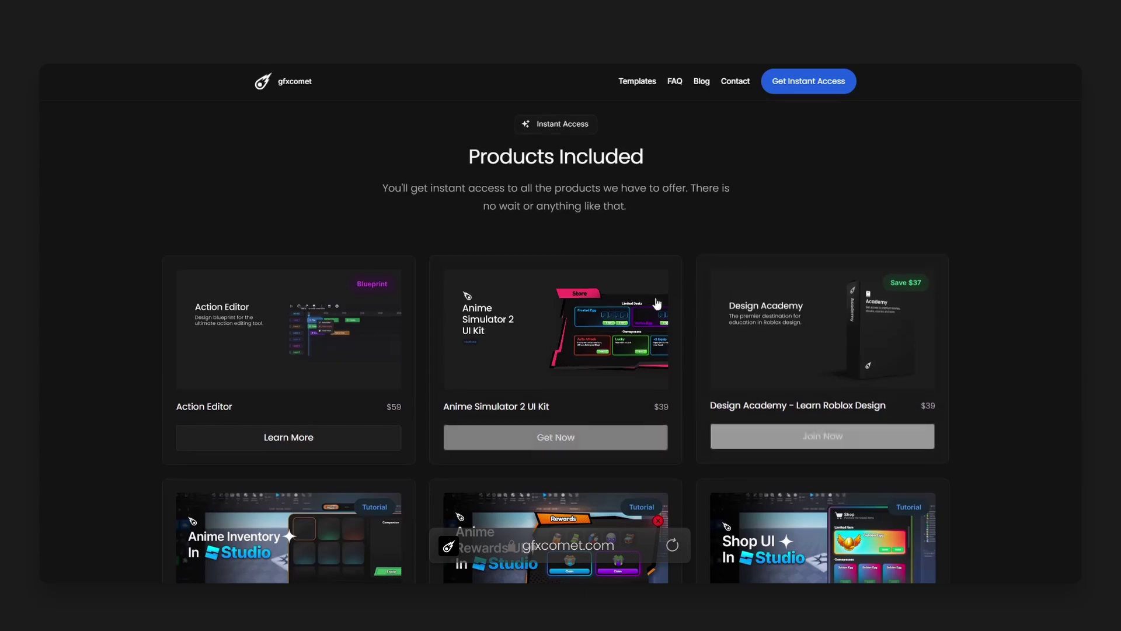
scroll(391, 340, "down", 5)
scroll(540, 310, "down", 10)
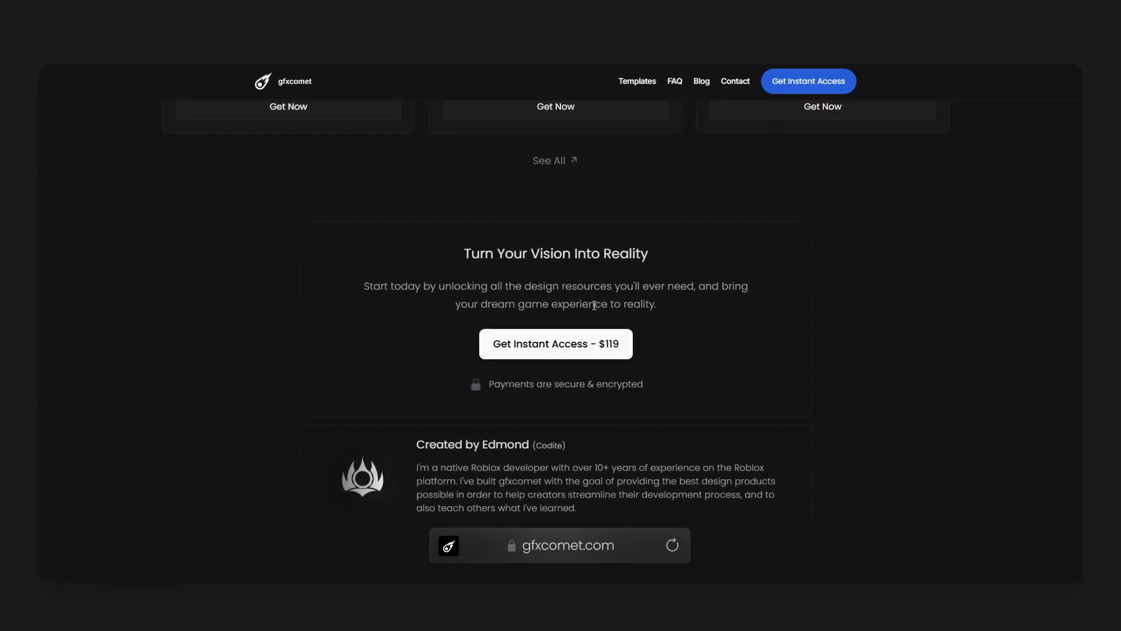
scroll(623, 302, "down", 2)
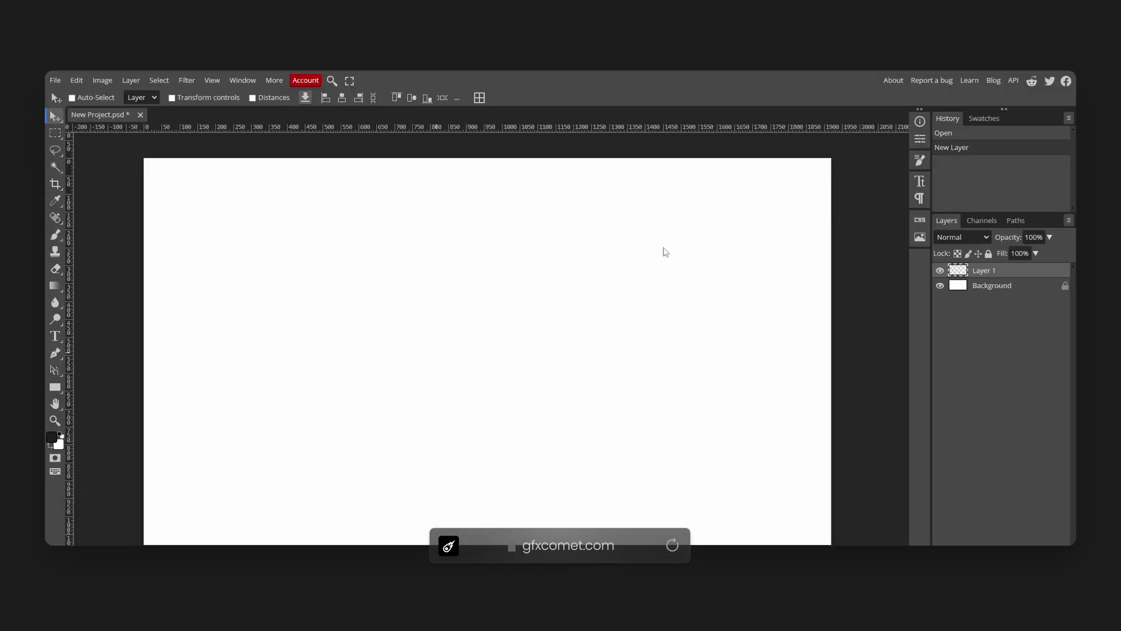
Step: Switch back to Photopea and fill the new layer with the dark grey foreground colour
key("alt+BackSpace")
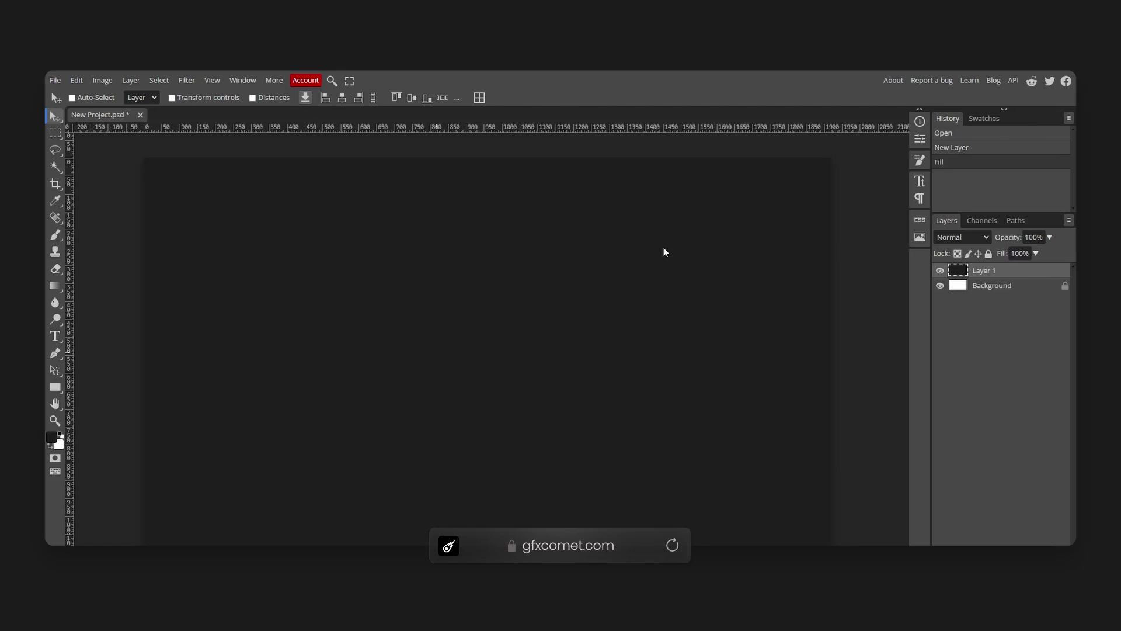
Step: Add a text layer reading "gfxcomet.com" in white near the middle of the canvas
key("t")
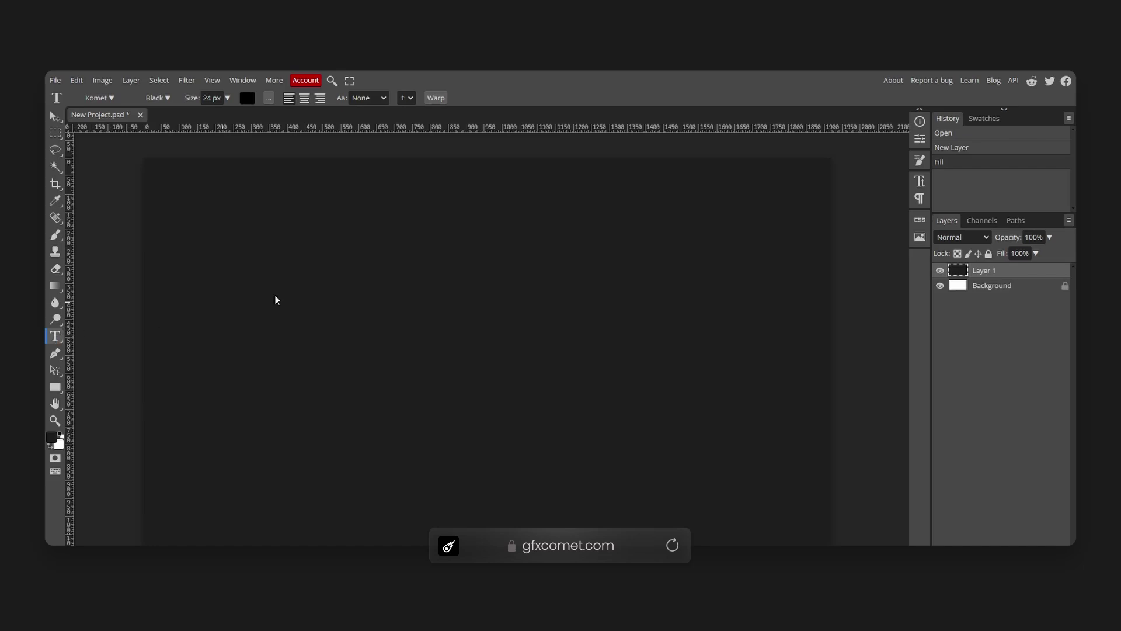
left_click(441, 315)
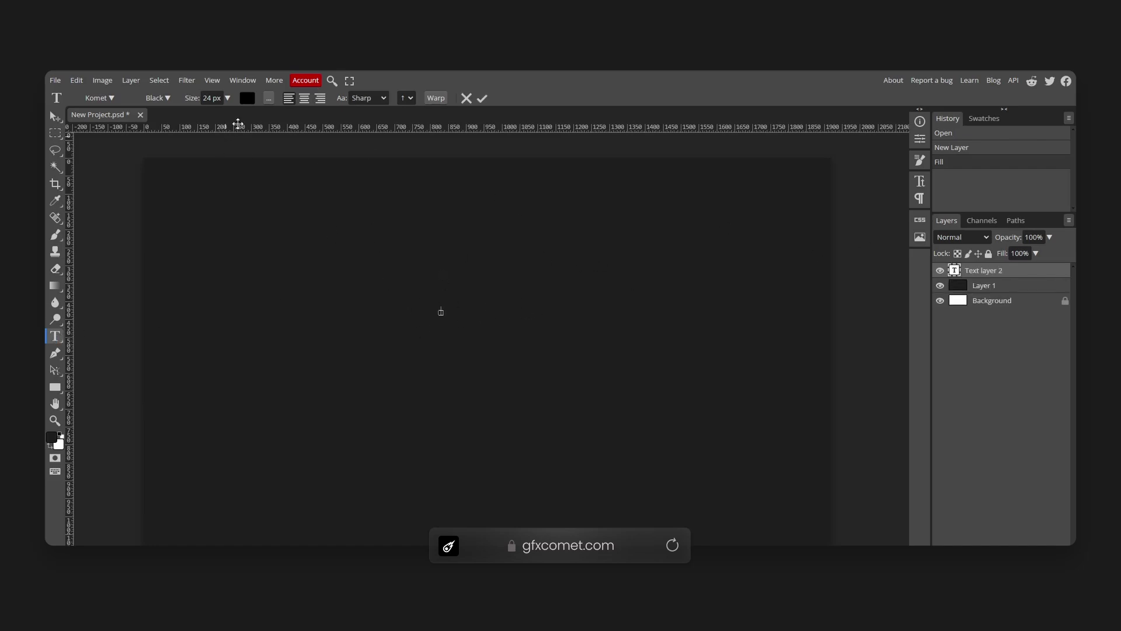
left_click(247, 98)
left_click_drag(447, 241, 392, 220)
left_click(668, 245)
type("gfxcomet.com")
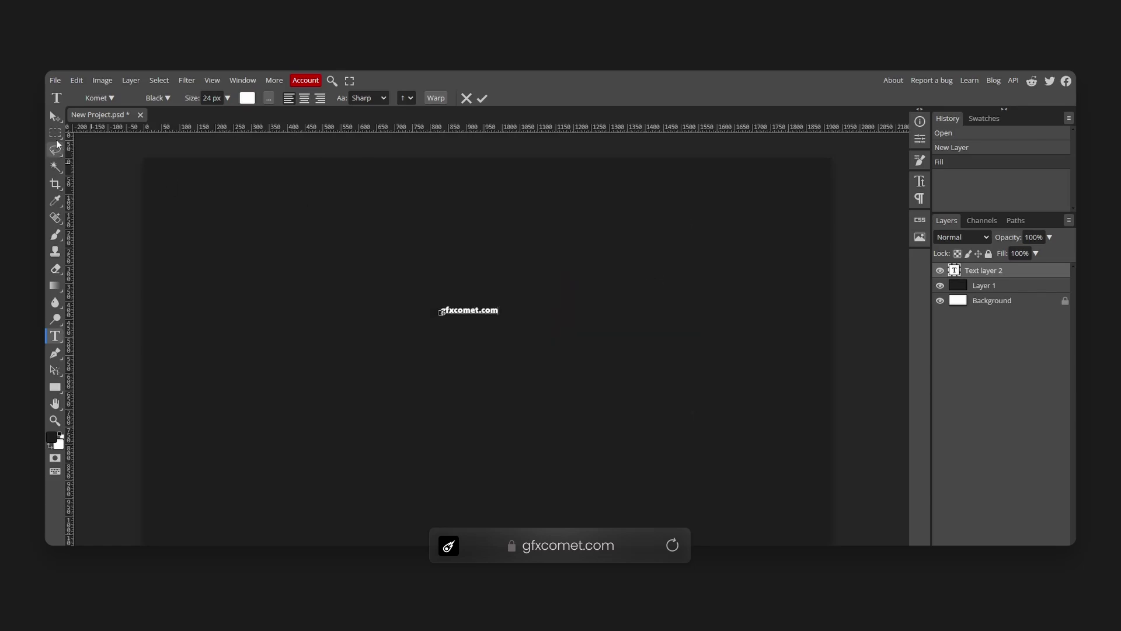
Step: Move the gfxcomet.com text lower and slightly to the left on the canvas
left_click(55, 116)
key("shift+Down")
key("shift+Right")
key("shift+Up")
key("shift+Right")
key("shift+Left")
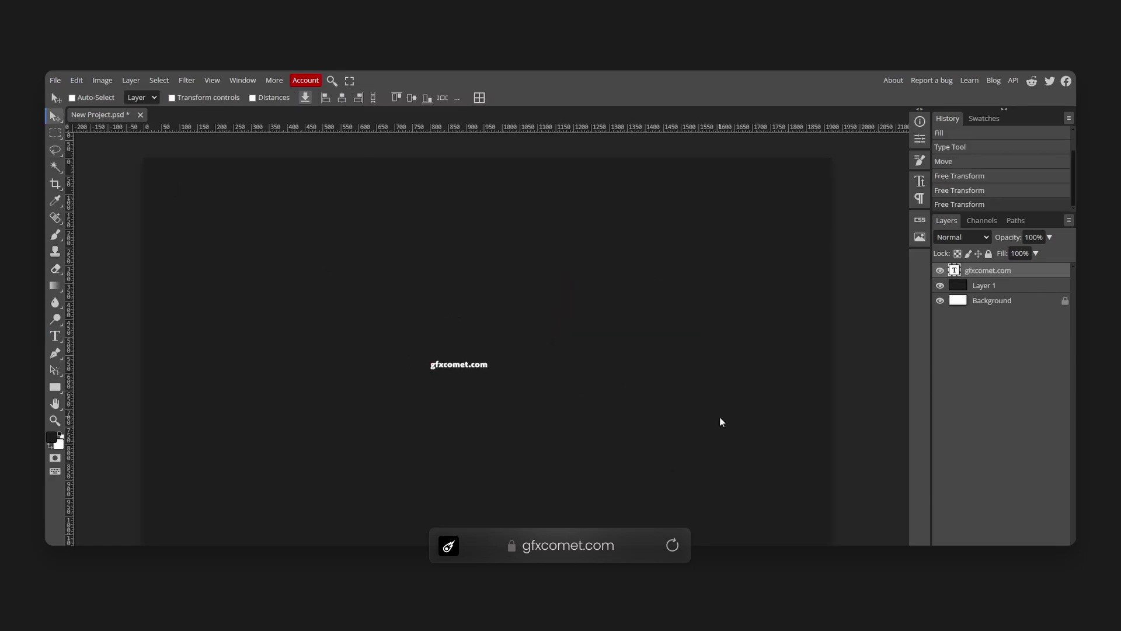
Step: Scale the gfxcomet.com text up to roughly half the canvas width with Free Transform
key("ctrl")
key("alt+ctrl+t")
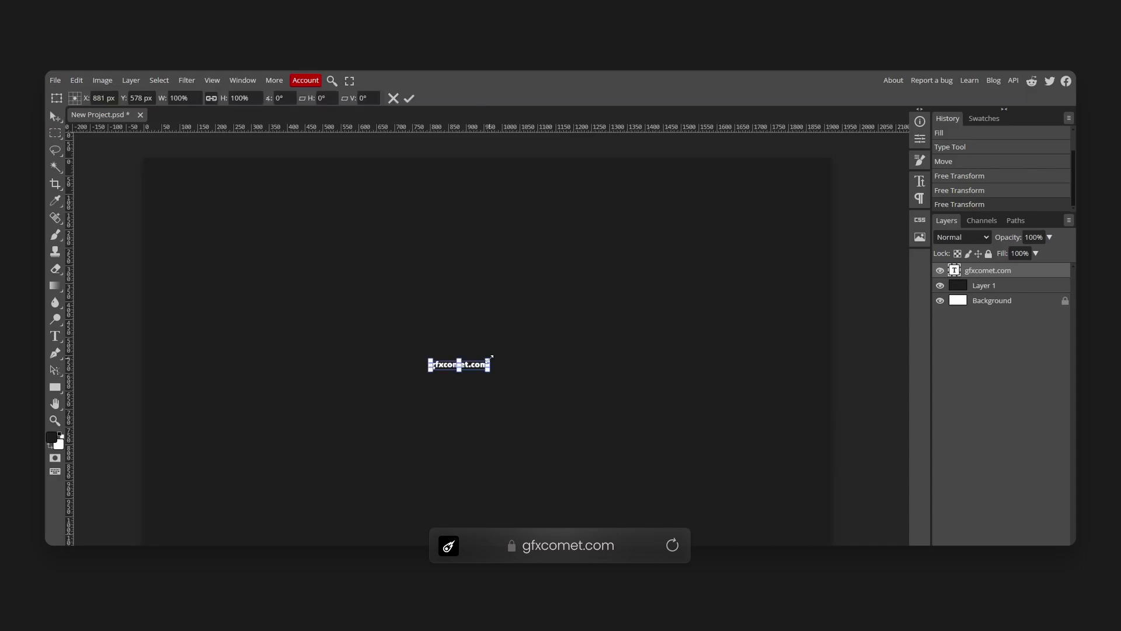
left_click_drag(489, 360, 664, 323)
key("Return")
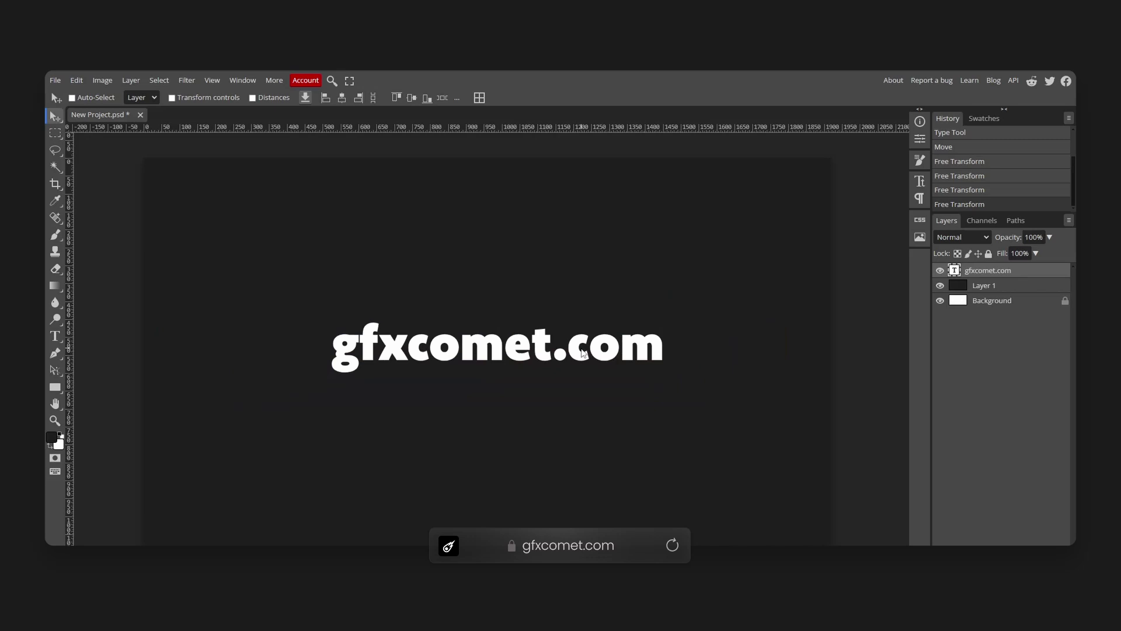
Step: Centre the gfxcomet.com text horizontally and vertically on the canvas, then clear the selection
key("ctrl+a")
left_click(412, 98)
left_click(342, 98)
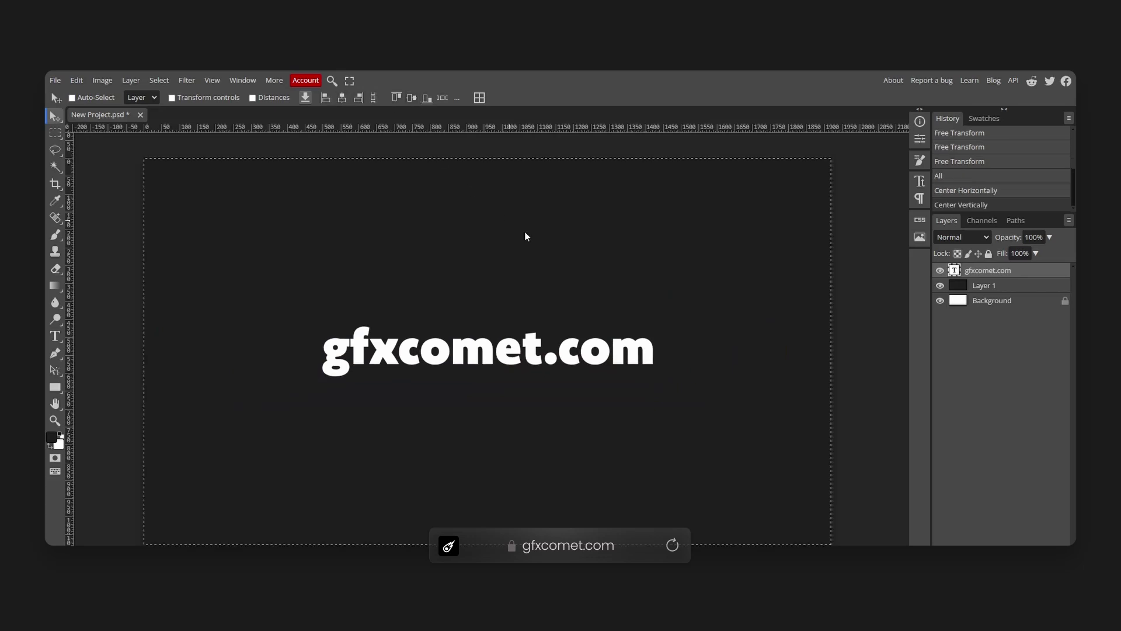
key("ctrl+d")
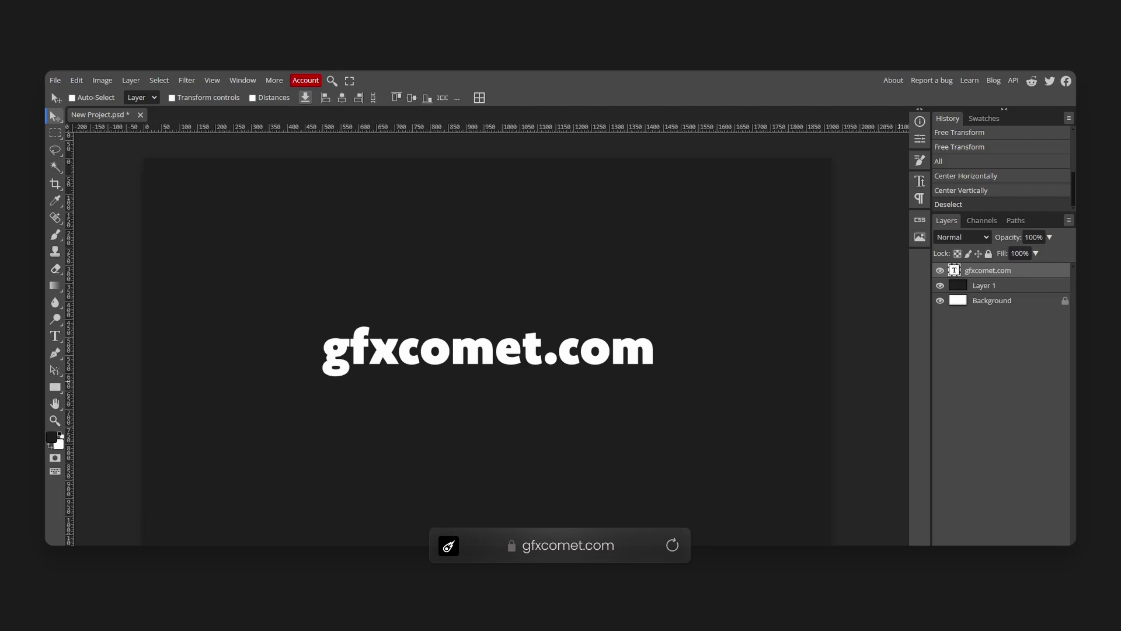
Step: Add a new layer above the gfxcomet.com text and clip it to the text
key("ctrl+shift+n")
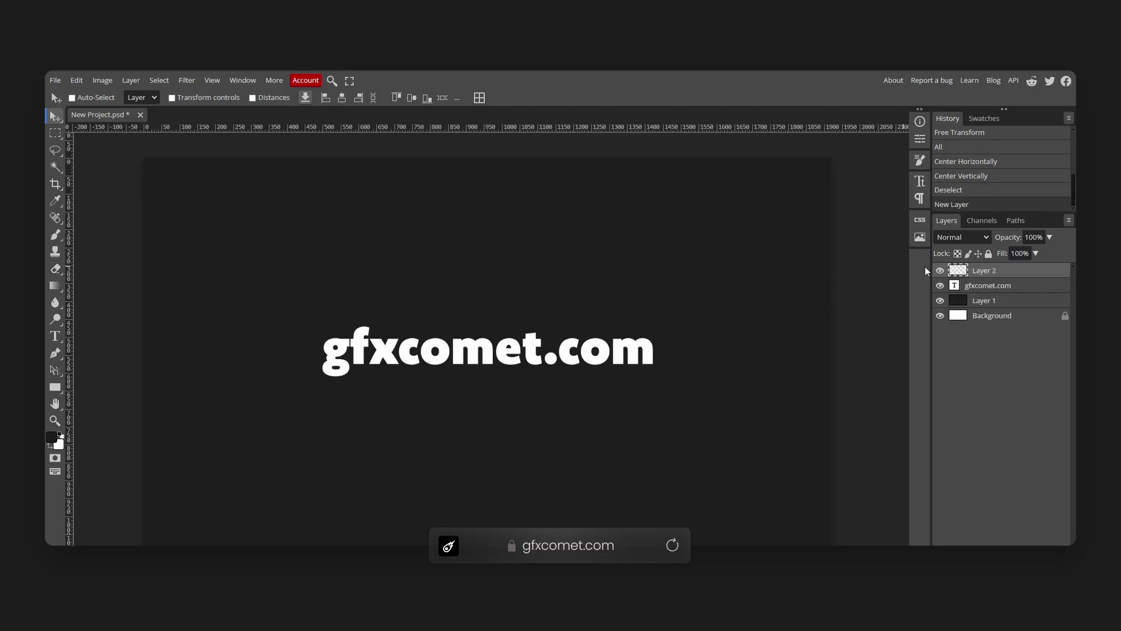
right_click(972, 271)
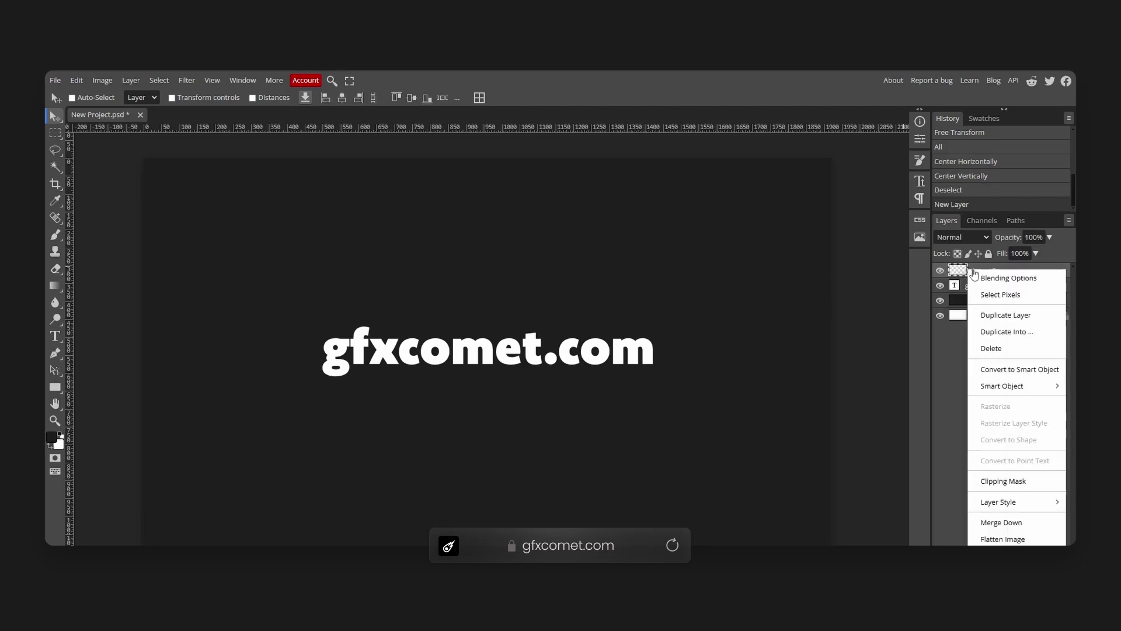
left_click(1002, 481)
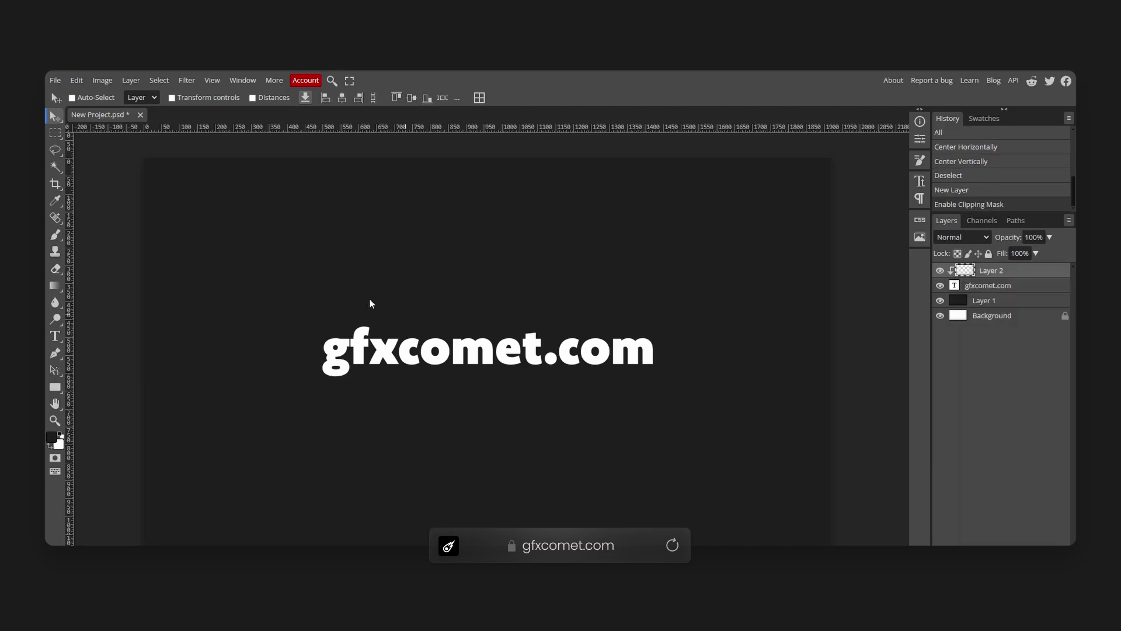
Step: Activate the Brush tool with 43% opacity and 40% flow
right_click(54, 234)
left_click(93, 233)
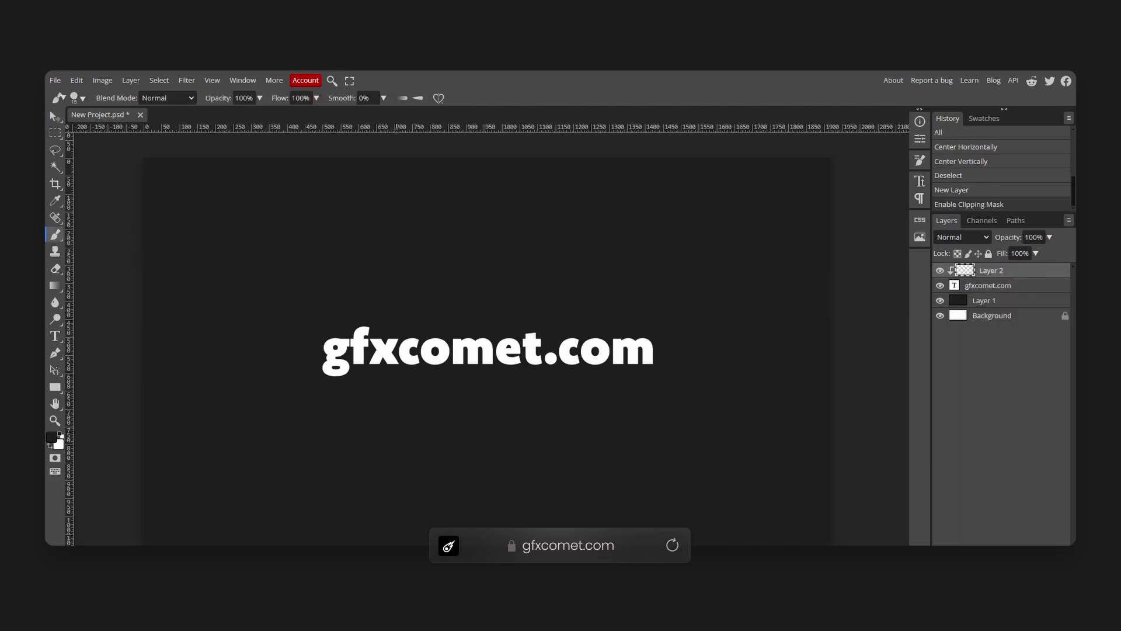
left_click_drag(220, 98, 195, 104)
left_click_drag(280, 99, 239, 102)
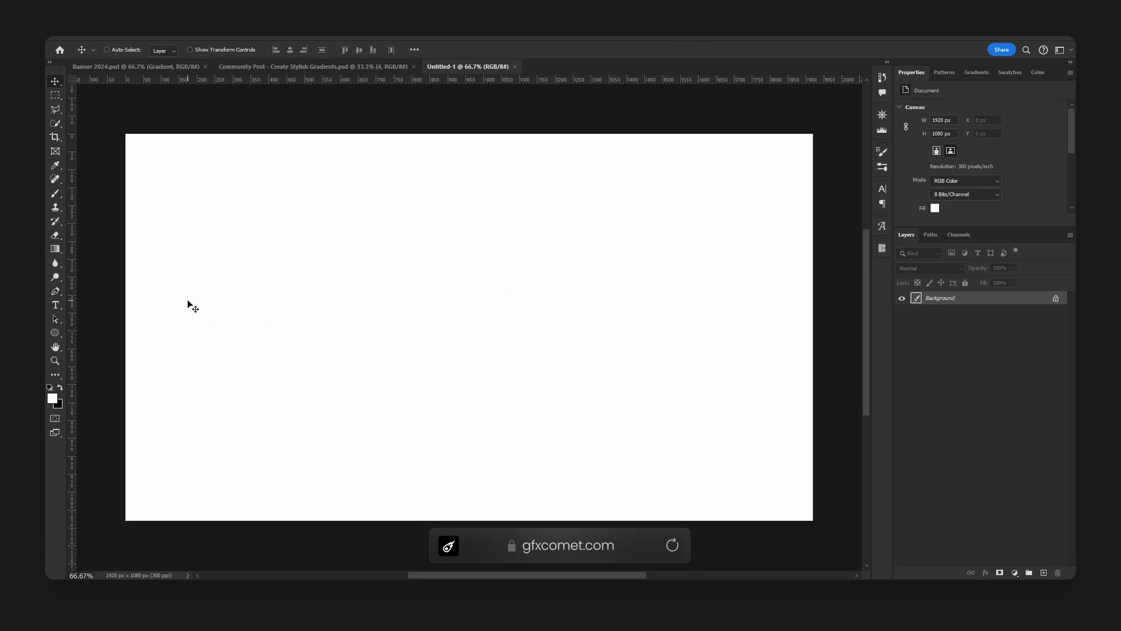
Step: Switch to Photoshop, activate the Brush tool and view its brush presets, including the General Brushes group
left_click(56, 193)
right_click(56, 194)
left_click(96, 192)
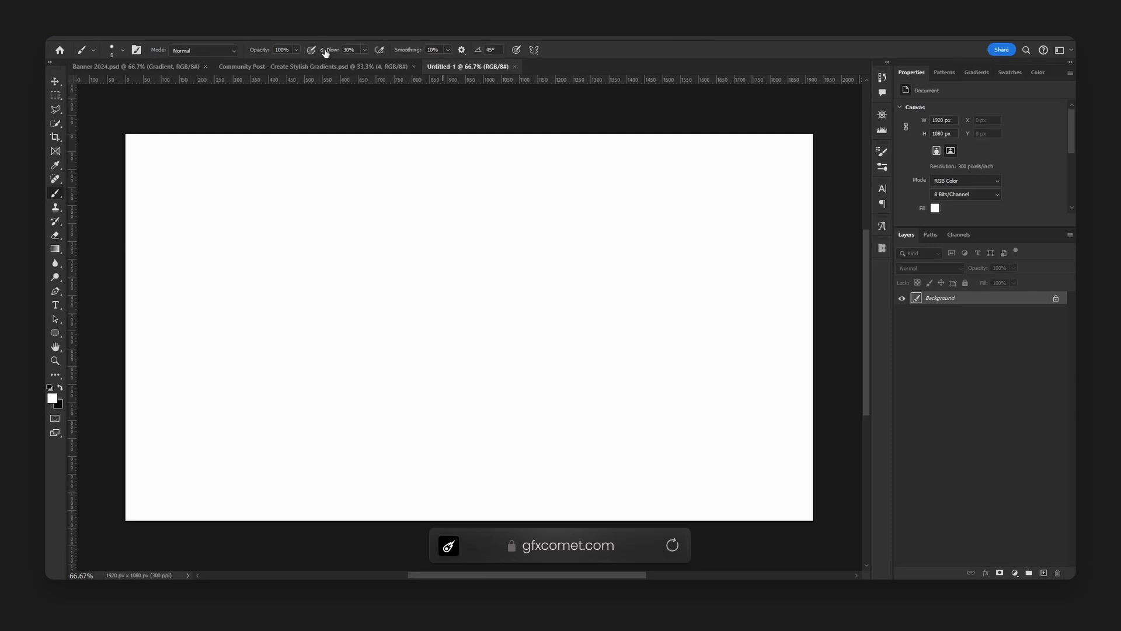
left_click(123, 51)
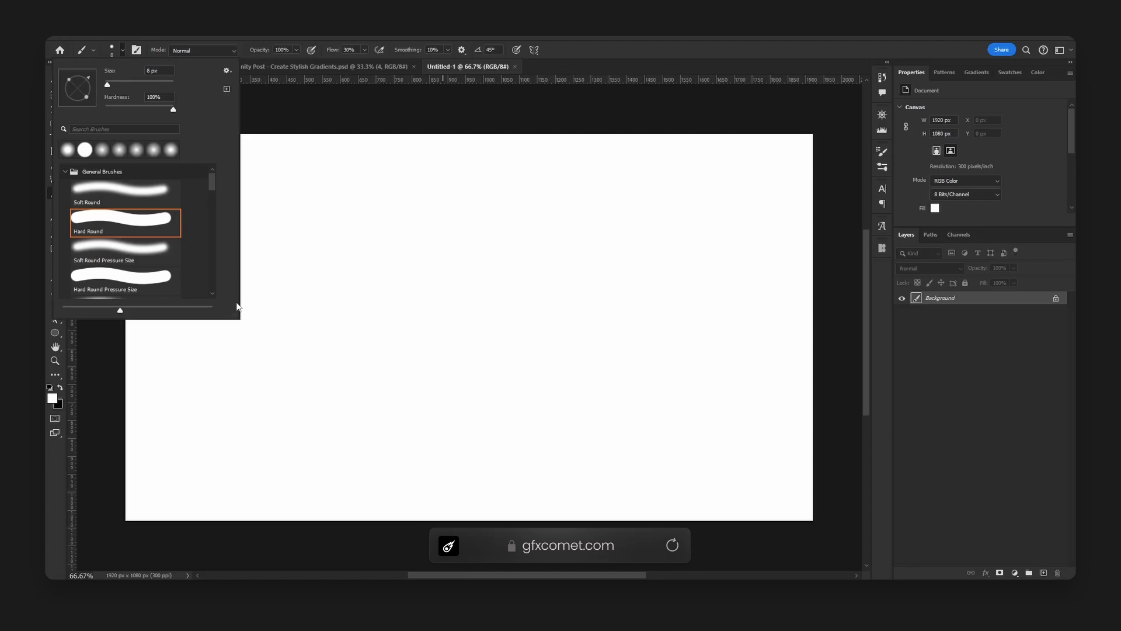
left_click(64, 172)
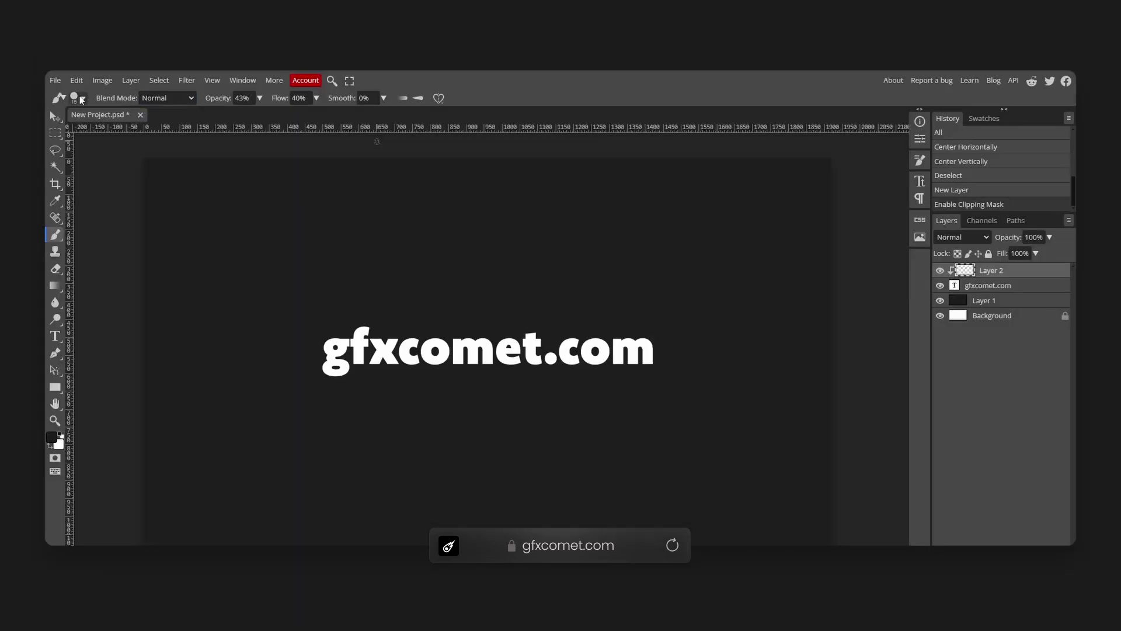
Step: Switch back to Photopea and set the brush to a soft round tip of 276 px
left_click(78, 97)
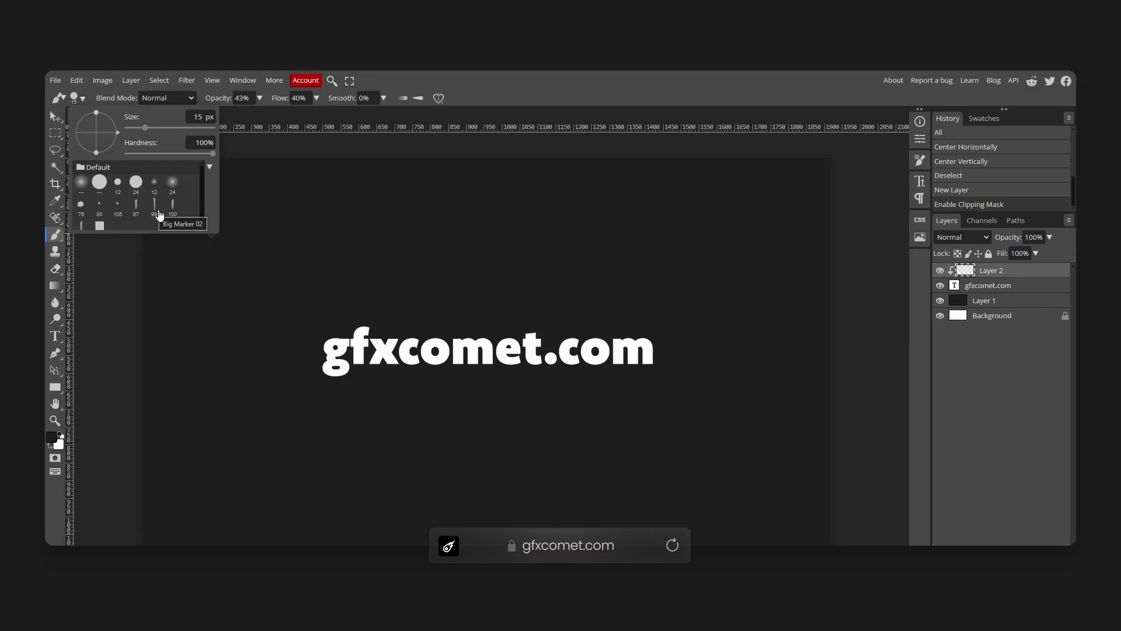
scroll(119, 216, "down", 1)
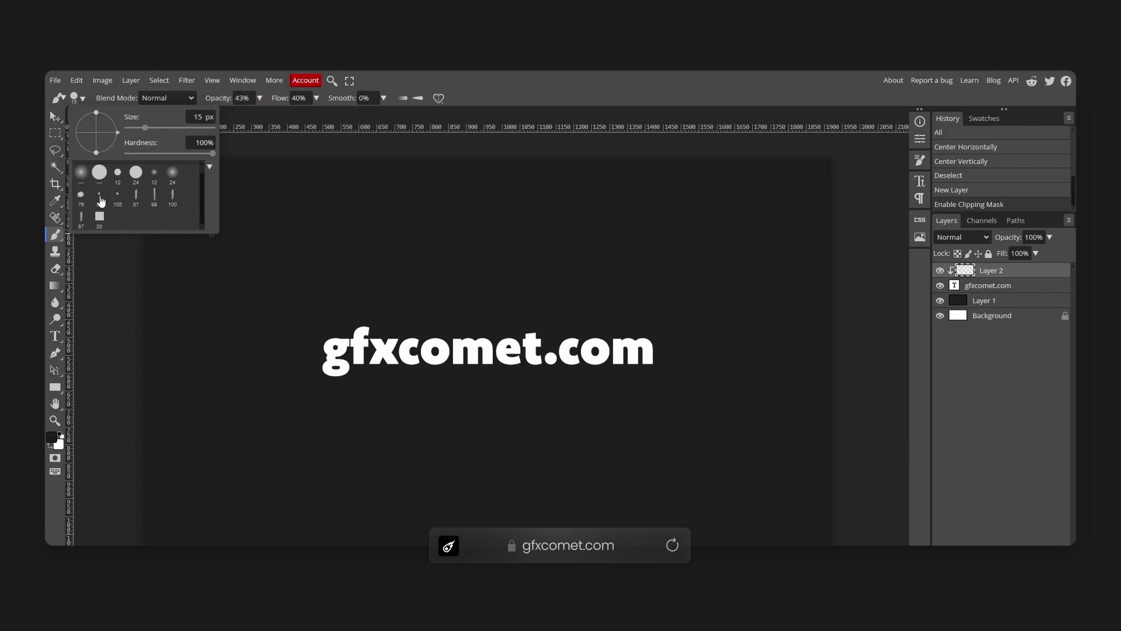
scroll(157, 184, "up", 1)
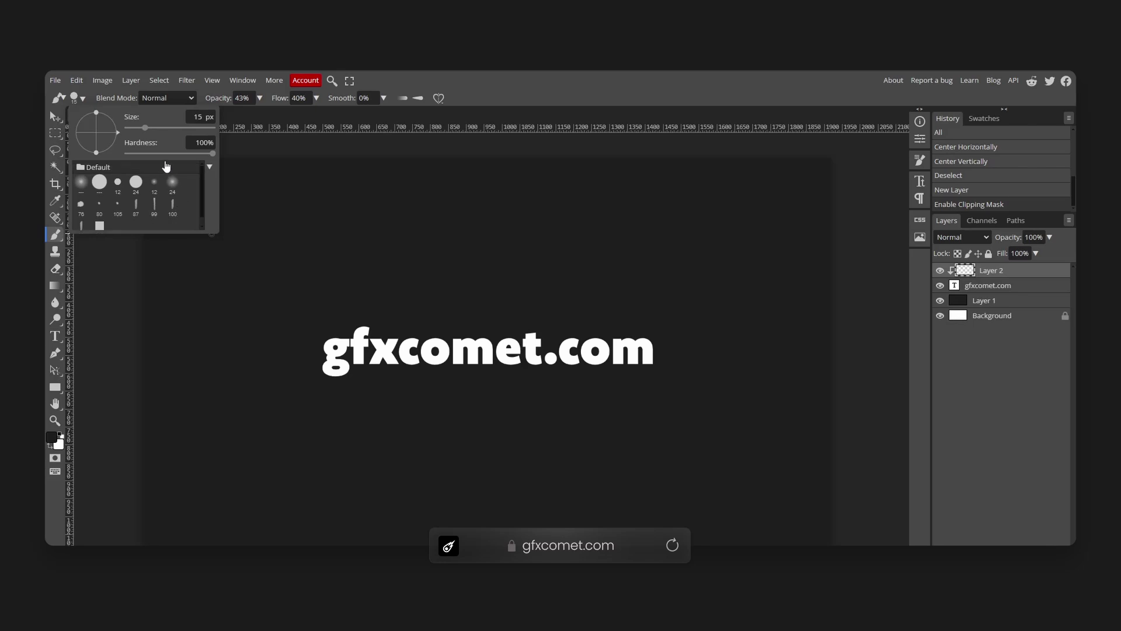
mouse_move(184, 153)
left_mouse_down()
mouse_move(126, 153)
mouse_move(184, 134)
left_mouse_up()
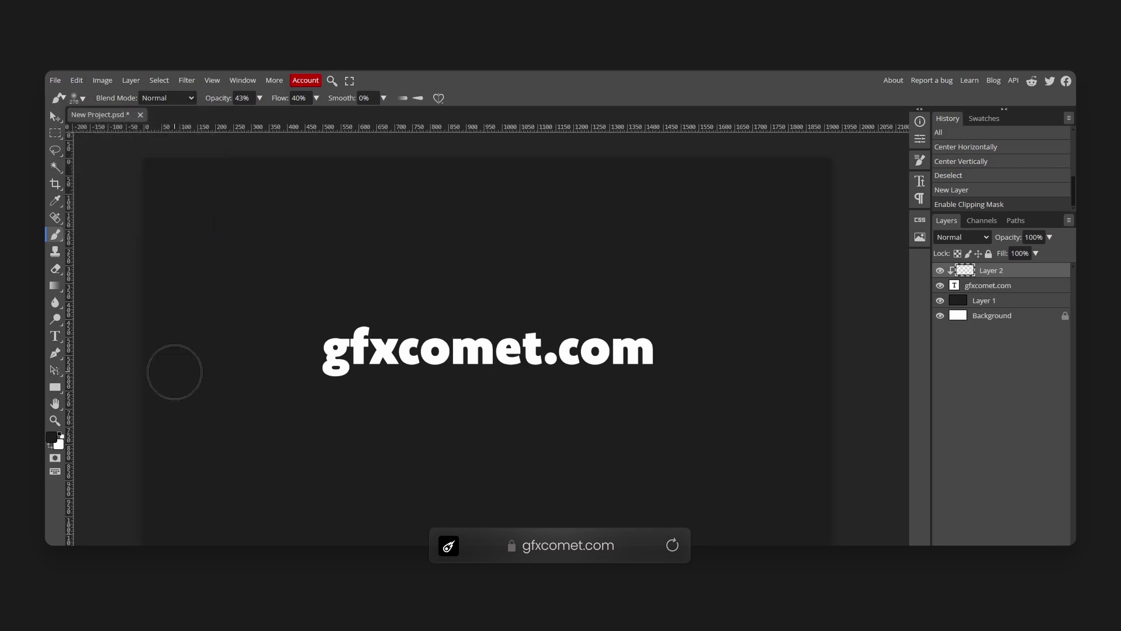
Step: Set the foreground colour to light blue 7ecdff
left_click(50, 439)
left_click_drag(577, 225, 625, 210)
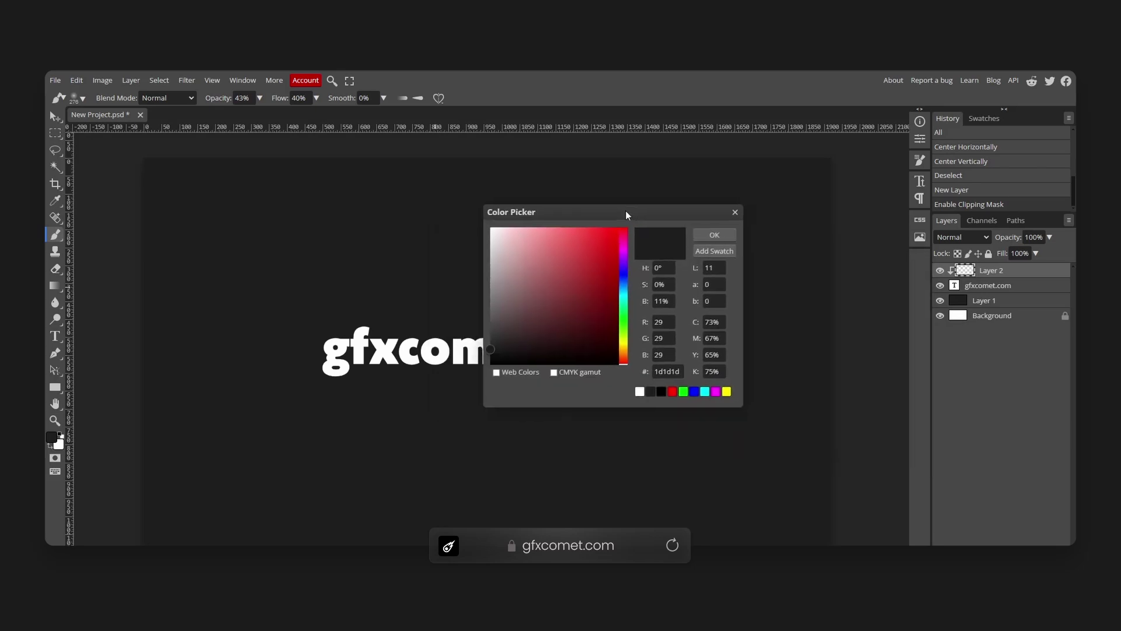
left_click(621, 293)
left_click(552, 227)
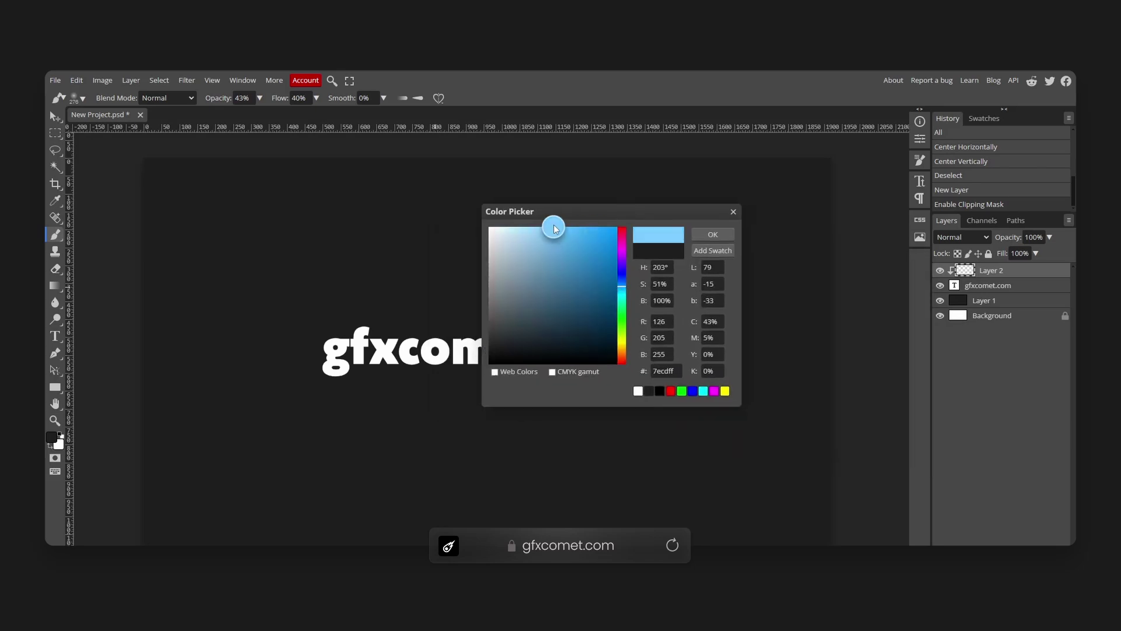
left_click(711, 234)
Step: Enlarge the brush to 800 px and paint soft light blue shading along the lower part of the gfxcomet.com text
key("bracketright")
key("bracketright")
key("bracketright")
key("bracketright")
key("bracketright")
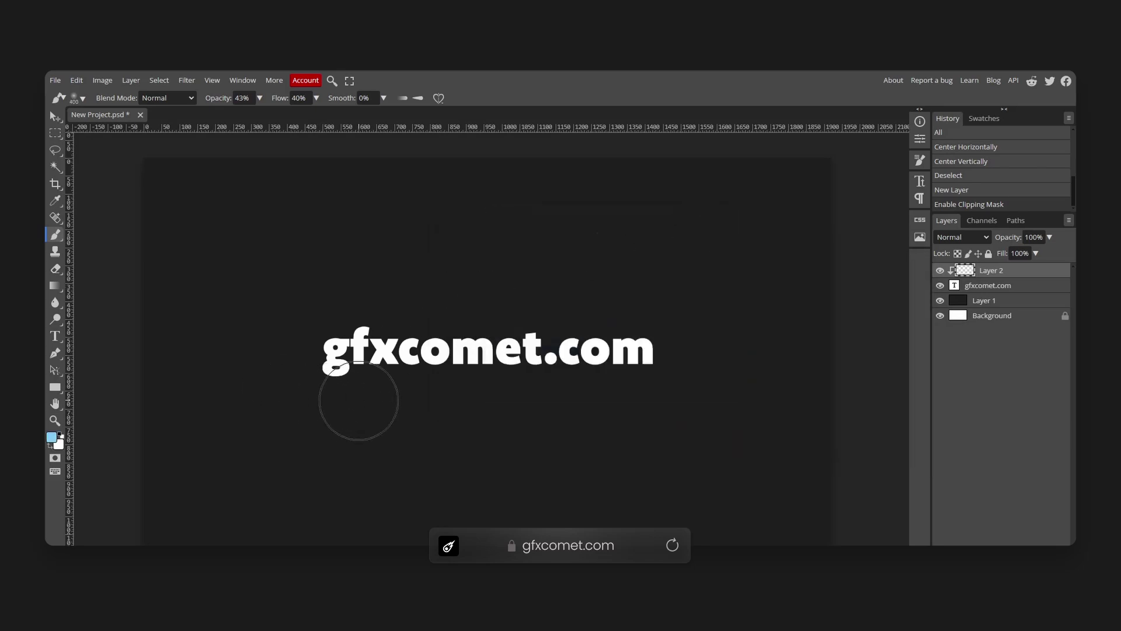
key("bracketright")
mouse_move(445, 425)
left_mouse_down()
mouse_move(521, 450)
mouse_move(362, 417)
mouse_move(503, 408)
mouse_move(577, 450)
mouse_move(486, 424)
mouse_move(604, 424)
mouse_move(468, 440)
mouse_move(372, 432)
left_mouse_up()
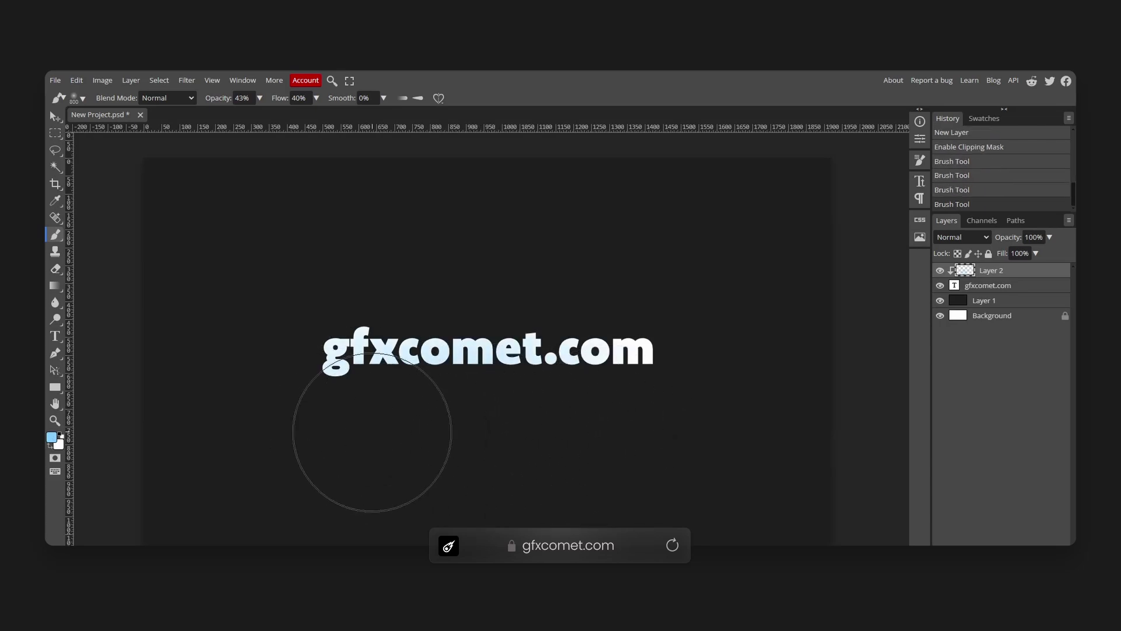
Step: Reduce the brush size to 500 px
key("bracketleft")
key("bracketleft")
key("bracketleft")
key("bracketleft")
key("bracketleft")
key("bracketleft")
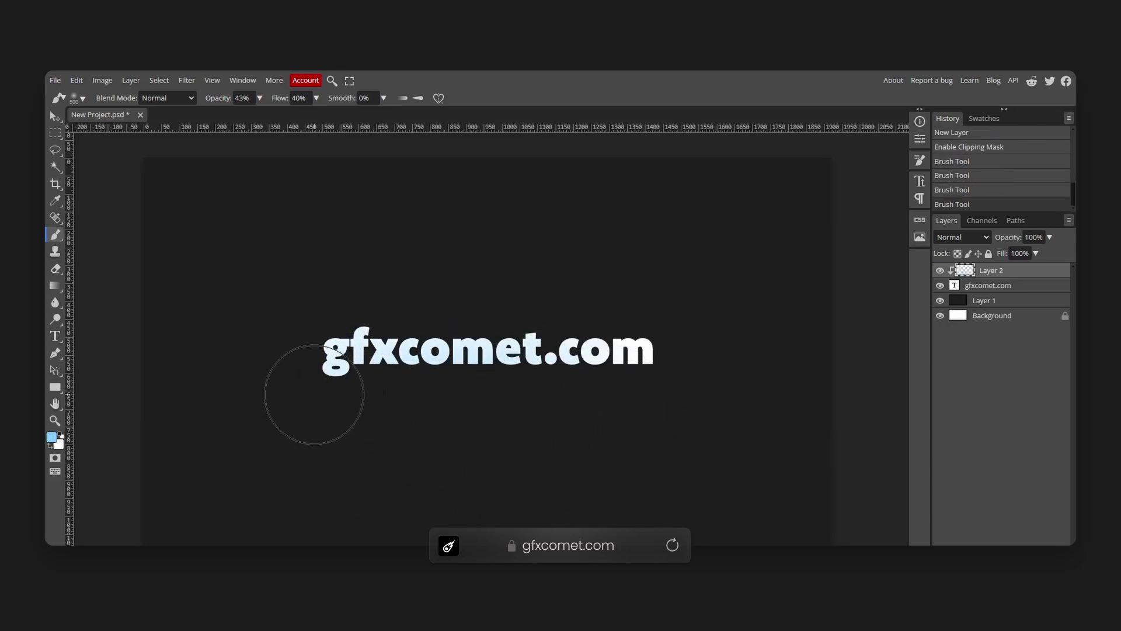
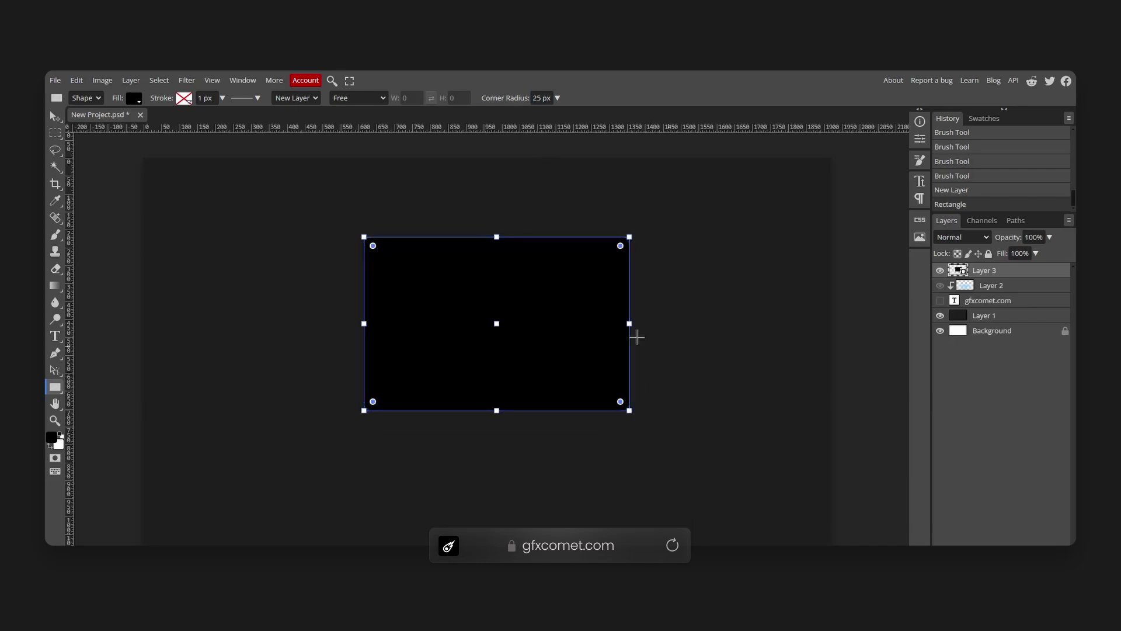
Step: Move the black rounded rectangle and centre it horizontally and vertically on the canvas, clearing the selection
key("v")
left_click_drag(565, 296, 555, 315)
key("ctrl+a")
left_click(342, 98)
left_click(412, 97)
key("ctrl+d")
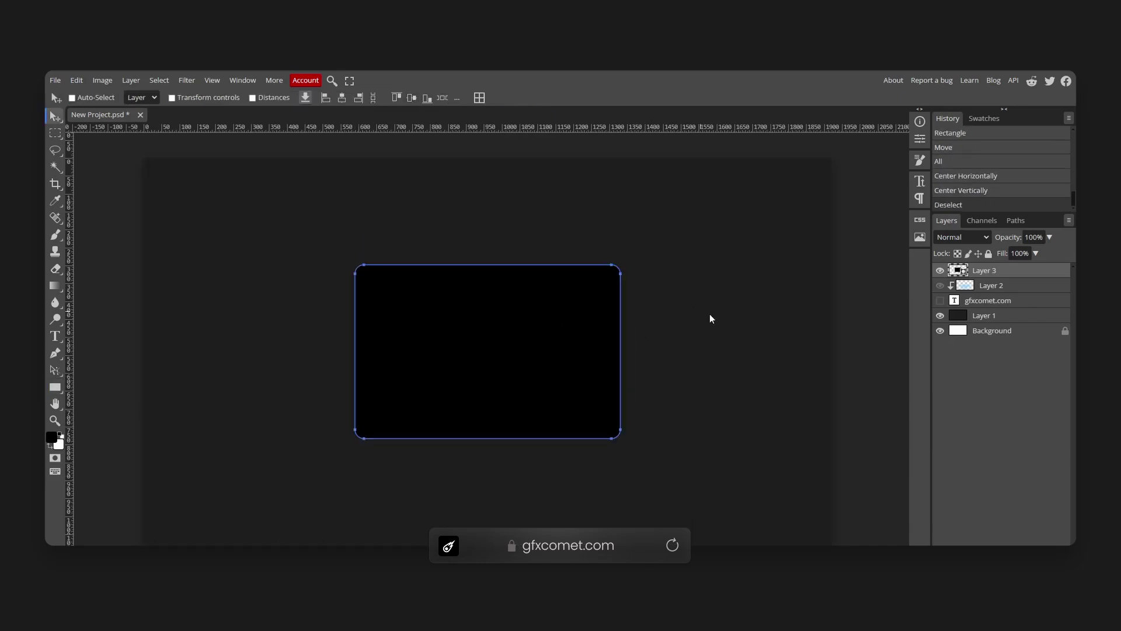
Step: Add a Gradient Overlay to the rounded rectangle on Layer 3, keeping the shape in view
right_click(1020, 273)
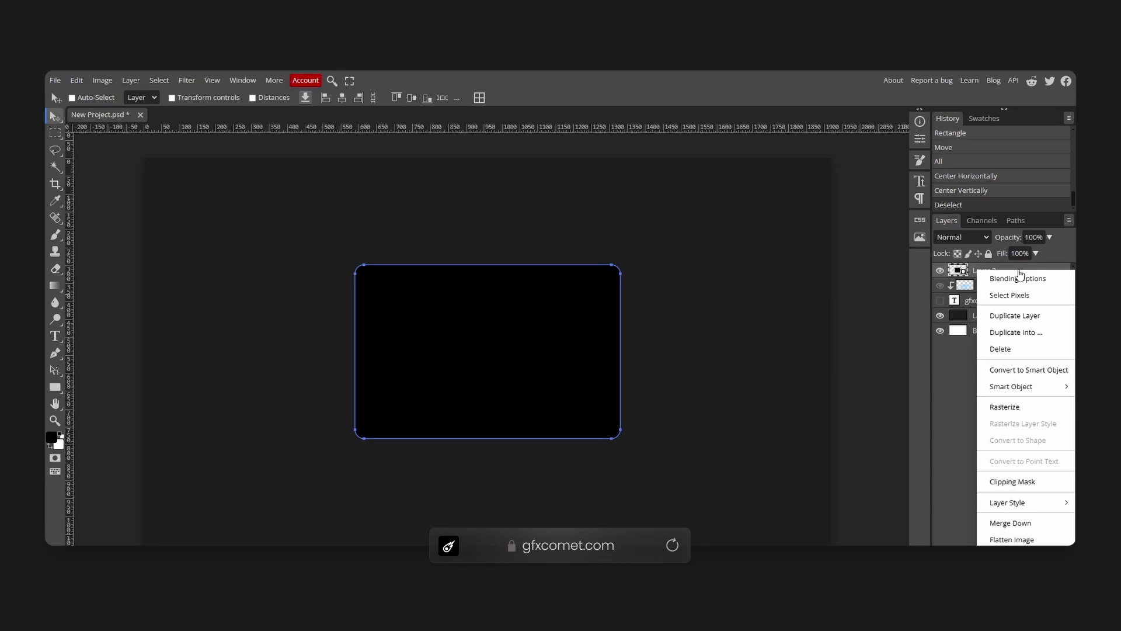
left_click(1019, 278)
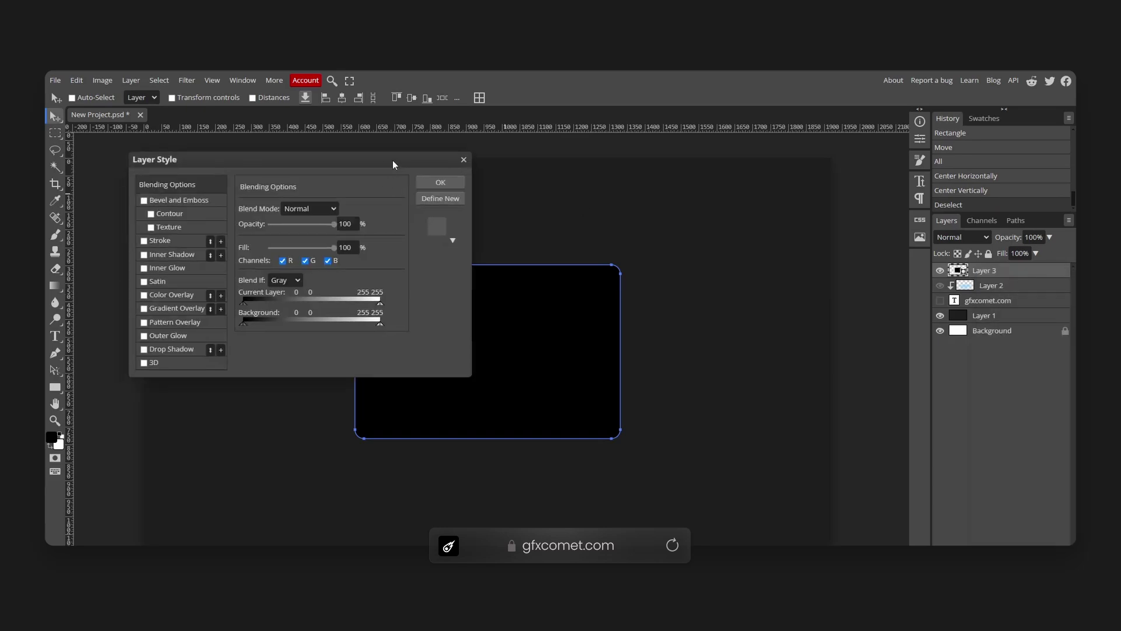
left_click_drag(392, 160, 894, 184)
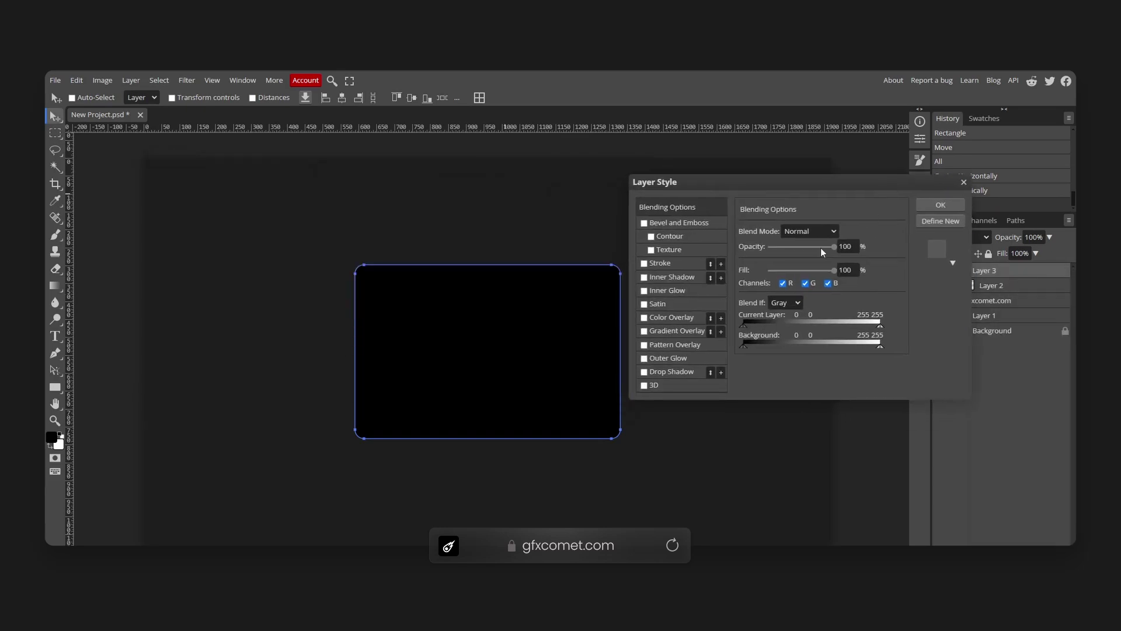
left_click(677, 331)
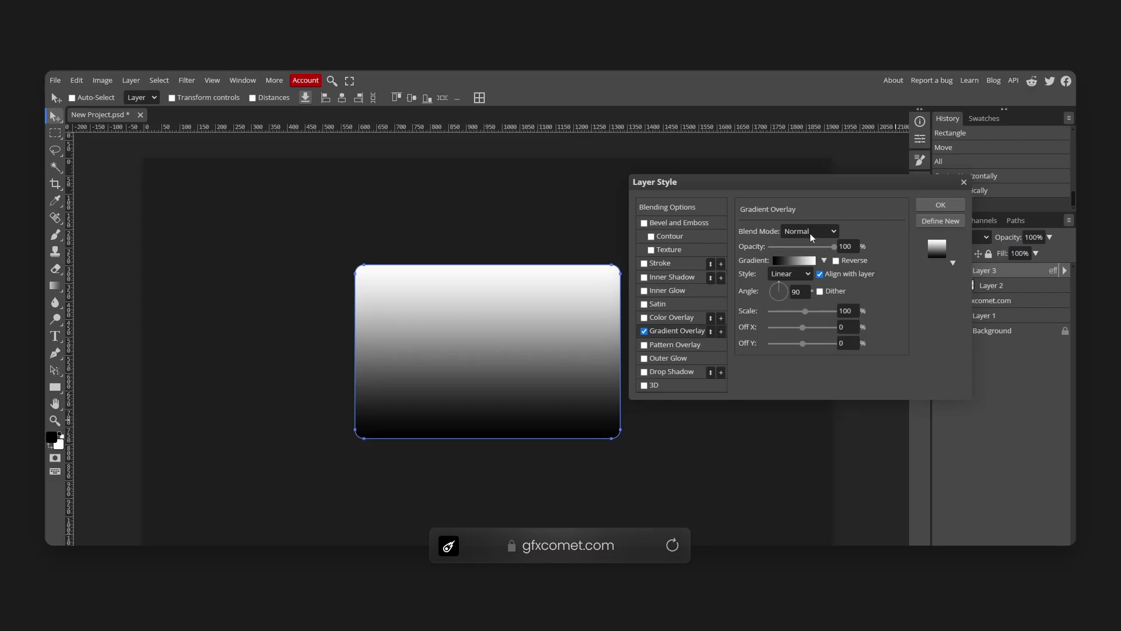
Step: Change the overlay gradient's black colour stop at 0% to very dark grey 151515
left_click(794, 260)
left_click_drag(327, 245, 798, 269)
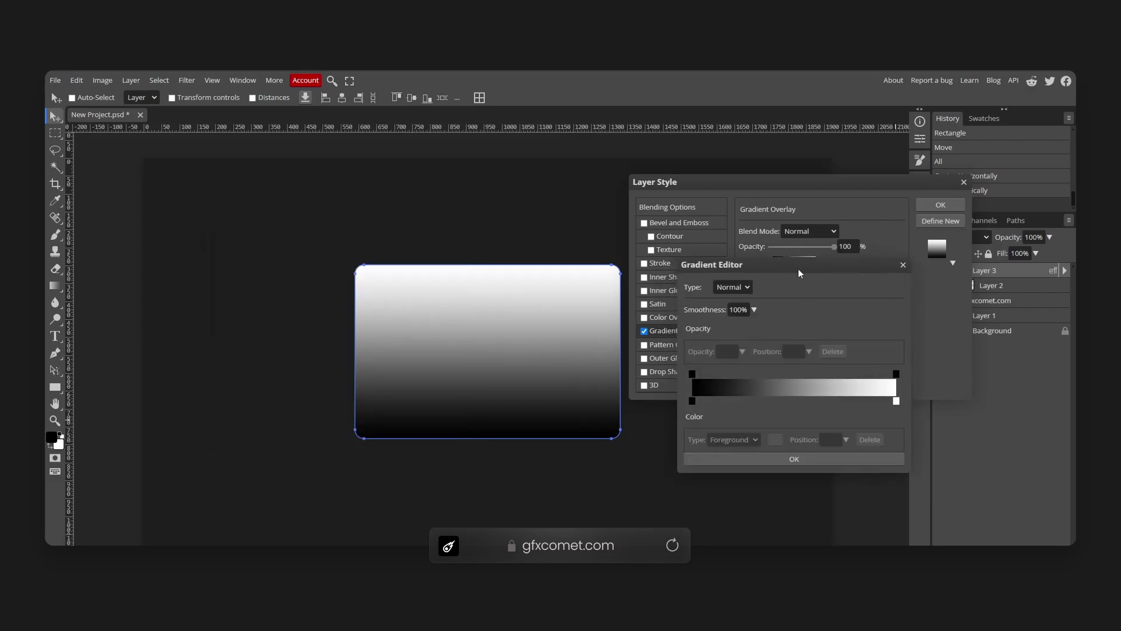
left_click(692, 401)
left_click(775, 439)
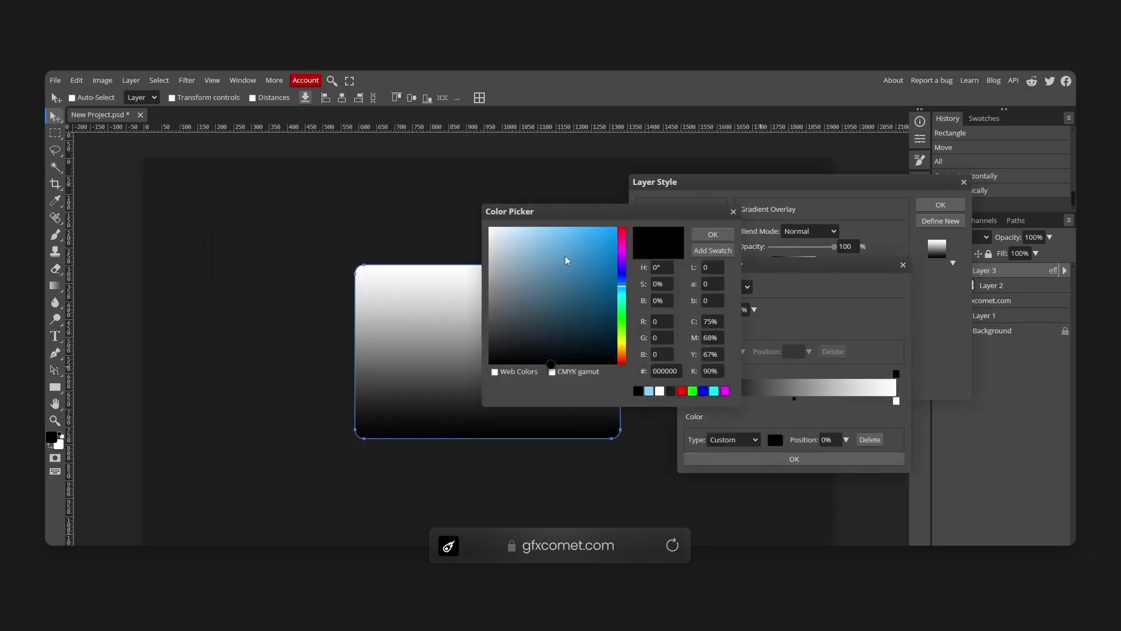
left_click_drag(561, 211, 762, 263)
left_click_drag(718, 396, 672, 403)
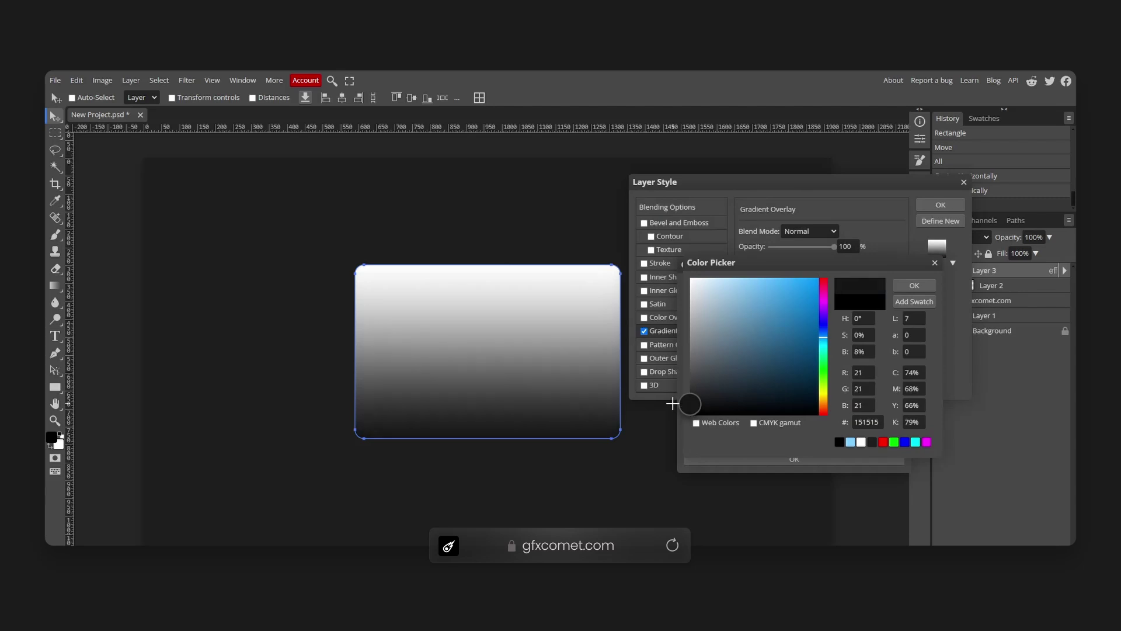
left_click(914, 285)
Step: Change the overlay gradient's white colour stop at 100% to dark grey 232323 and apply the gradient
left_click(897, 401)
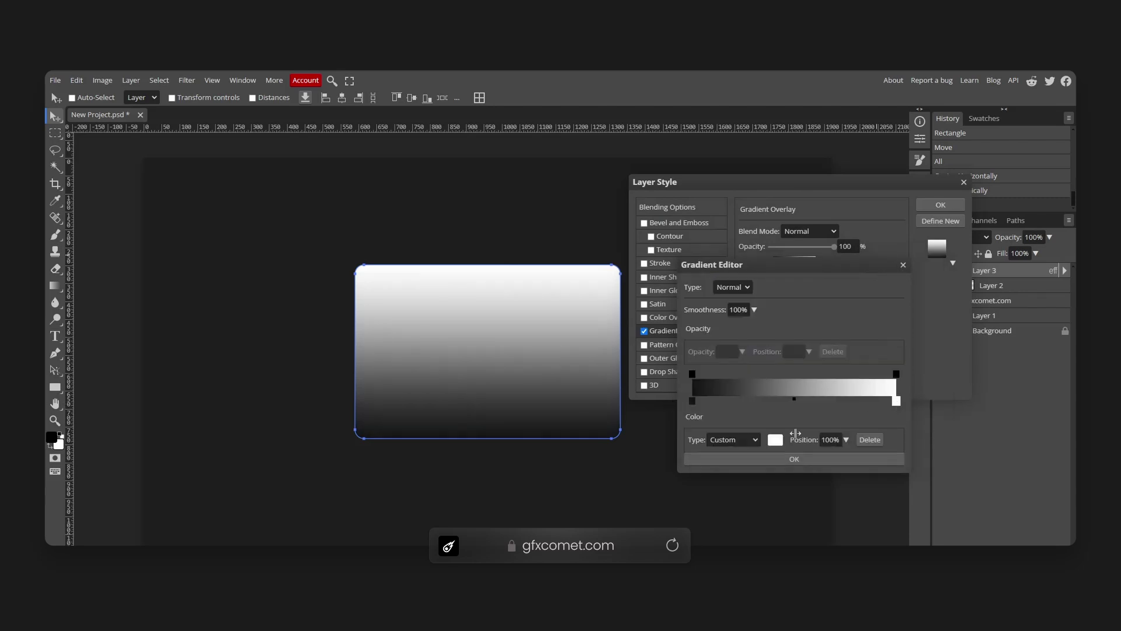
left_click(776, 440)
left_click_drag(736, 288, 690, 401)
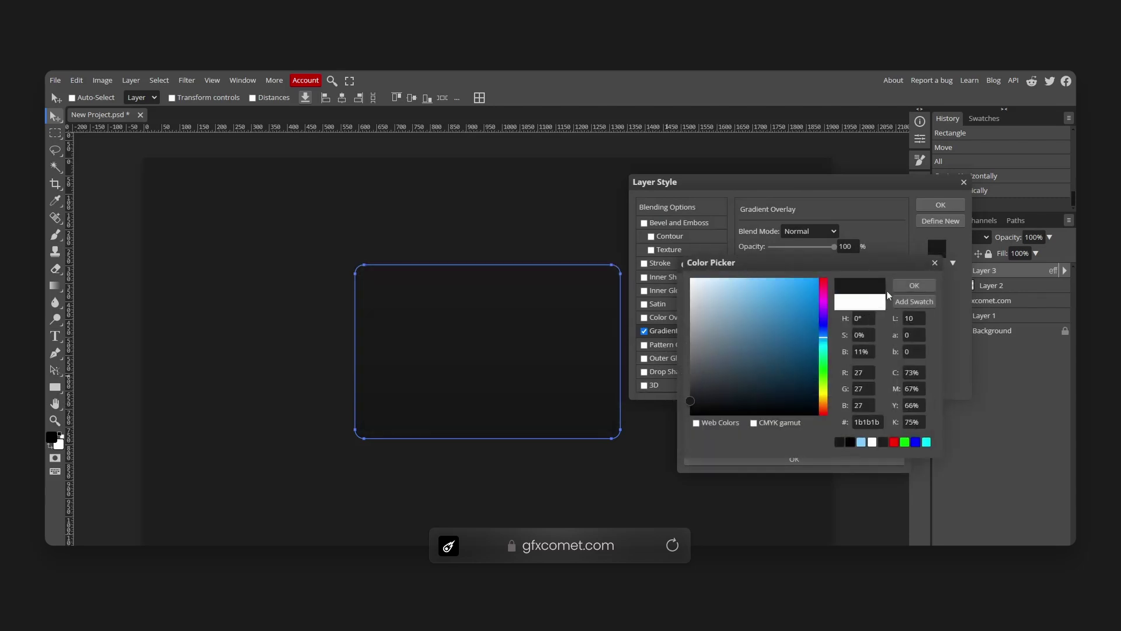
left_click(913, 285)
left_click(775, 439)
left_click(708, 377)
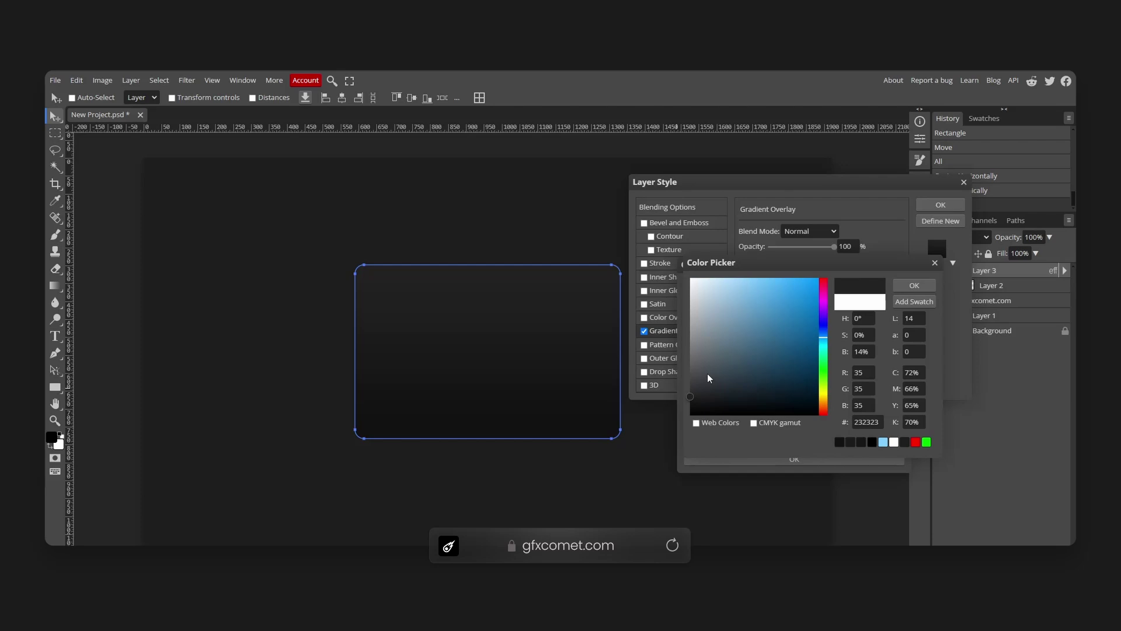
left_click(914, 285)
left_click(802, 460)
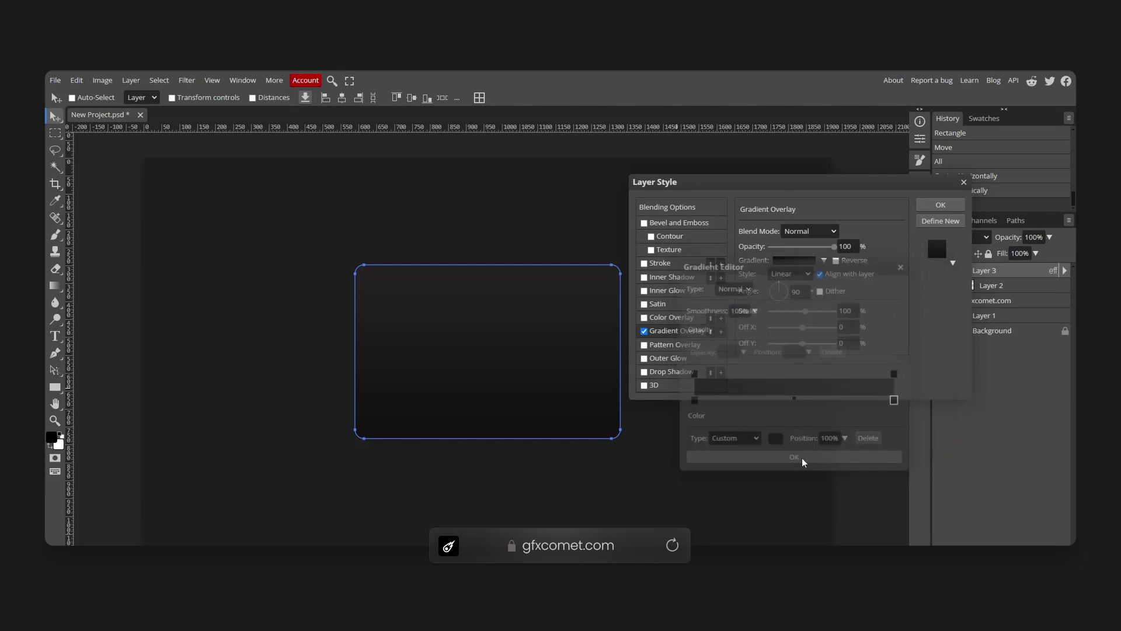
Step: Add a Stroke to the rounded rectangle on Layer 3 with Gradient as its fill type
left_click(660, 263)
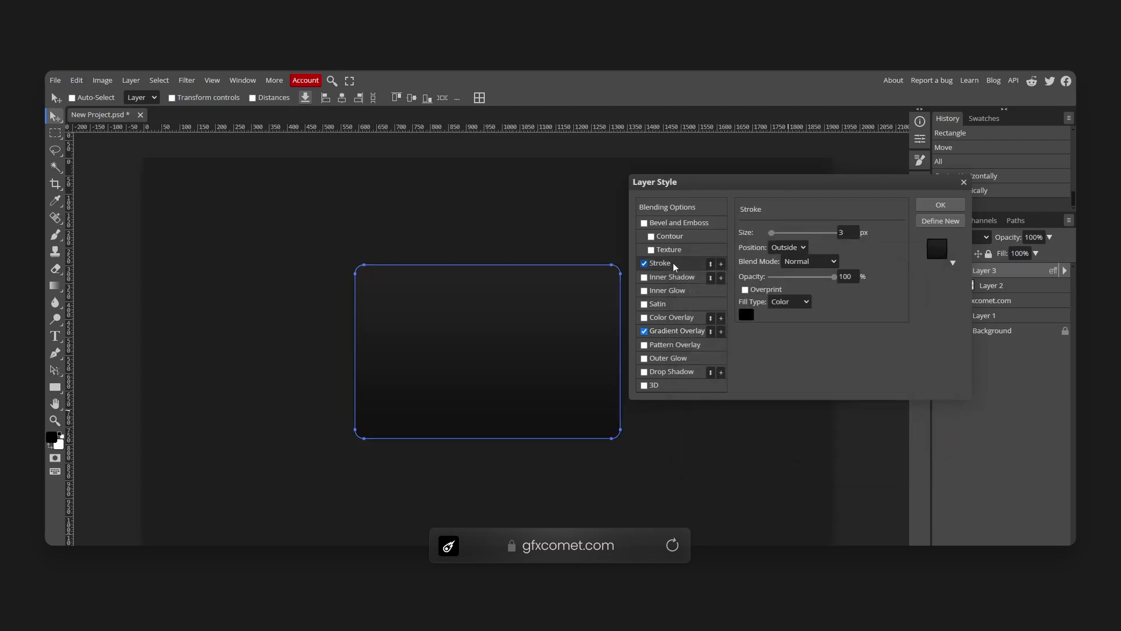
left_click(786, 305)
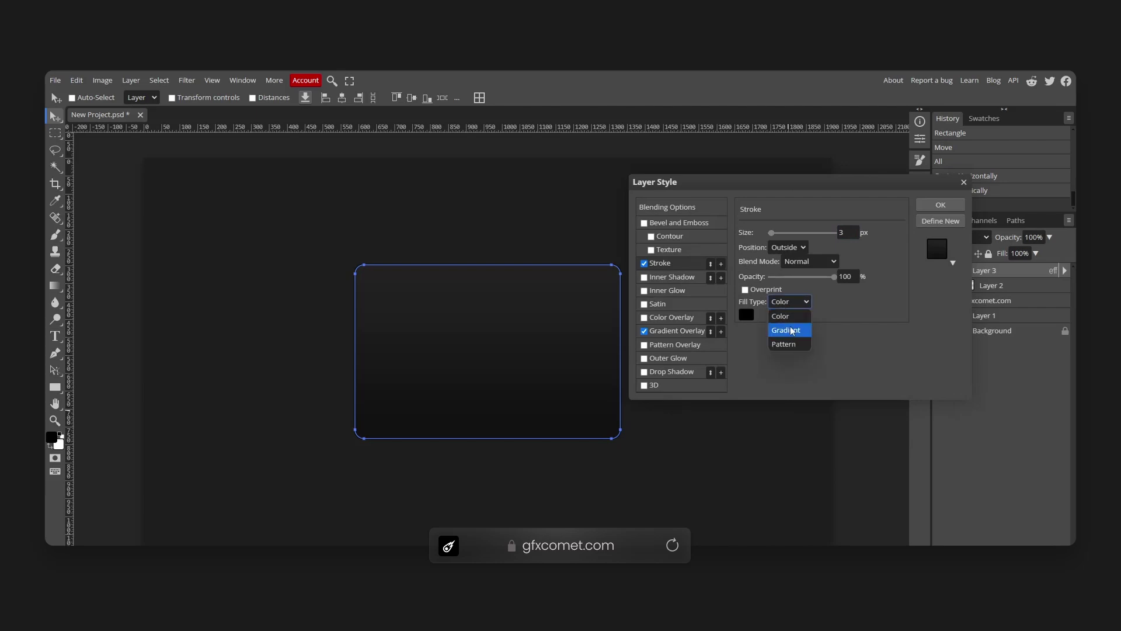
left_click(786, 328)
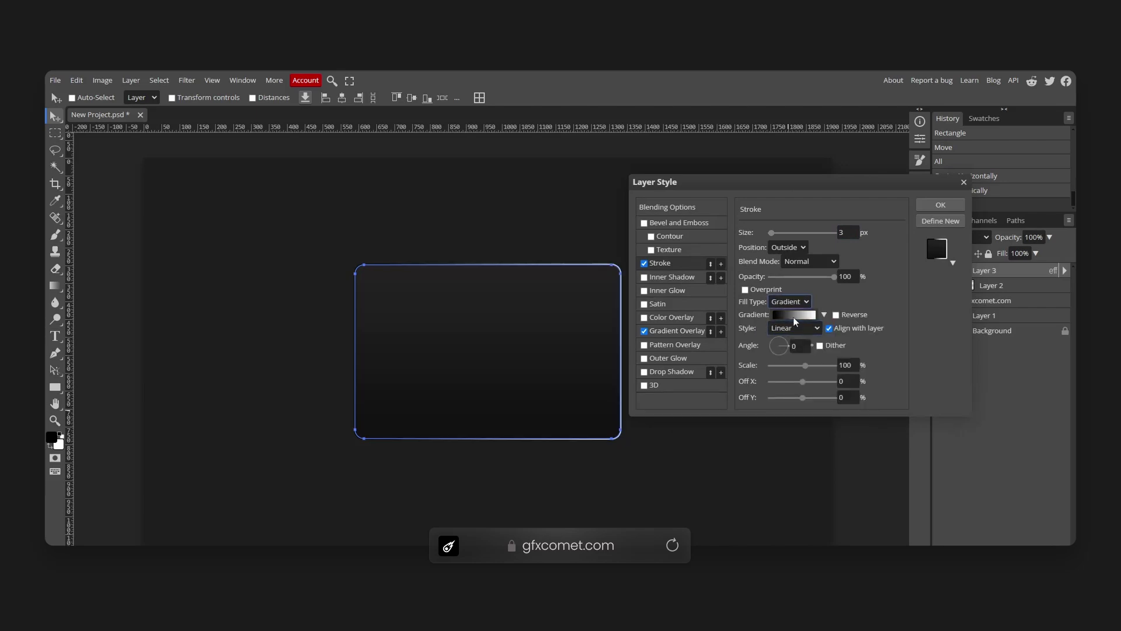
Step: Change the stroke gradient's black colour stop at 0% to dark grey
left_click(793, 317)
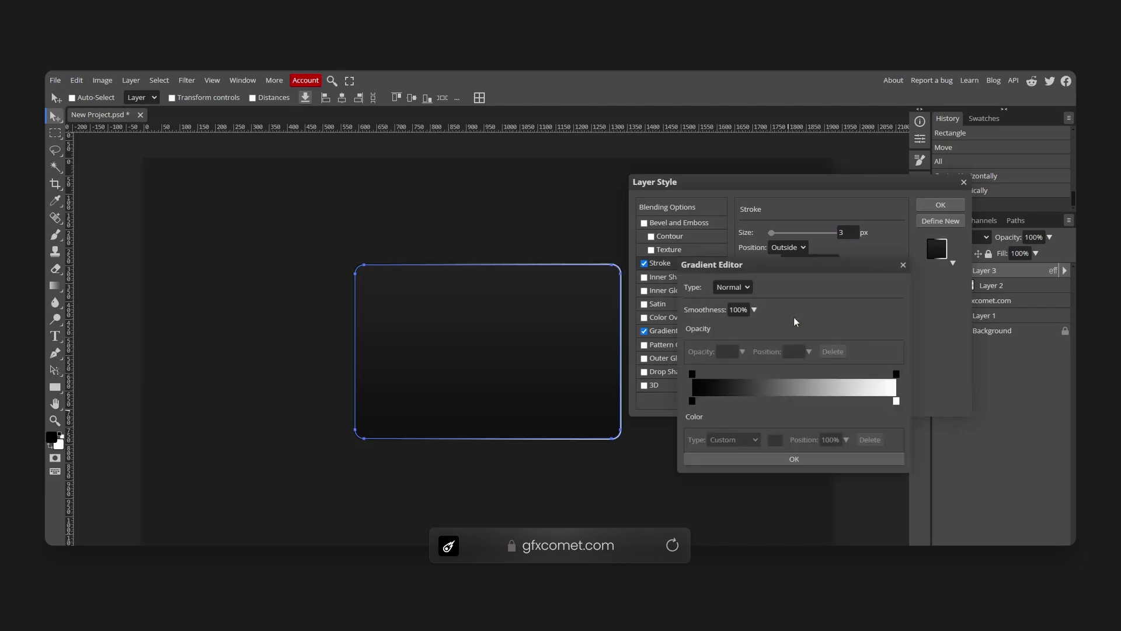
mouse_move(735, 267)
left_mouse_down()
mouse_move(912, 270)
mouse_move(724, 269)
left_mouse_up()
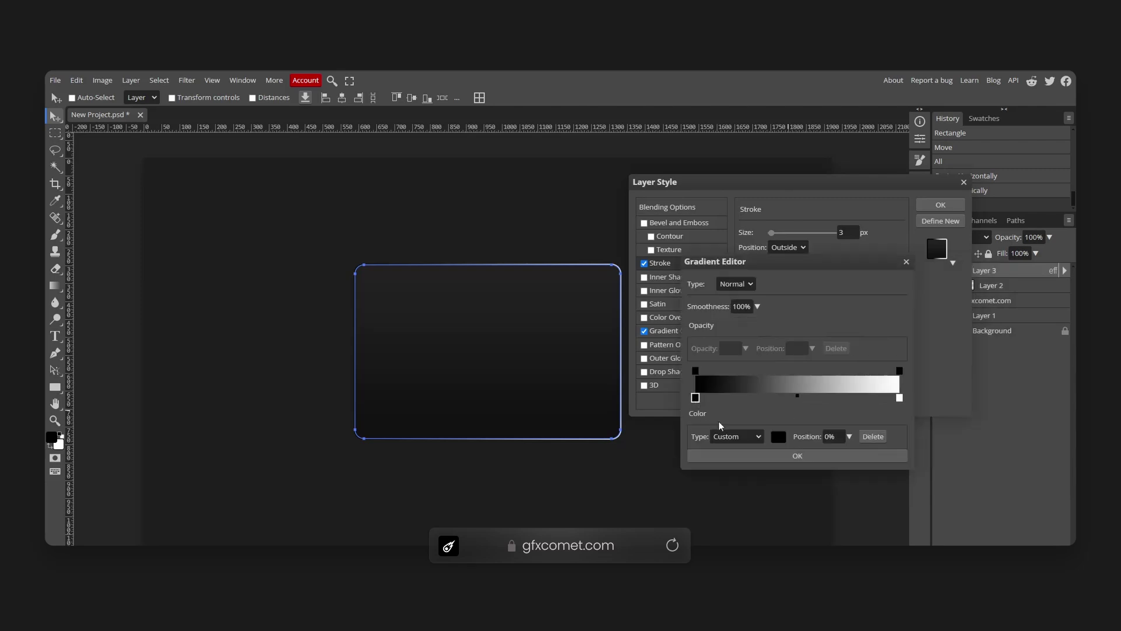
left_click(778, 445)
mouse_move(690, 388)
left_mouse_down()
mouse_move(691, 372)
mouse_move(678, 392)
left_mouse_up()
left_click(914, 284)
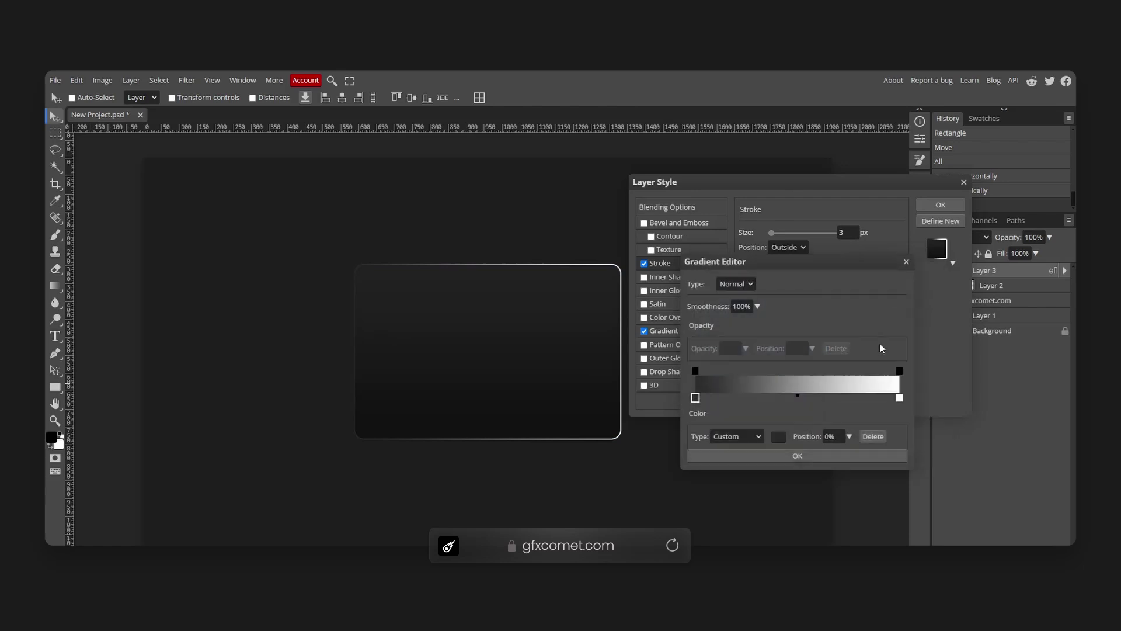
Step: Change the stroke gradient's white colour stop at 100% to dark grey 222222 and apply the gradient
left_click(899, 398)
left_click(779, 437)
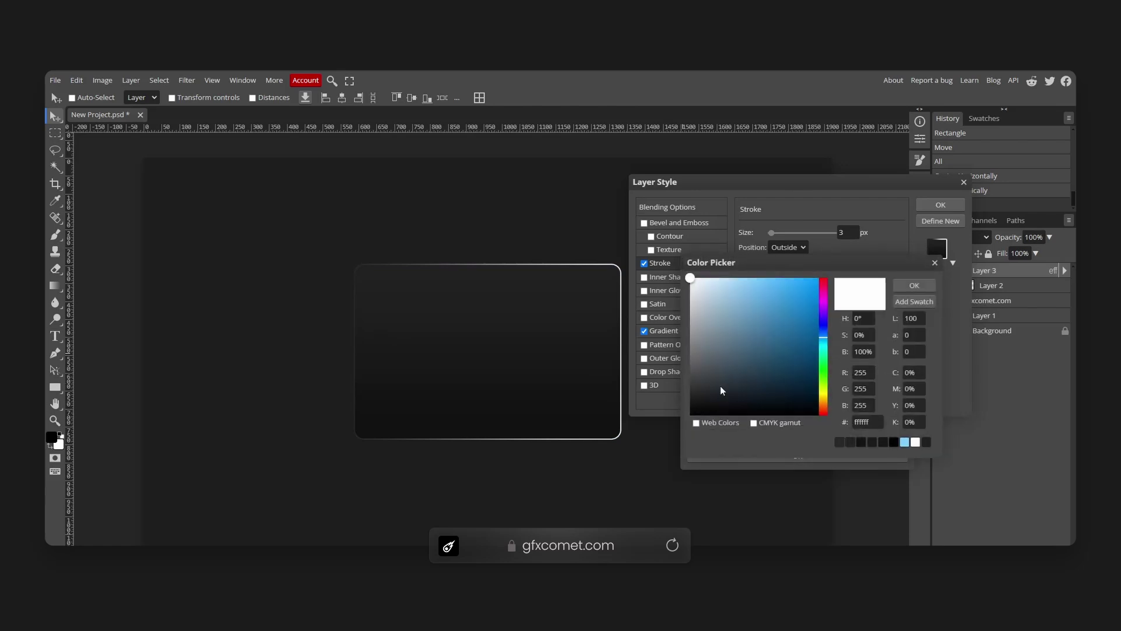
mouse_move(720, 386)
left_mouse_down()
mouse_move(658, 402)
mouse_move(690, 397)
left_mouse_up()
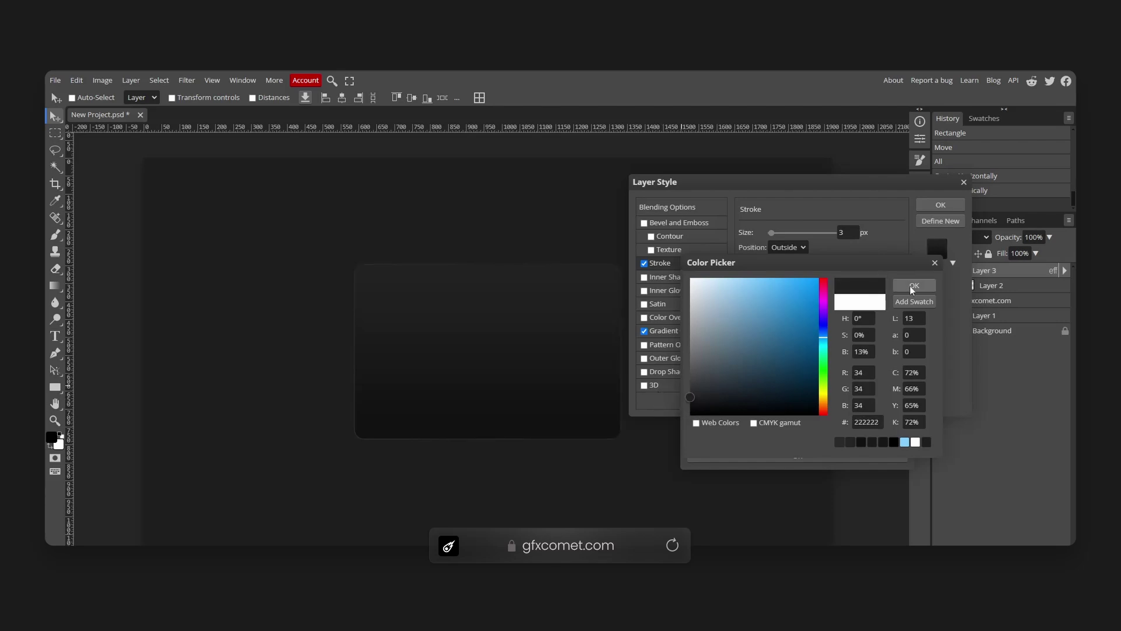
left_click(912, 286)
left_click(759, 456)
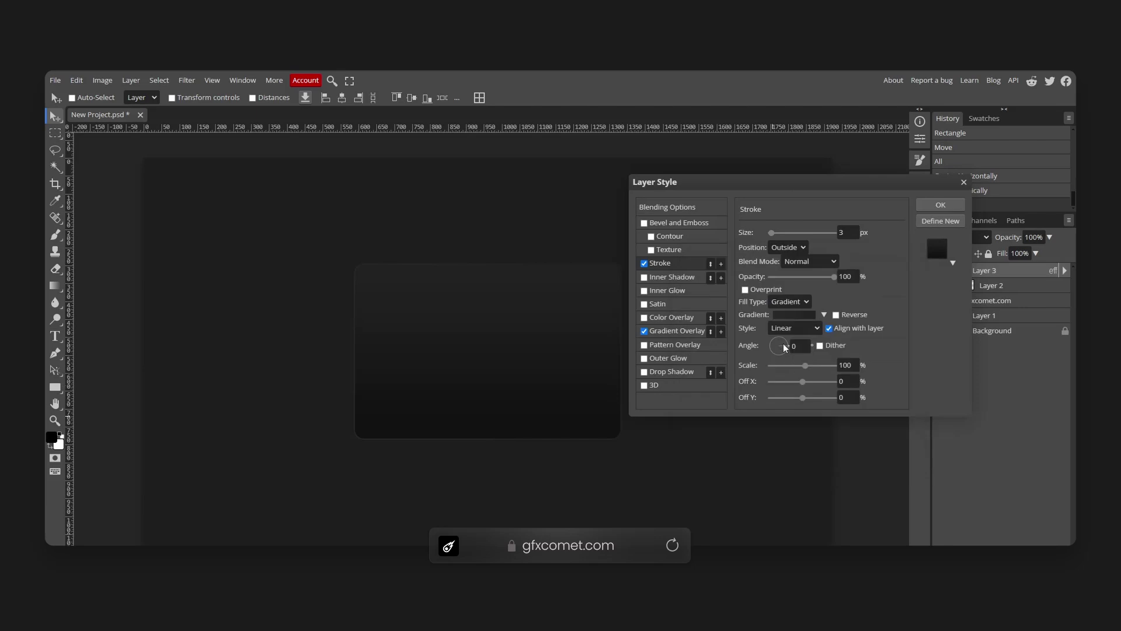
Step: Set the stroke gradient's angle to -137°, scale to 81% and horizontal offset to 7%, keep the stroke size at 3 px, and apply the style
left_click_drag(778, 350, 772, 352)
left_click_drag(805, 365, 802, 365)
left_click_drag(802, 381, 805, 381)
mouse_move(771, 233)
left_mouse_down()
mouse_move(785, 232)
mouse_move(774, 234)
left_mouse_up()
left_click(845, 233)
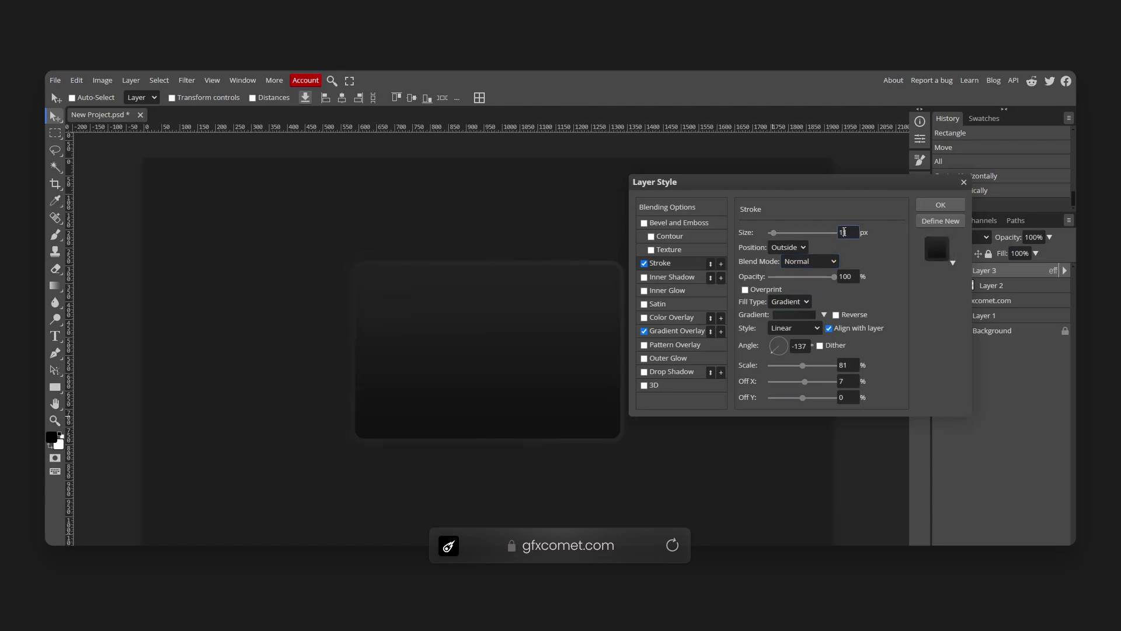
type("3")
key("Return")
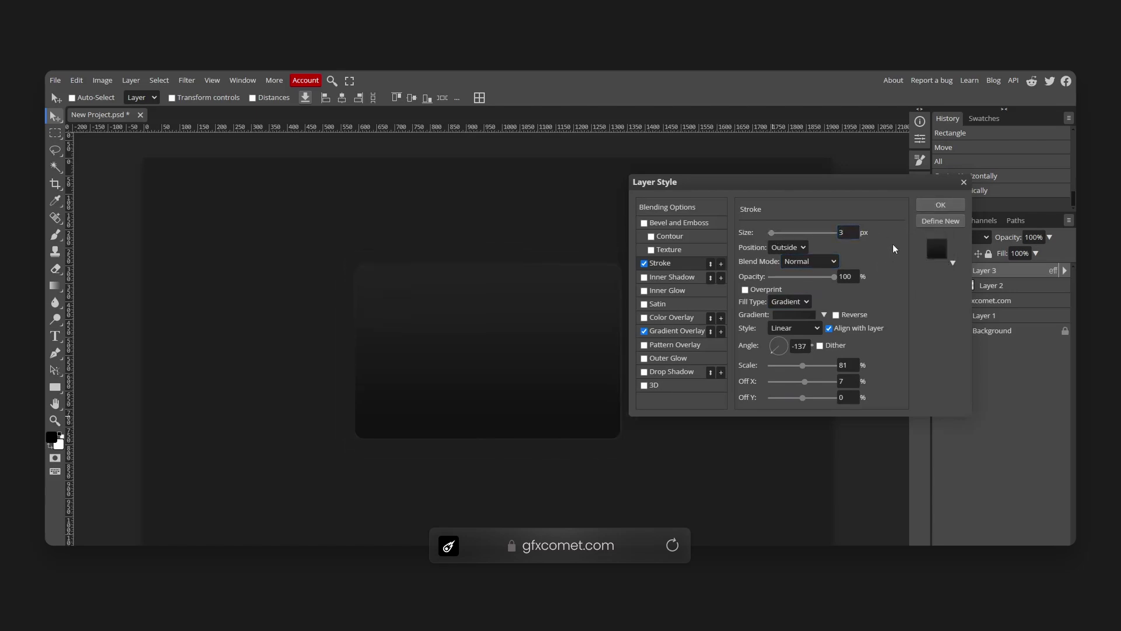
left_click(941, 205)
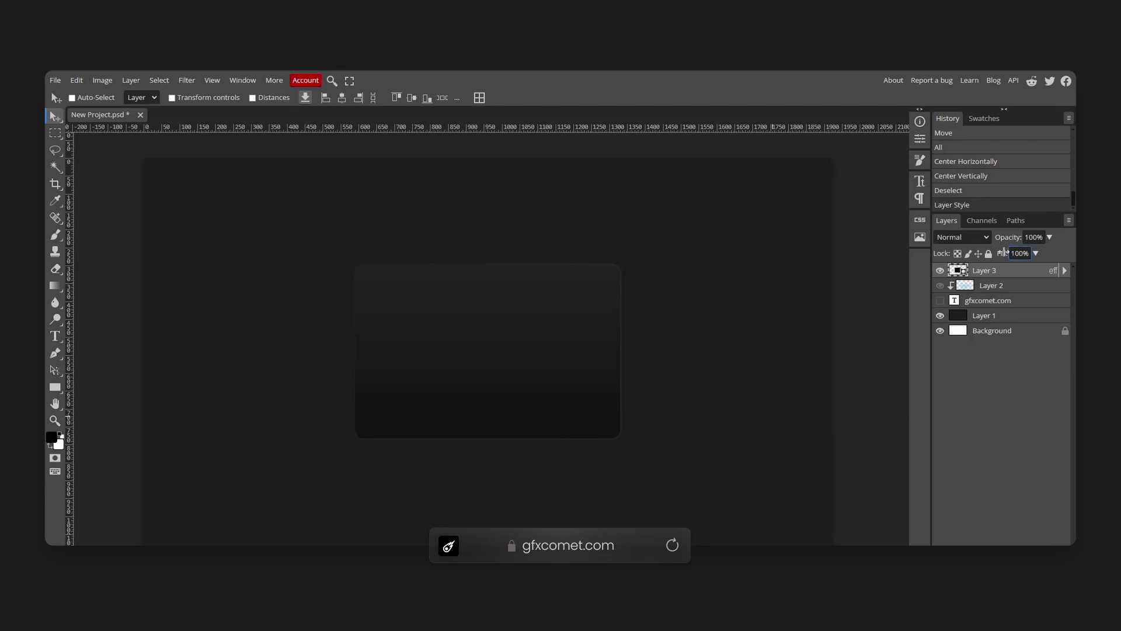
Step: Try a layer opacity of 95% on Layer 3 and undo the change
left_click(1034, 237)
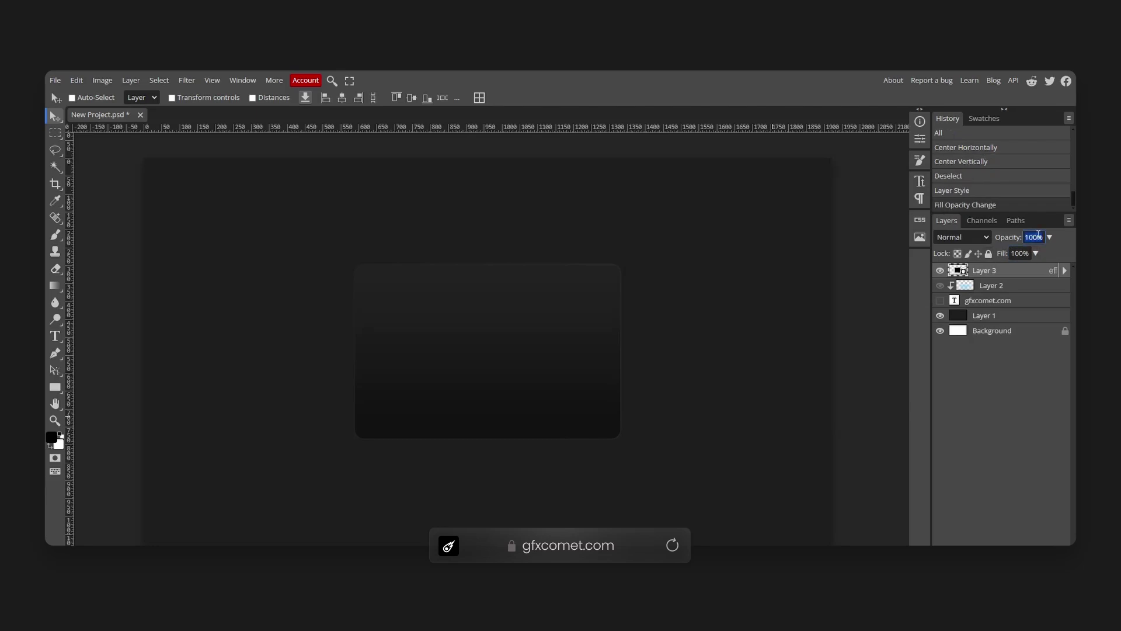
type("95")
key("Return")
key("ctrl+z")
Step: Lower the opacity of Layer 3's Gradient Overlay to about 90% and apply the layer style
double_click(1019, 271)
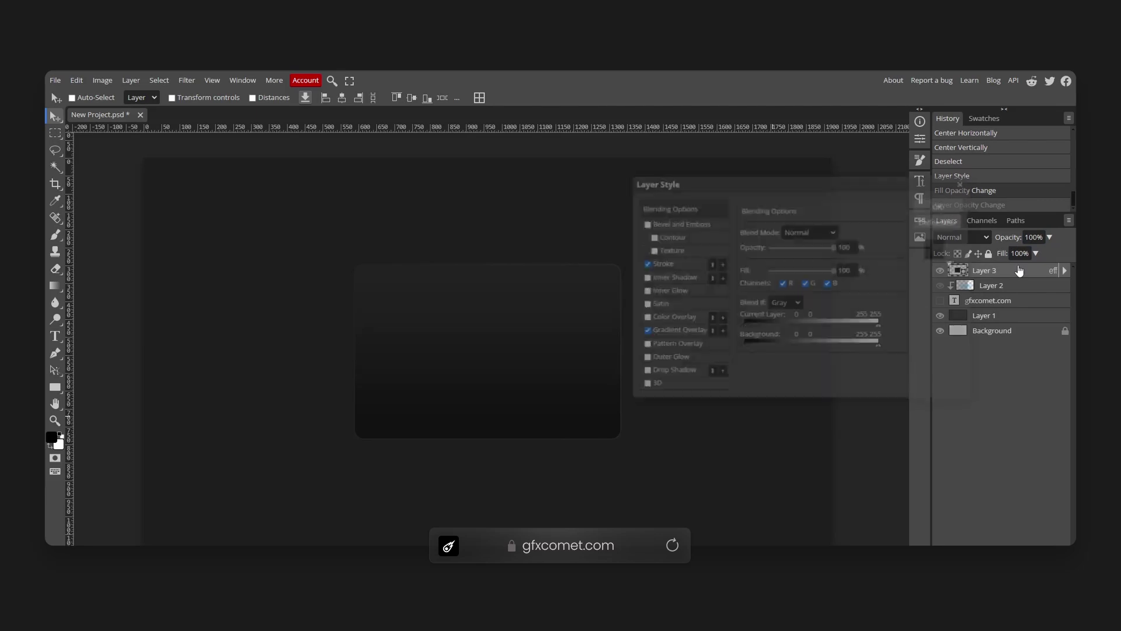
left_click(671, 330)
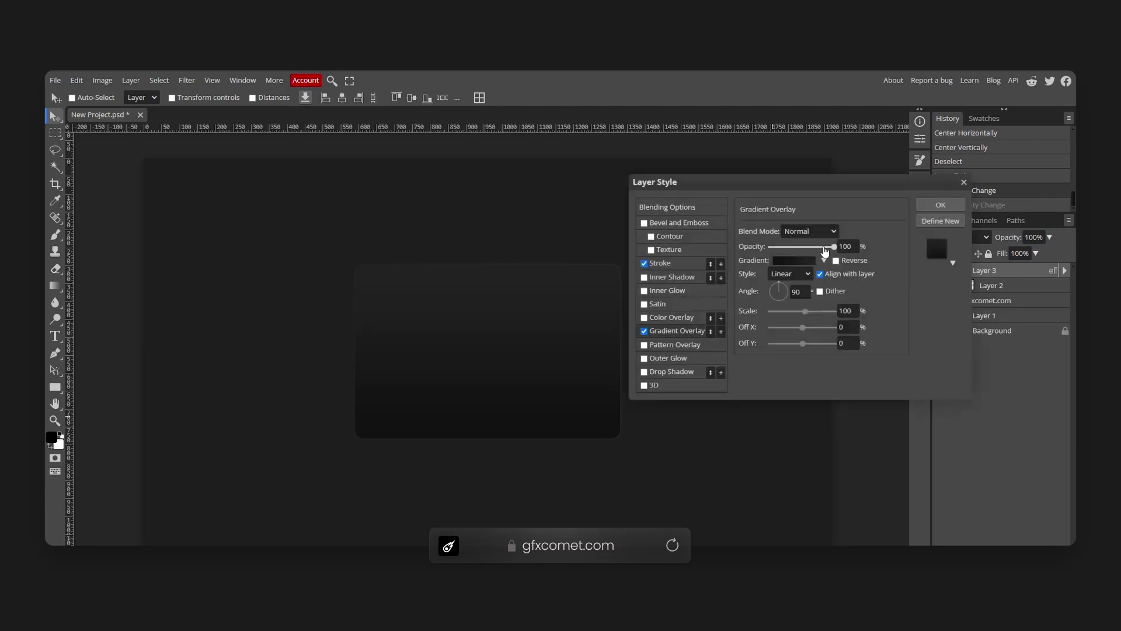
mouse_move(832, 247)
left_mouse_down()
mouse_move(820, 253)
mouse_move(832, 252)
left_mouse_up()
left_click(940, 205)
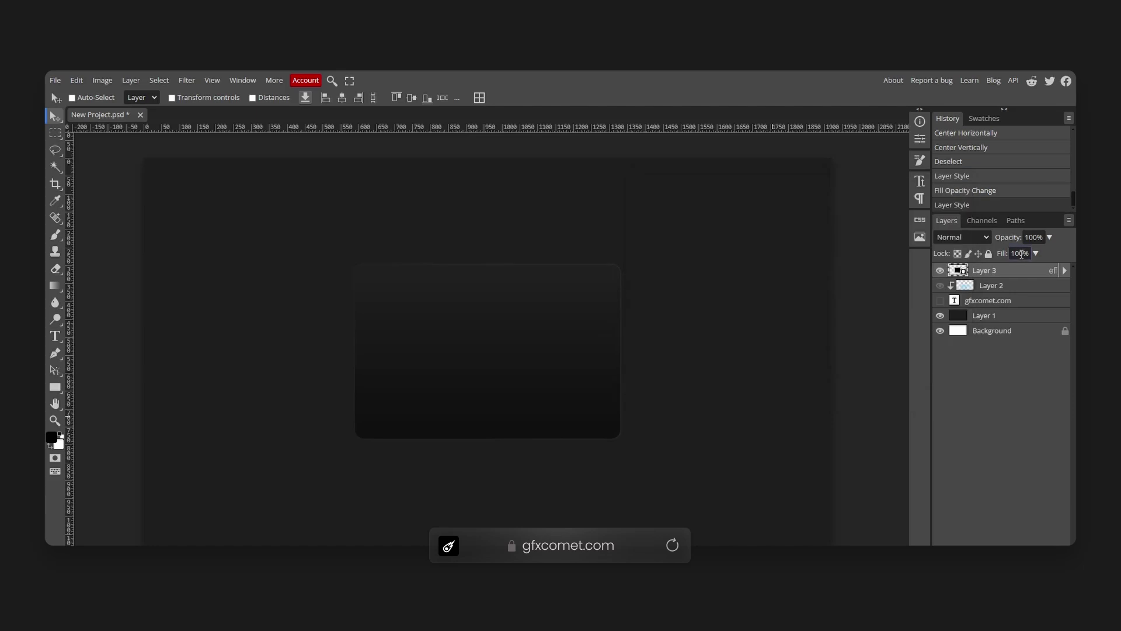
Step: Set Layer 3's fill to 90%, leaving the rounded rectangle centred on the canvas
left_click(1022, 254)
type("90")
key("Return")
left_click_drag(573, 345, 590, 380)
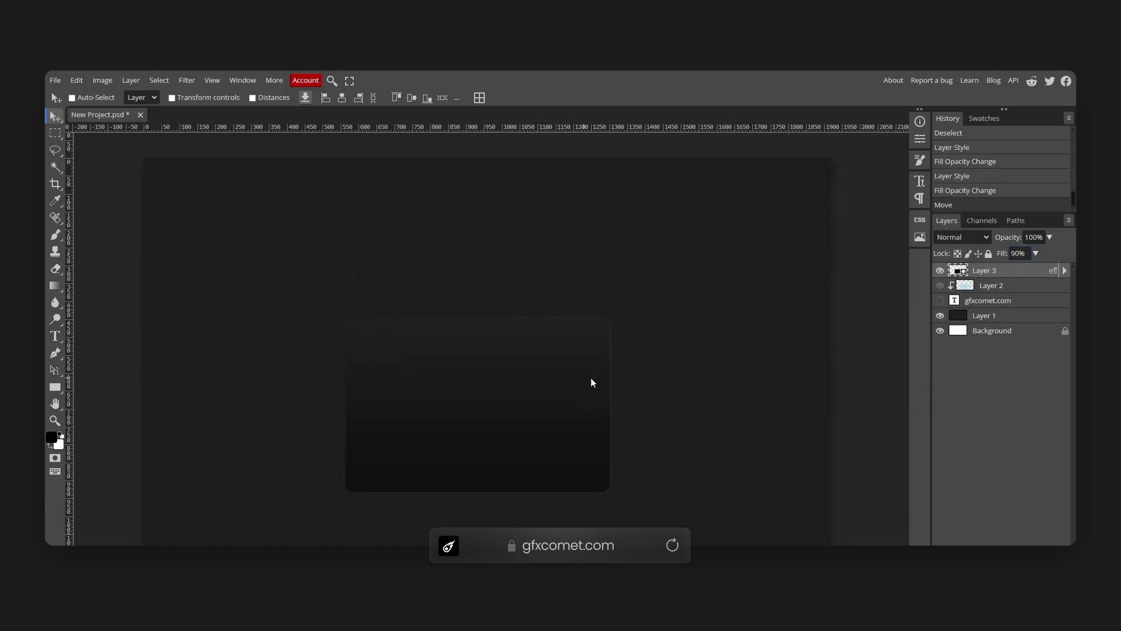
key("ctrl+z")
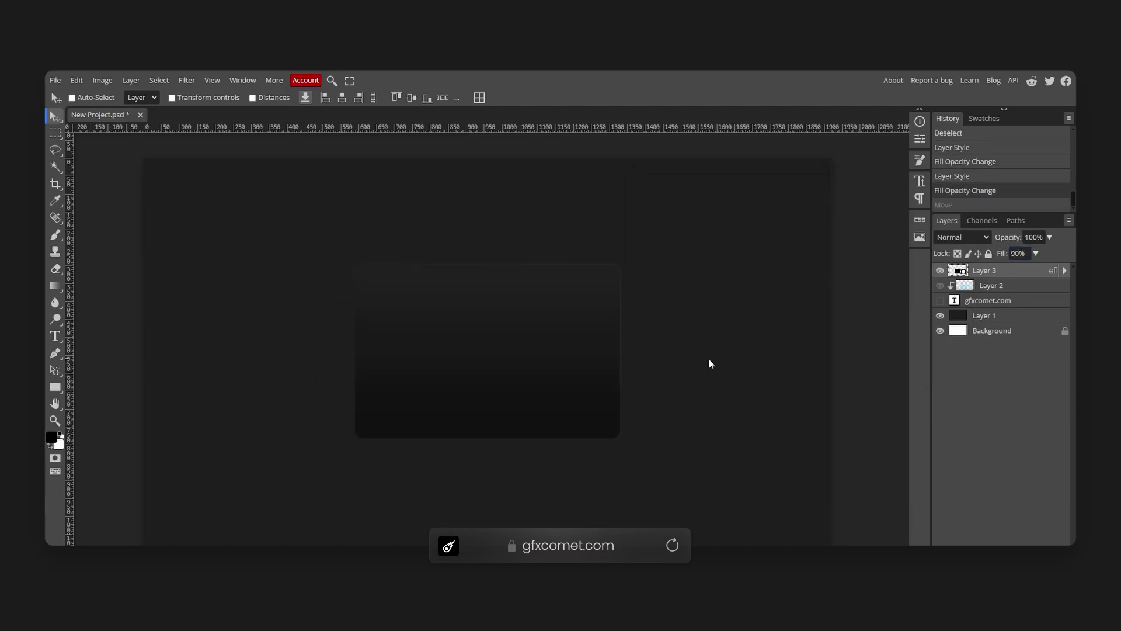
Step: Draw a black rounded square about 240 px wide on a new layer below Layer 3 and move it across the large rectangle's upper edge
left_click(1042, 284)
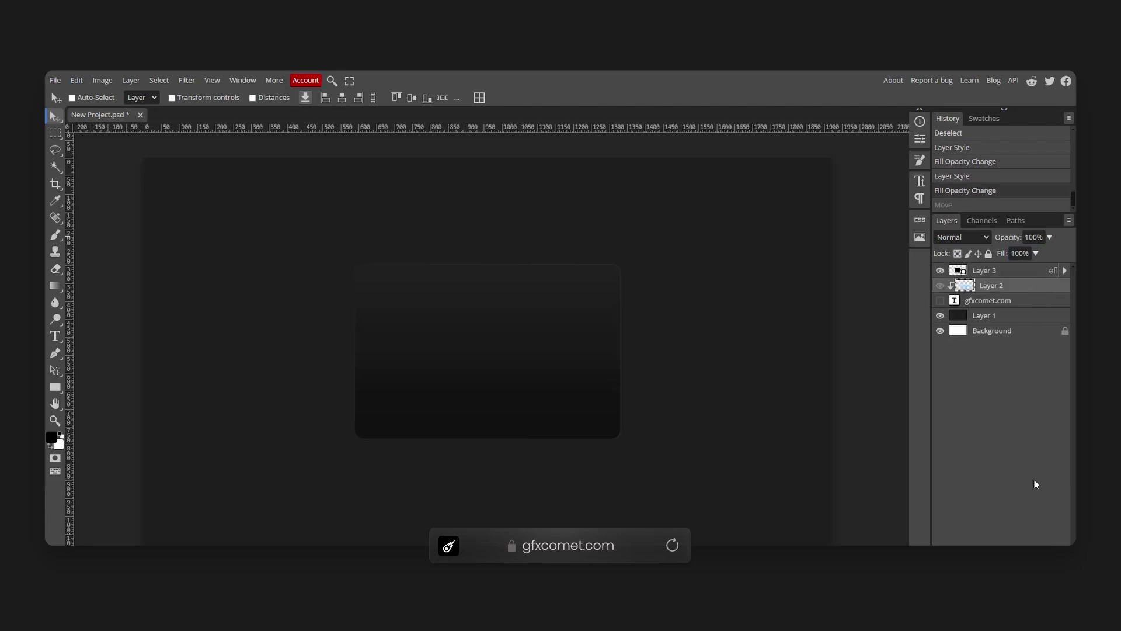
key("ctrl+shift+n")
right_click(55, 387)
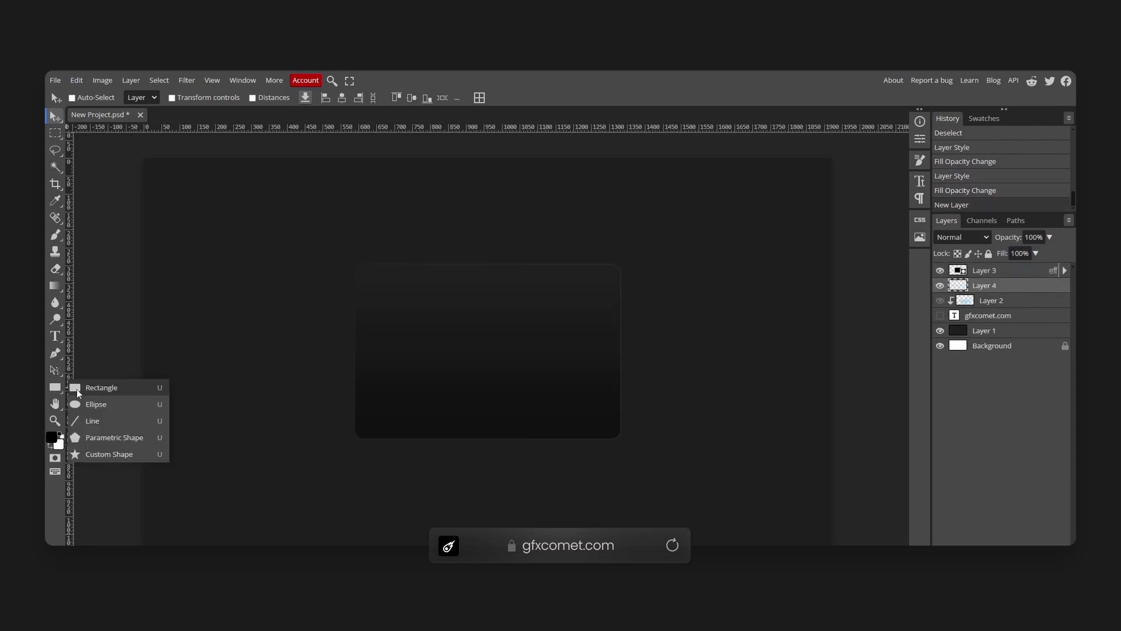
left_click(92, 389)
left_click_drag(480, 361, 531, 371)
key("v")
left_click_drag(502, 350, 503, 249)
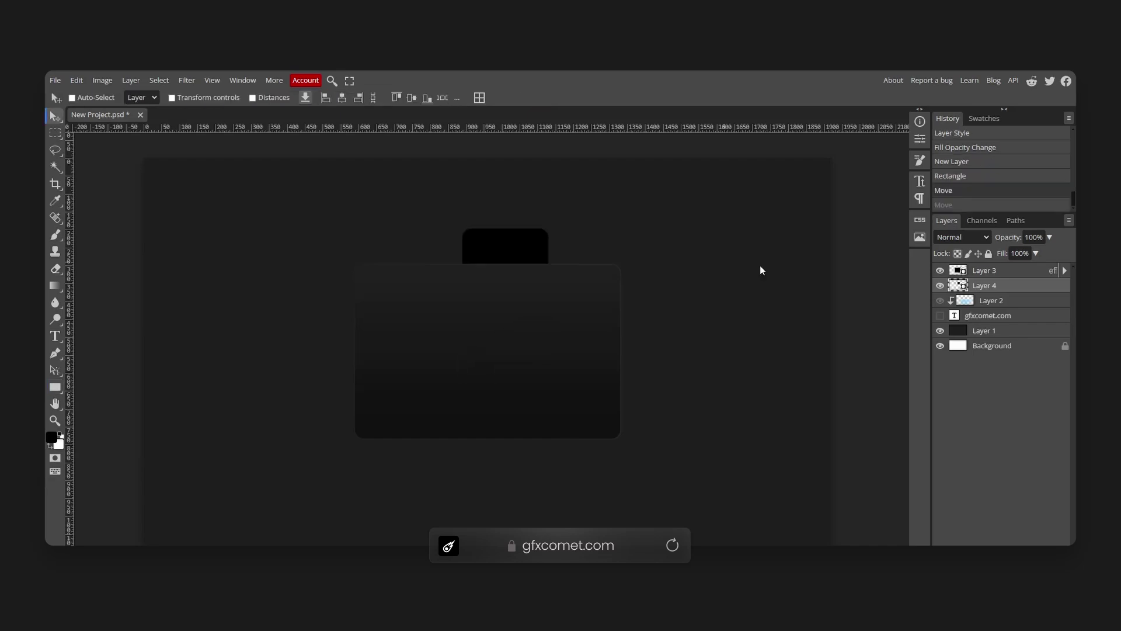
Step: Set Layer 3's opacity to 90% and move the black square on Layer 4 behind the middle of the large rectangle
left_click(992, 271)
left_click(1034, 237)
type("90")
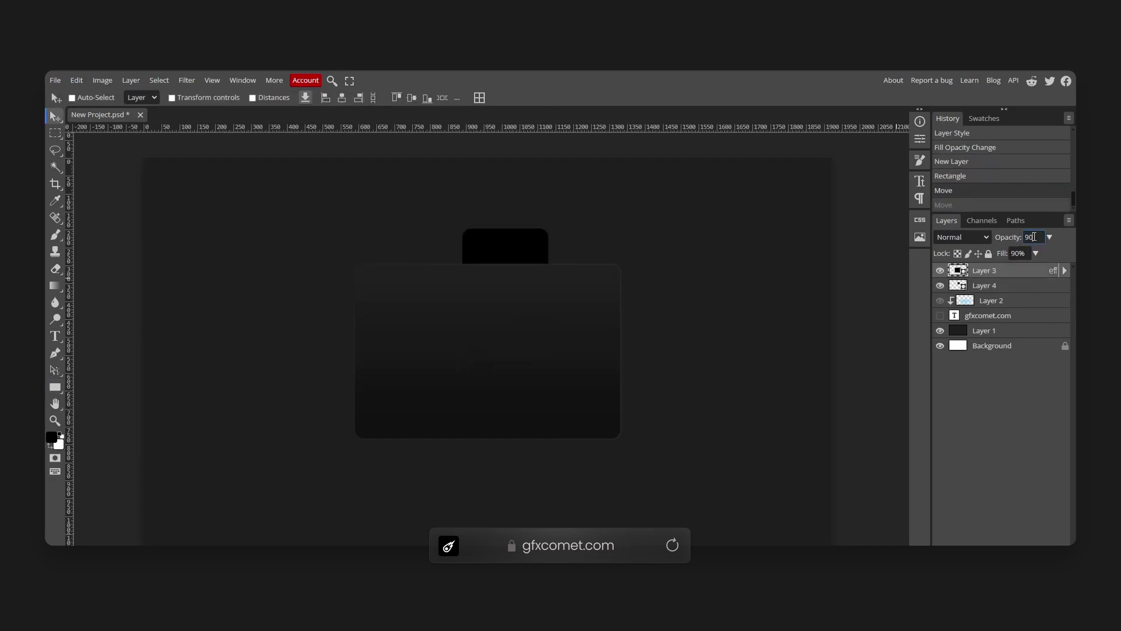
key("Return")
left_click(985, 285)
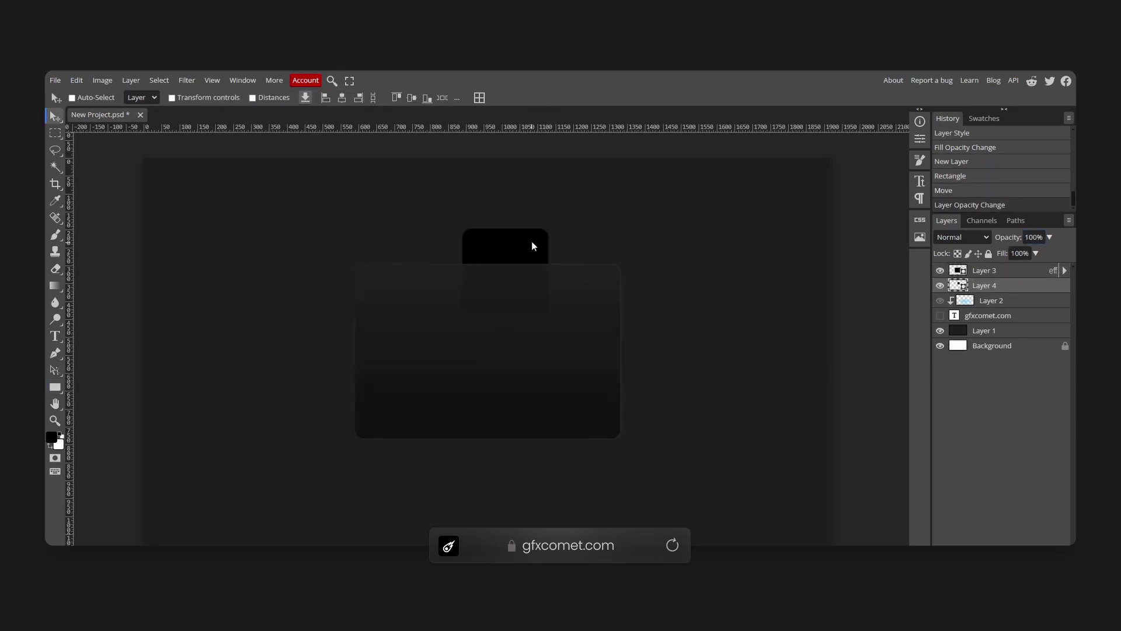
left_click_drag(531, 240, 516, 320)
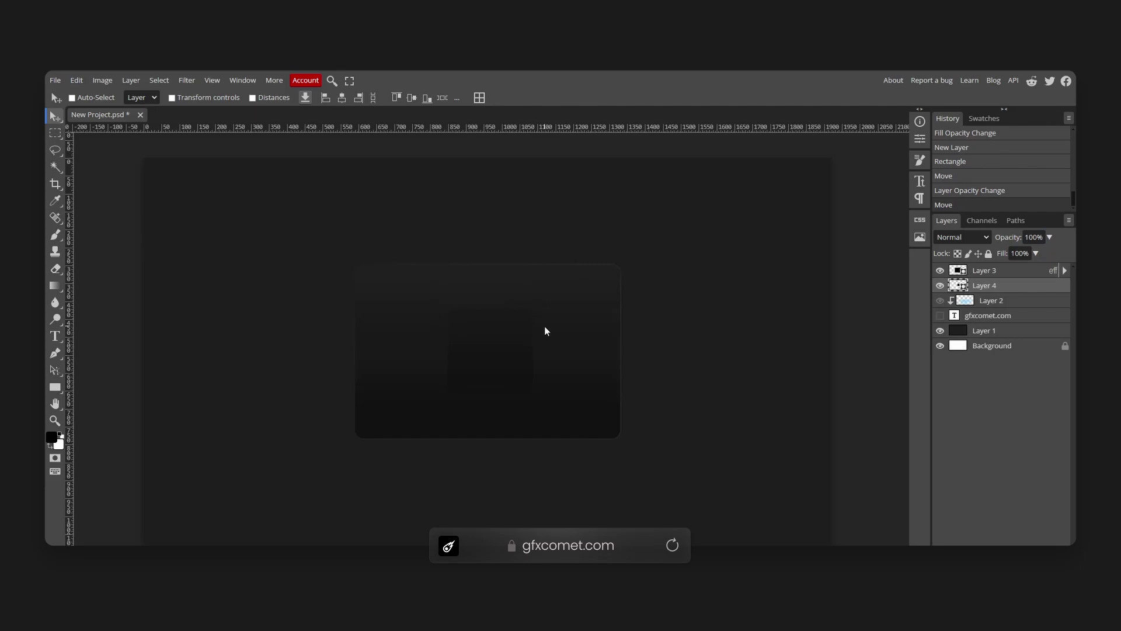
Step: Add a Gradient Overlay to the square on Layer 4 and change its 0% colour stop to a vivid blue
double_click(1007, 286)
left_click(683, 331)
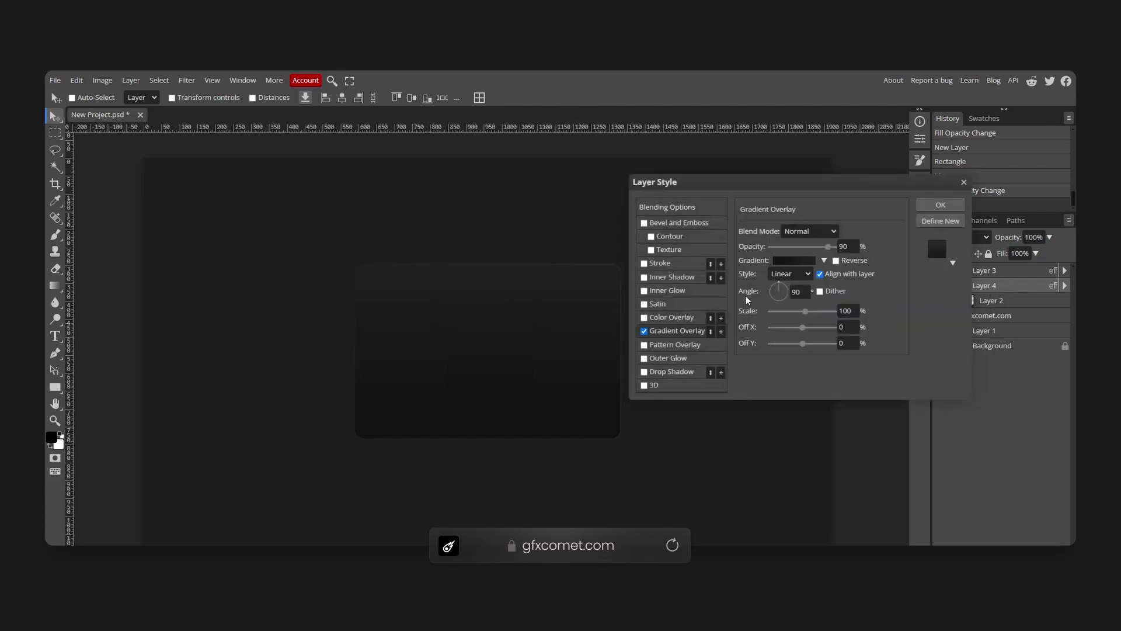
left_click(789, 261)
left_click(695, 397)
left_click(778, 436)
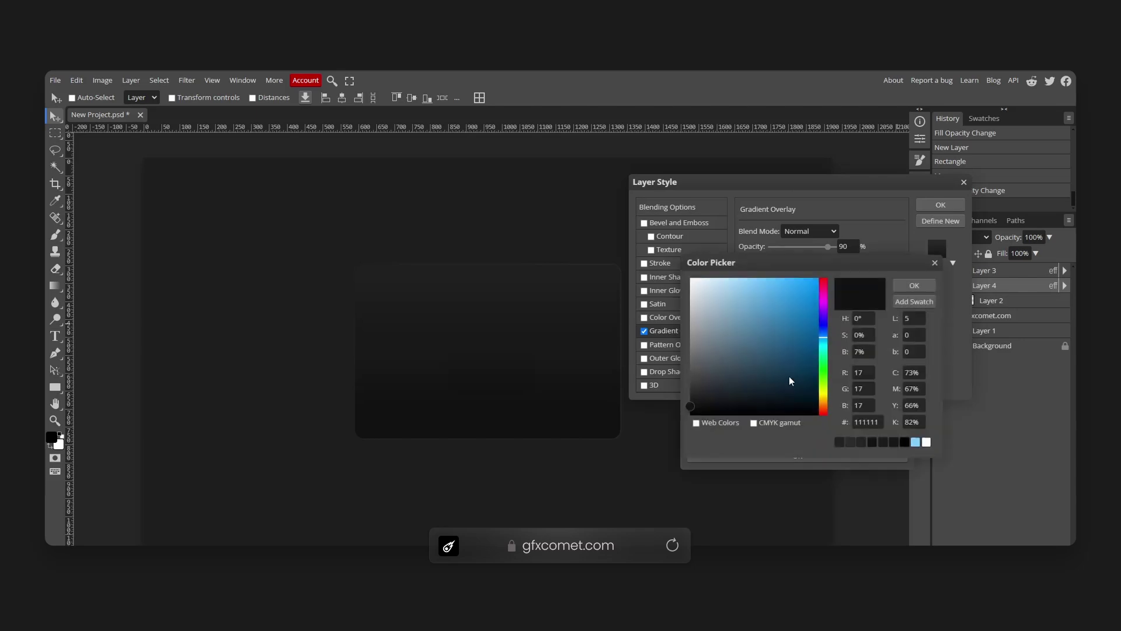
left_click(824, 336)
left_click(804, 300)
left_click(898, 284)
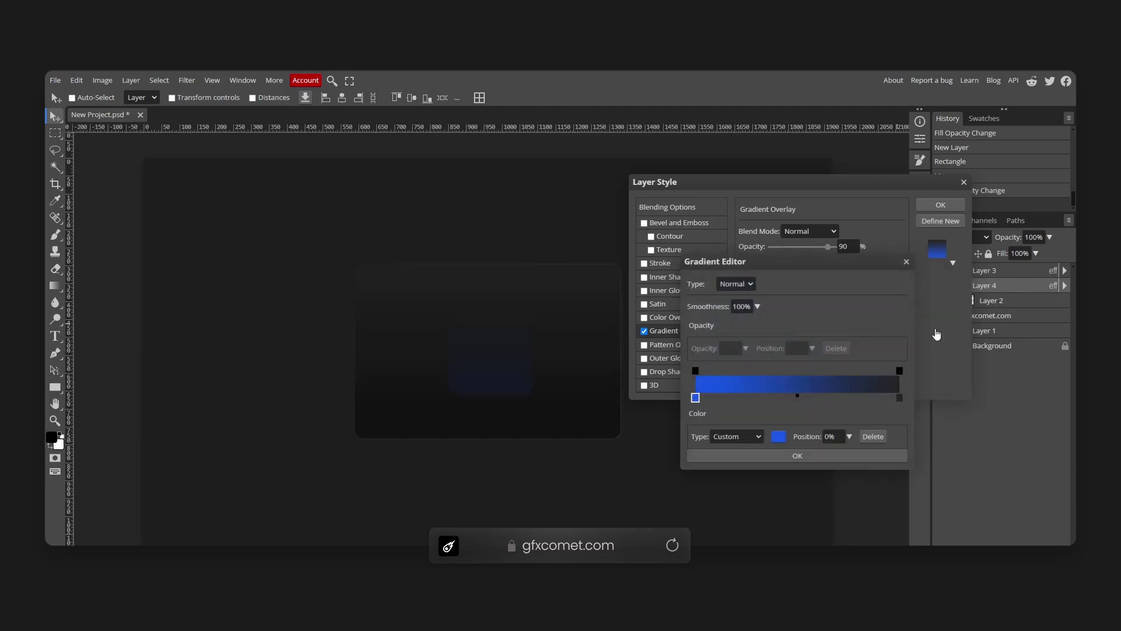
Step: Change the overlay gradient's 100% colour stop to light blue and apply the gradient and layer style to Layer 4
left_click(899, 397)
left_click(779, 436)
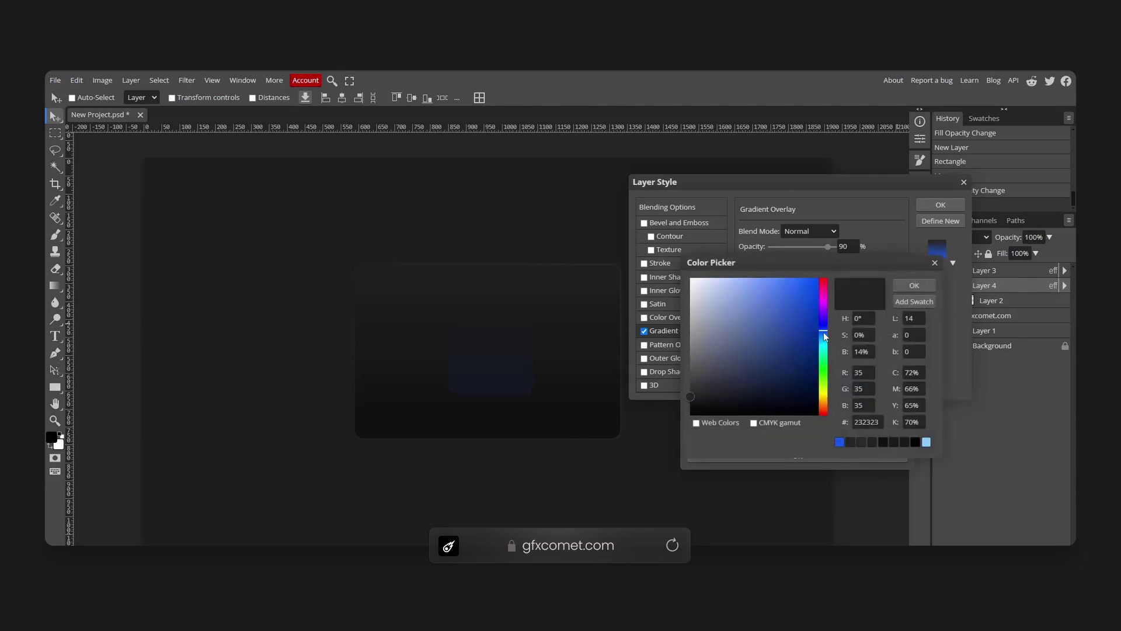
left_click(824, 339)
mouse_move(789, 307)
left_mouse_down()
mouse_move(798, 261)
mouse_move(832, 260)
mouse_move(824, 289)
mouse_move(791, 282)
mouse_move(801, 282)
left_mouse_up()
left_click(915, 285)
left_click(932, 261)
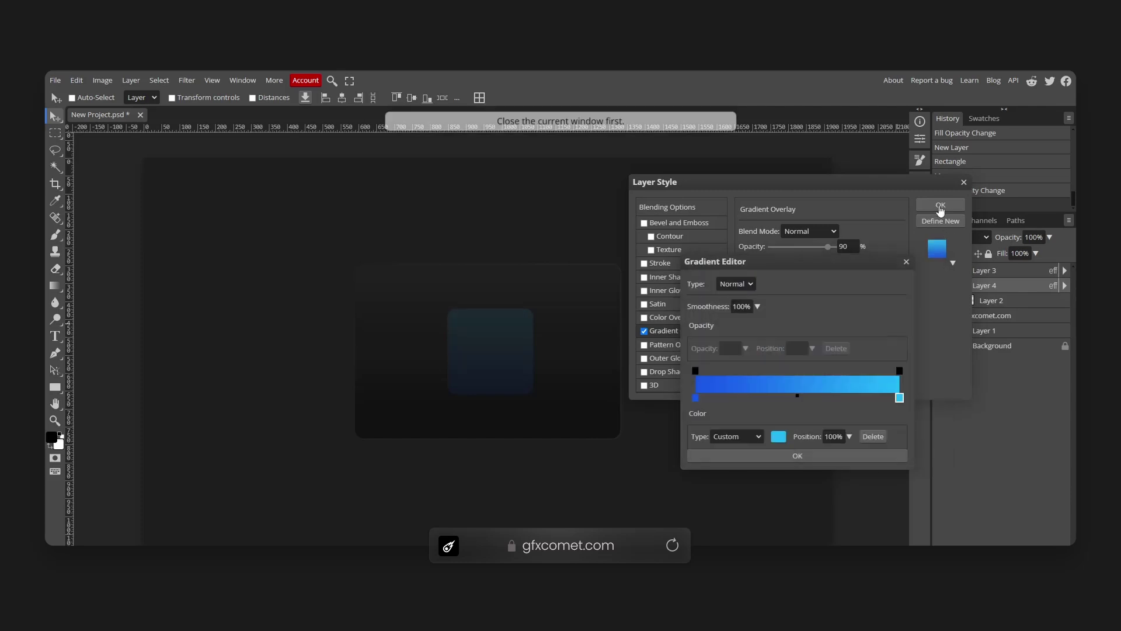
left_click(828, 456)
left_click(943, 204)
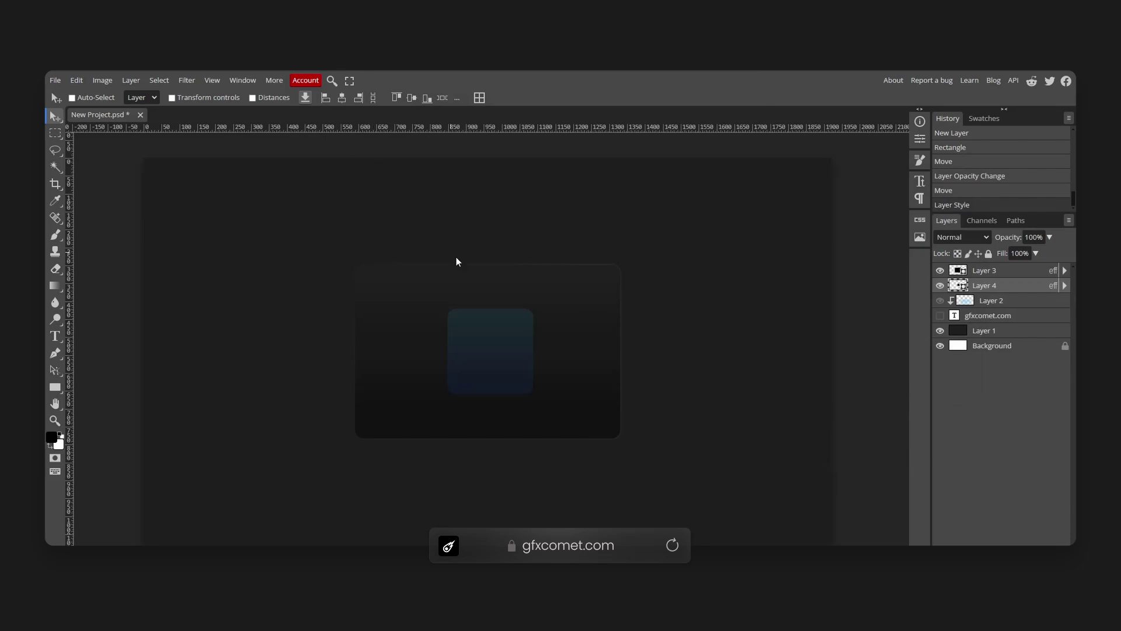
Step: Rotate the blue square on Layer 4 by 45° with Free Transform
key("ctrl+t")
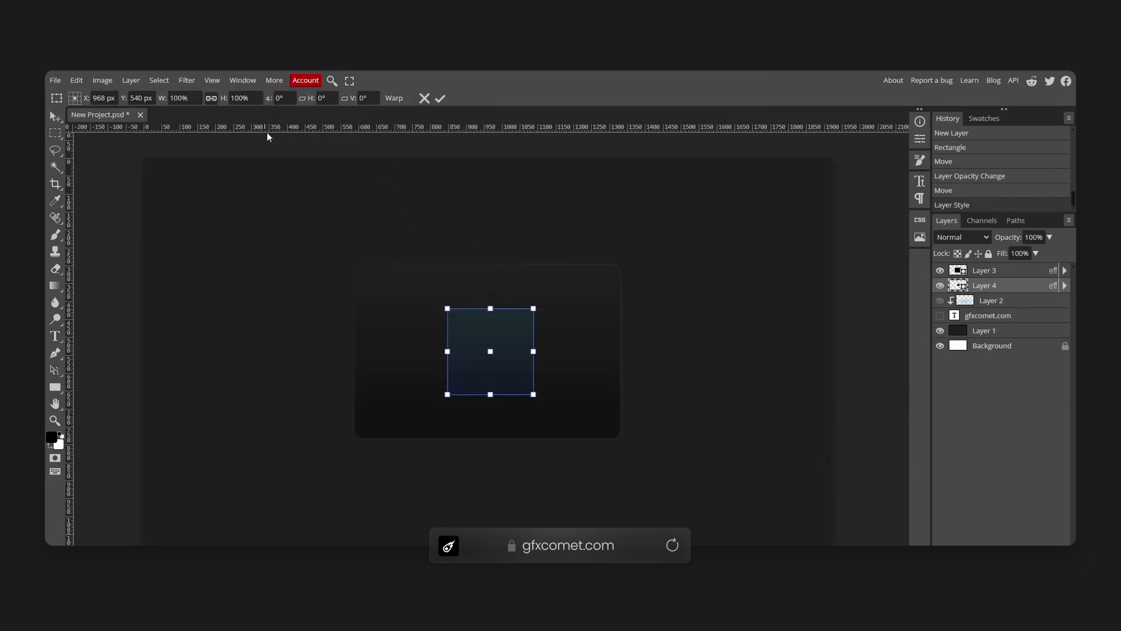
left_click(282, 99)
type("45")
key("Return")
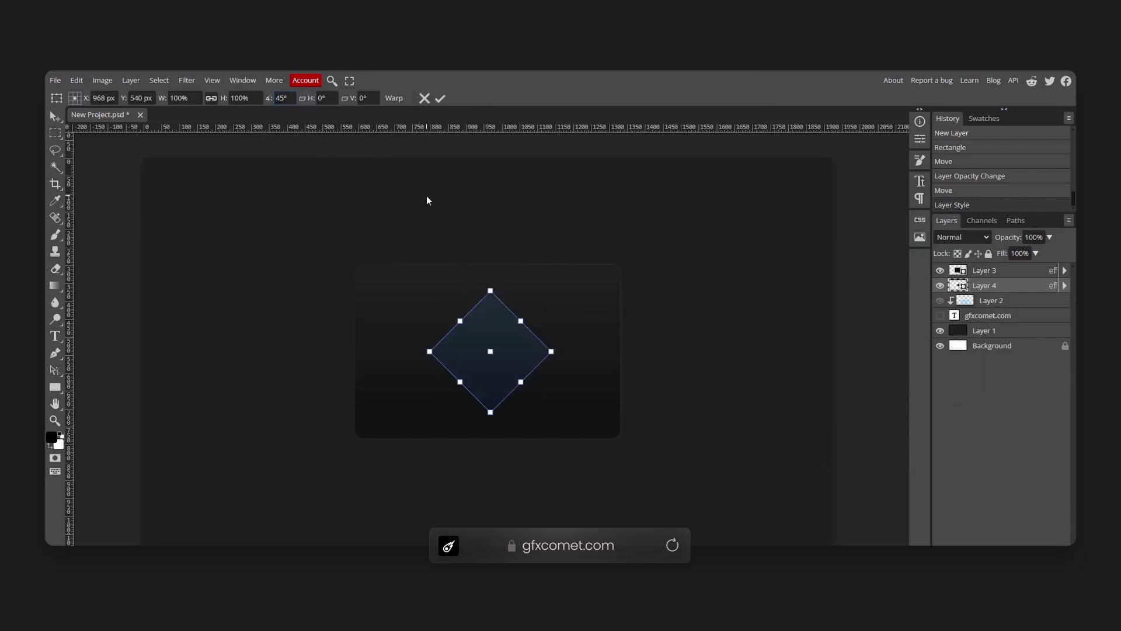
key("Return")
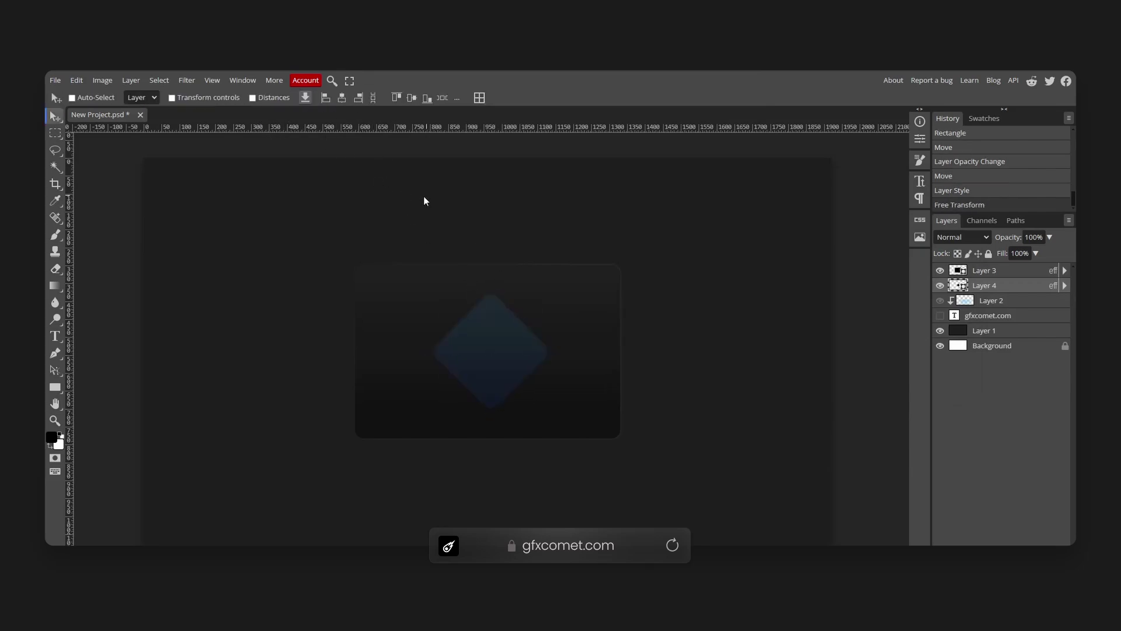
Step: Try to apply a filter to the rotated blue square on Layer 4
left_click(212, 80)
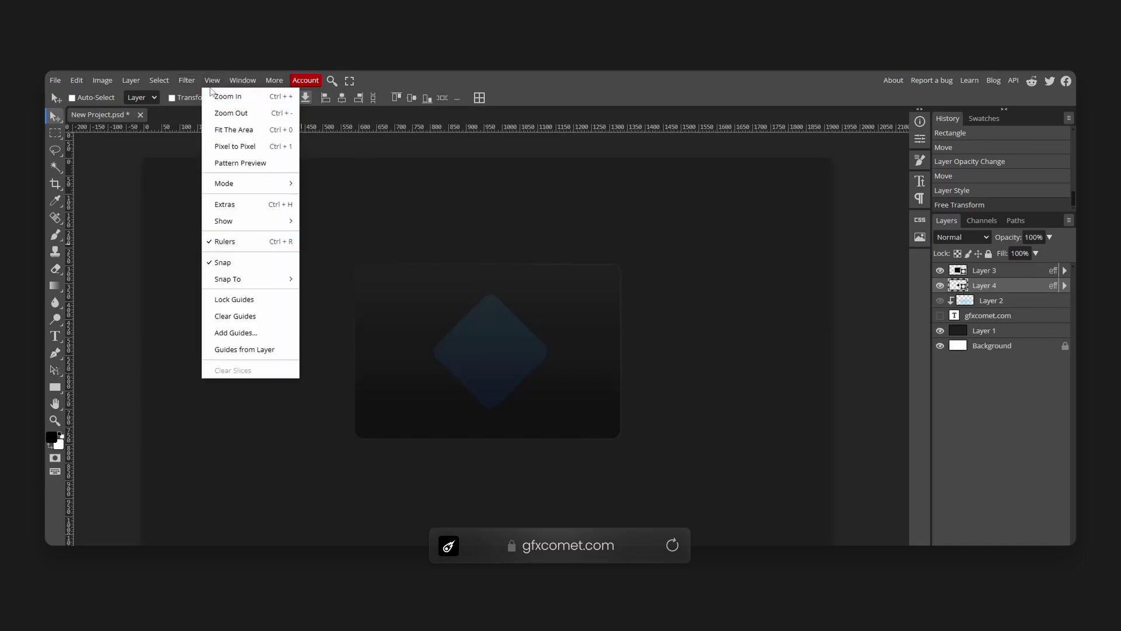
left_click(187, 80)
left_click(302, 286)
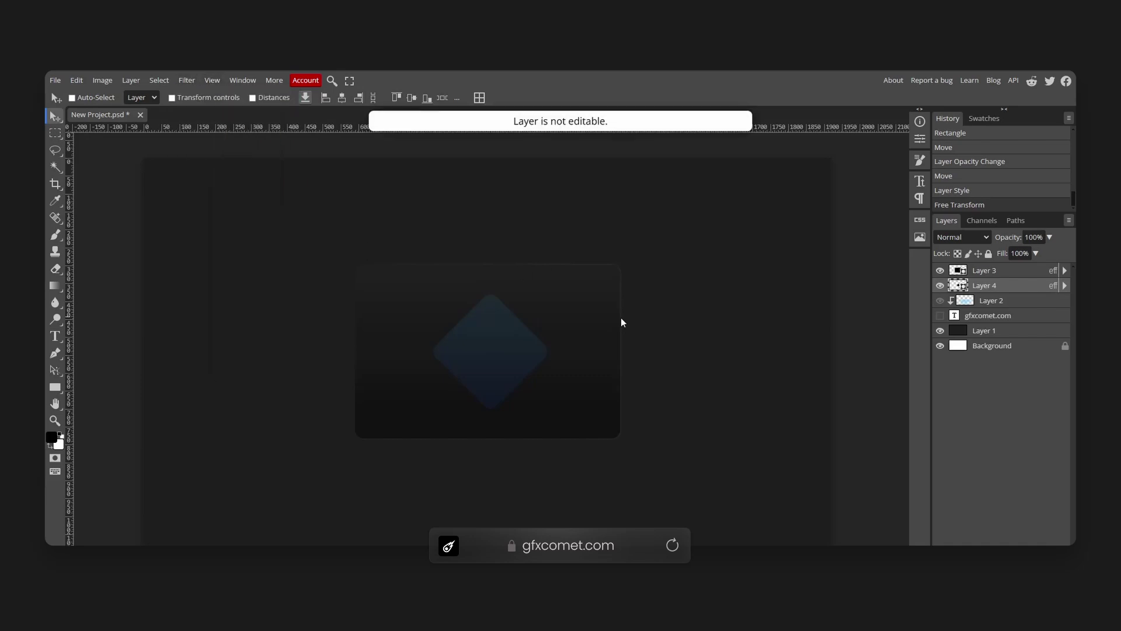
Step: Rasterize Layer 4 and soften the blue diamond with a Gaussian Blur
right_click(991, 283)
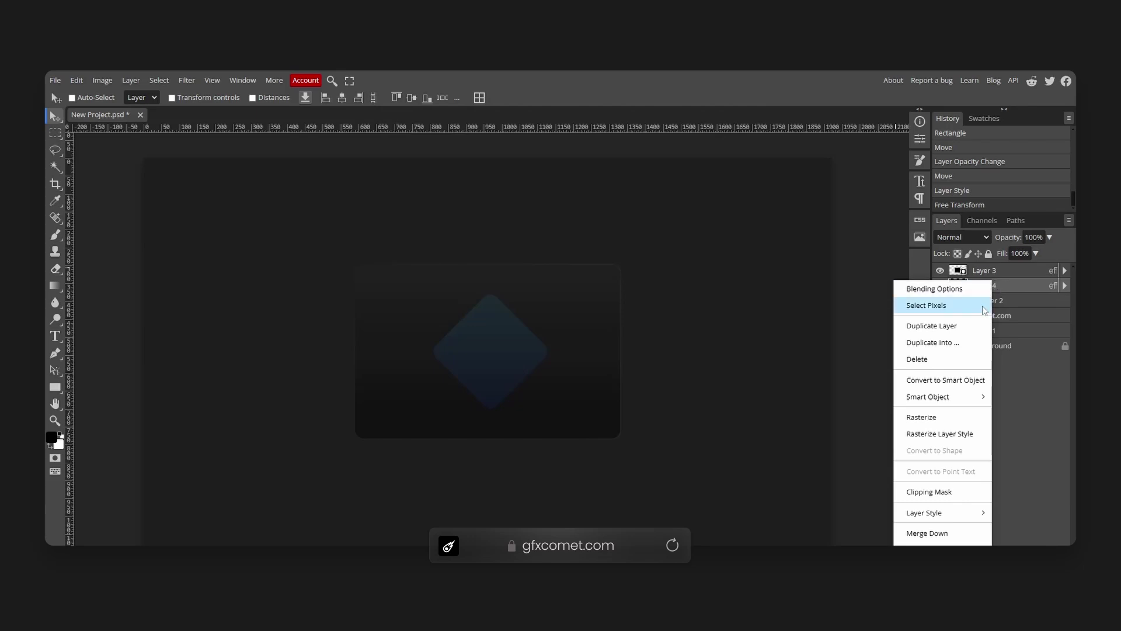
left_click(946, 419)
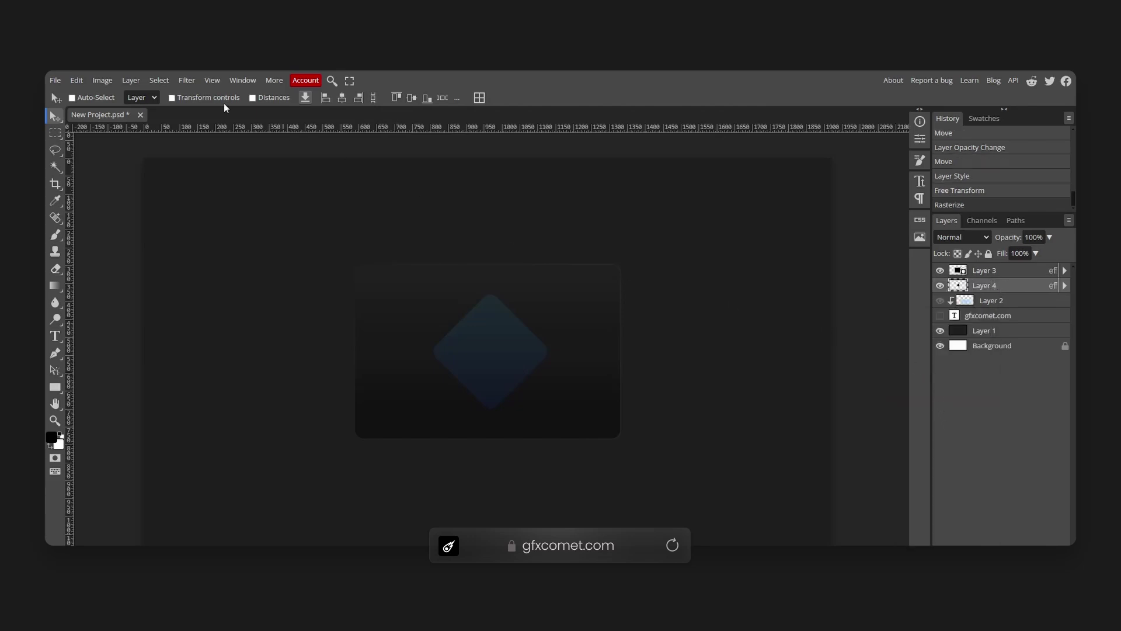
left_click(187, 80)
mouse_move(222, 221)
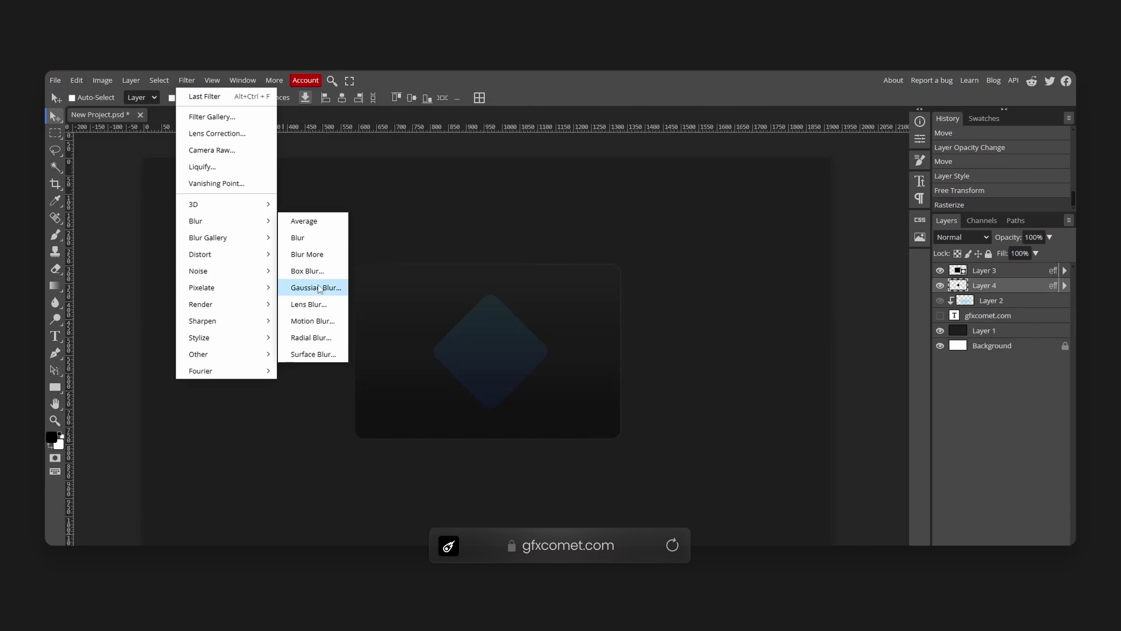
mouse_move(249, 242)
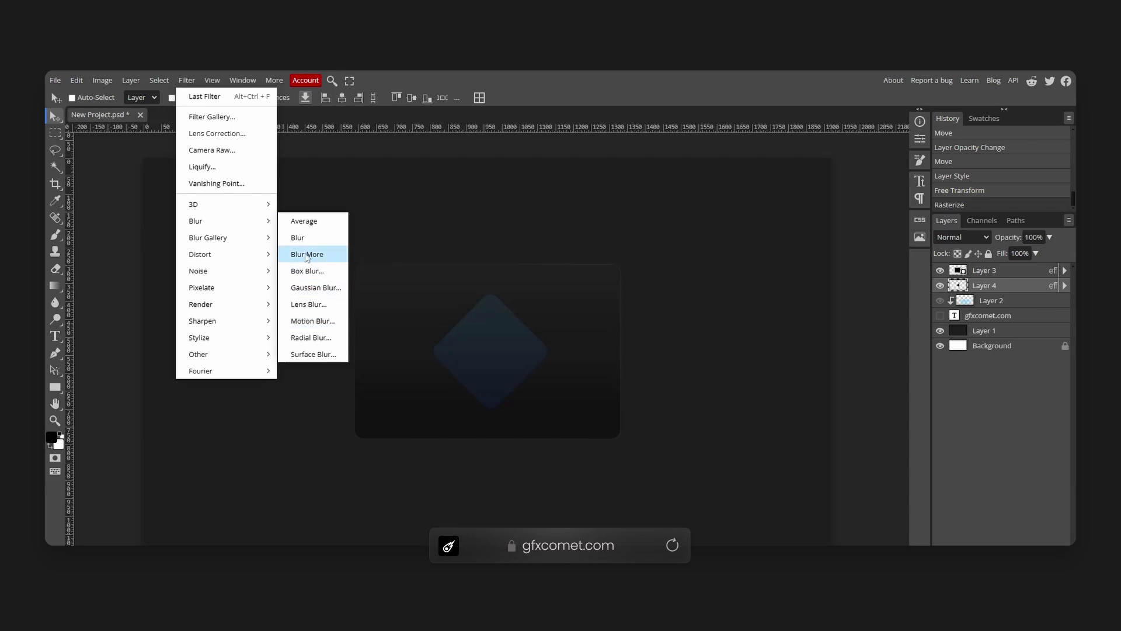
left_click(315, 287)
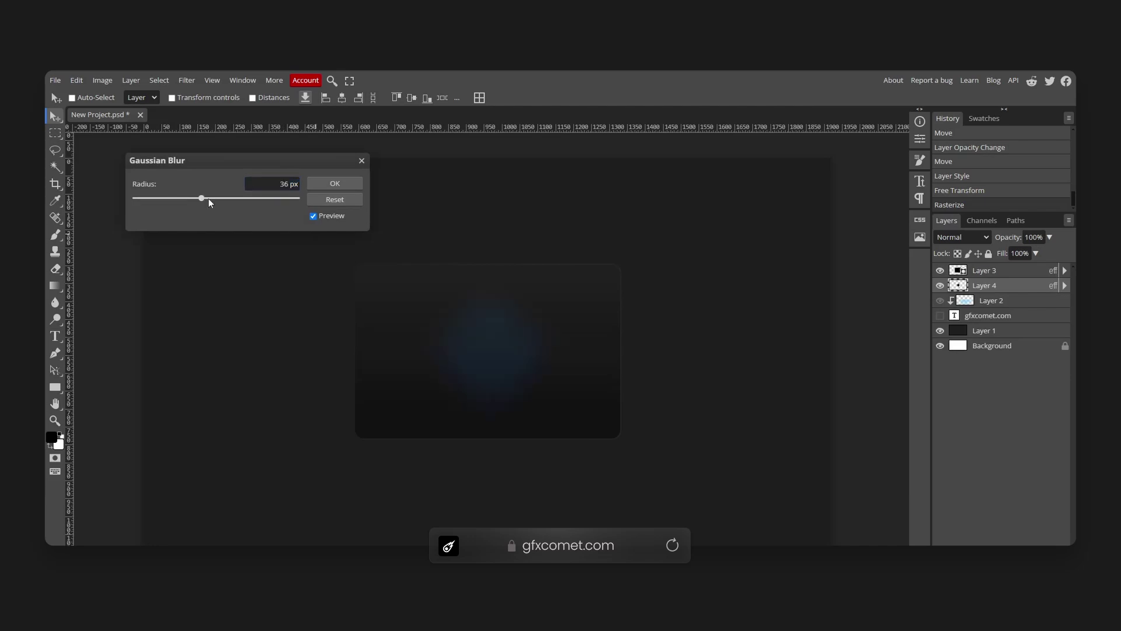
mouse_move(209, 199)
left_mouse_down()
mouse_move(194, 202)
mouse_move(219, 193)
left_mouse_up()
left_click(335, 183)
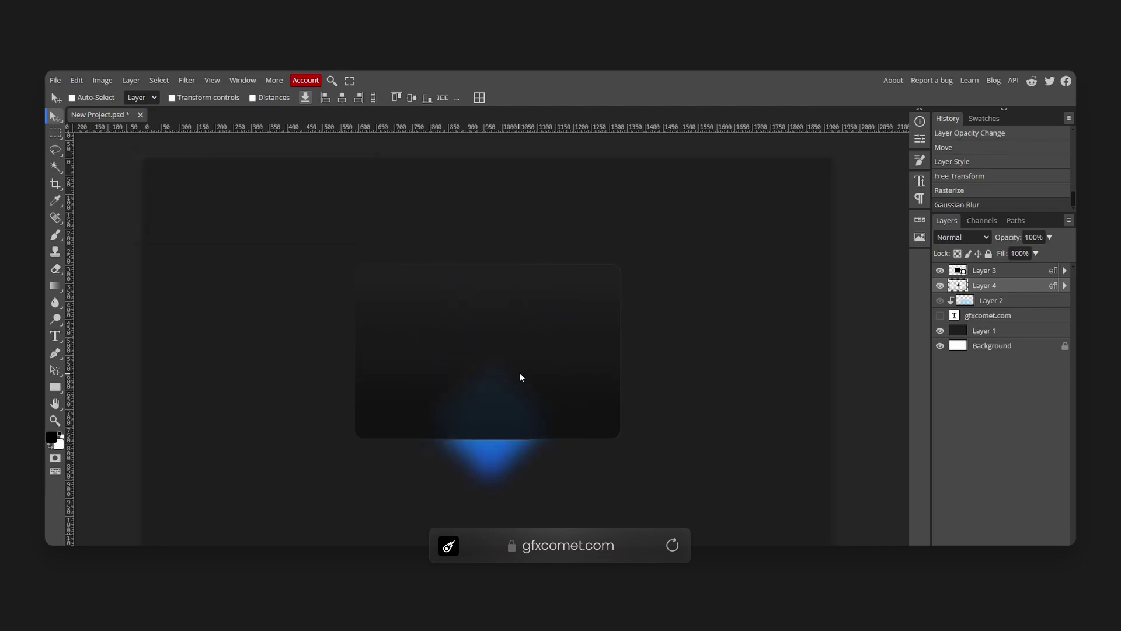
Step: Move the blurred blue diamond up behind the card's upper edge and fade it with a soft Eraser
mouse_move(523, 376)
left_mouse_down()
mouse_move(530, 240)
mouse_move(537, 254)
mouse_move(540, 240)
left_mouse_up()
key("e")
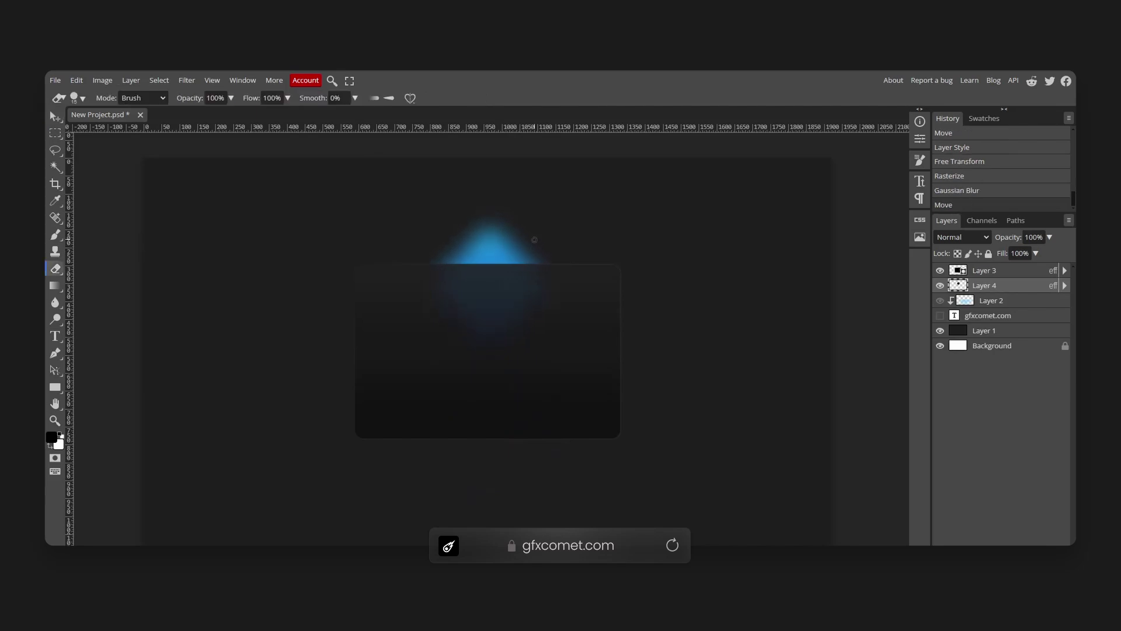
left_click(80, 98)
left_click_drag(215, 153, 138, 152)
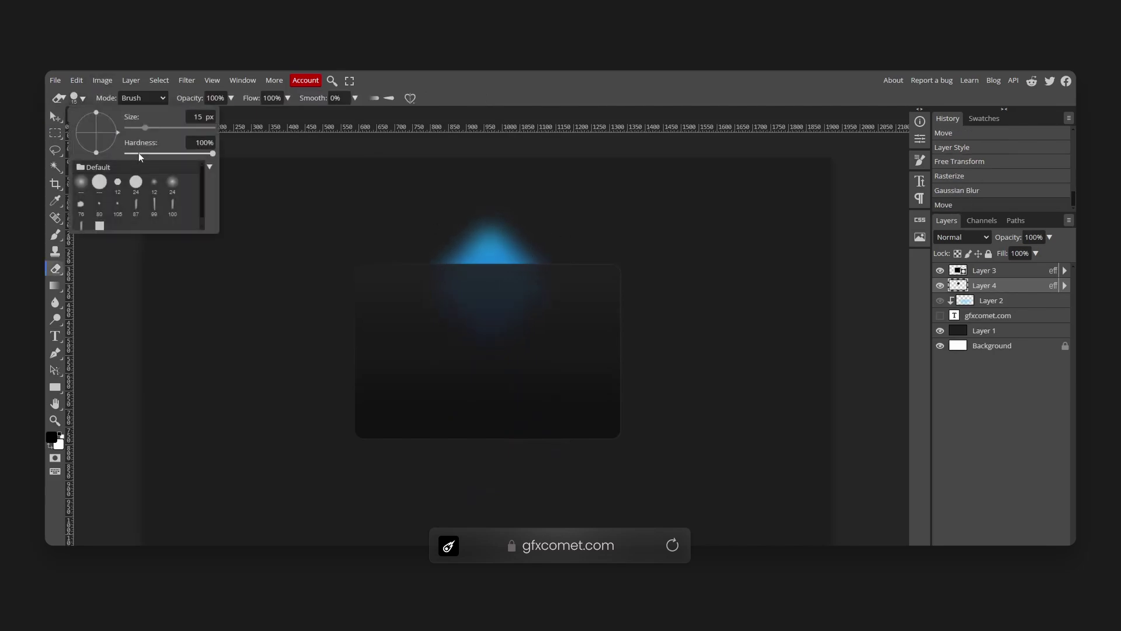
left_click_drag(193, 100, 177, 101)
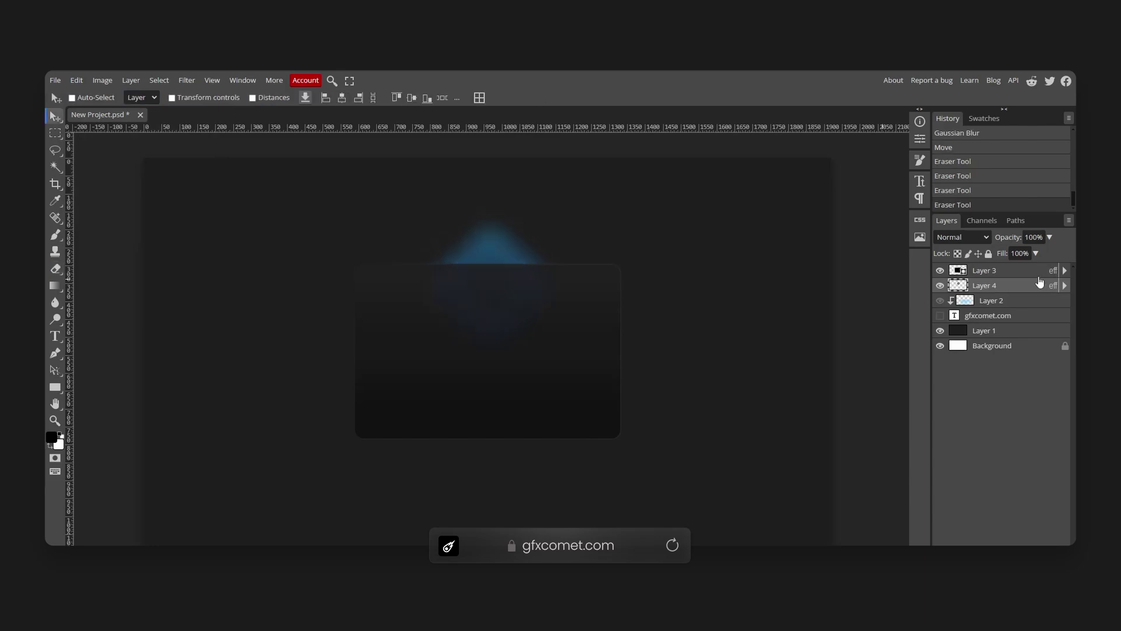
Step: Add a new layer above Layer 3 and draw a wide, flat, white-filled ellipse across the card
left_click(1033, 270)
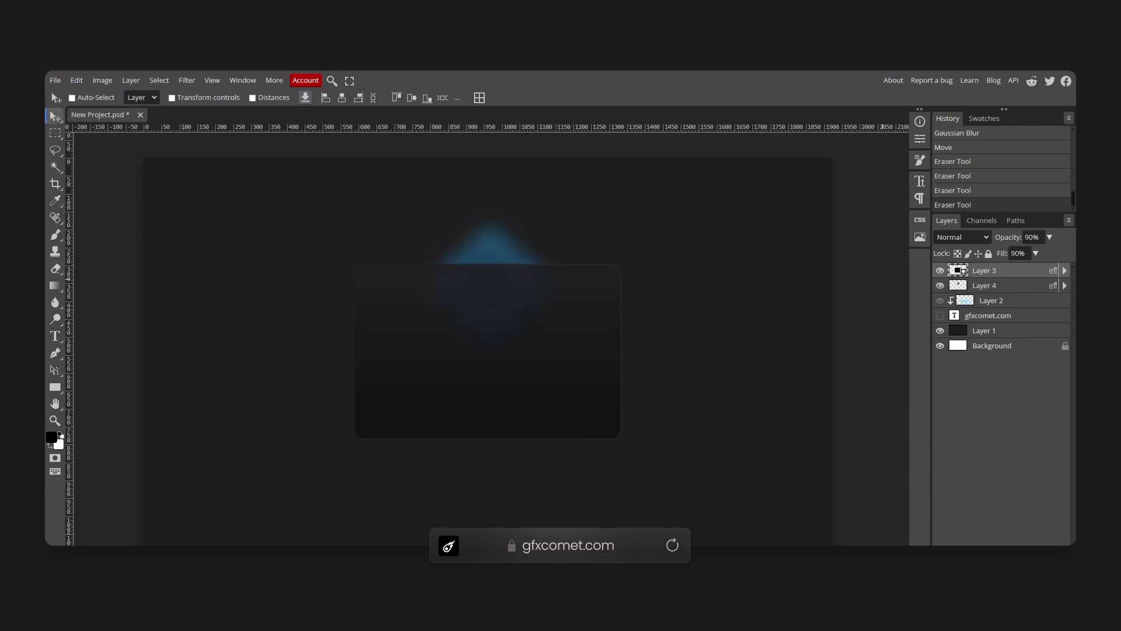
key("ctrl+shift+n")
right_click(50, 390)
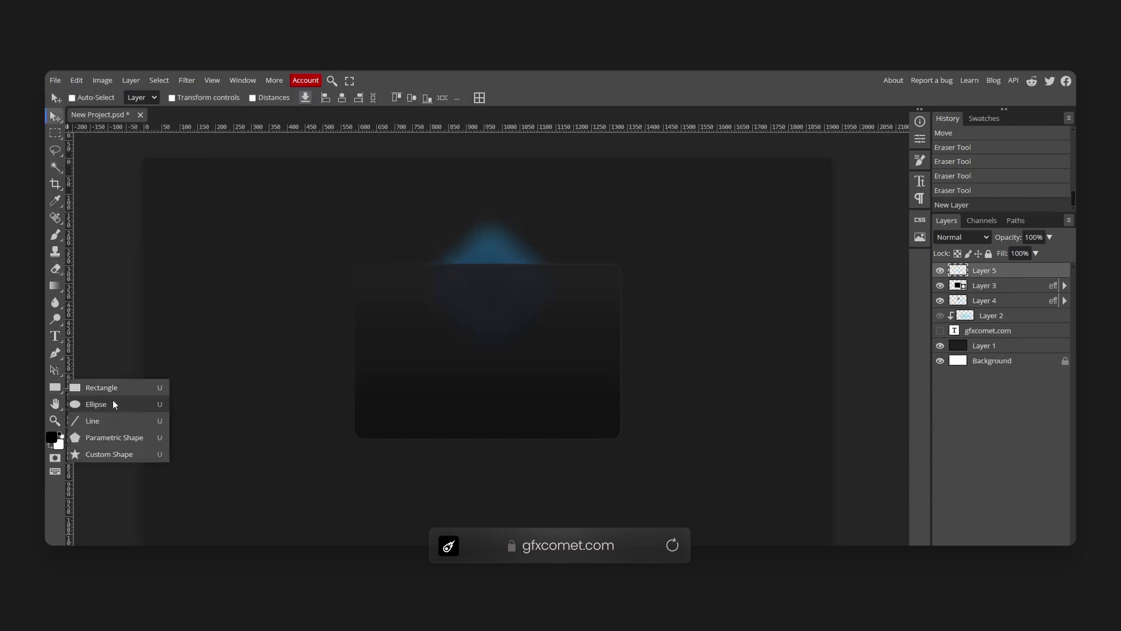
left_click(113, 400)
key("x")
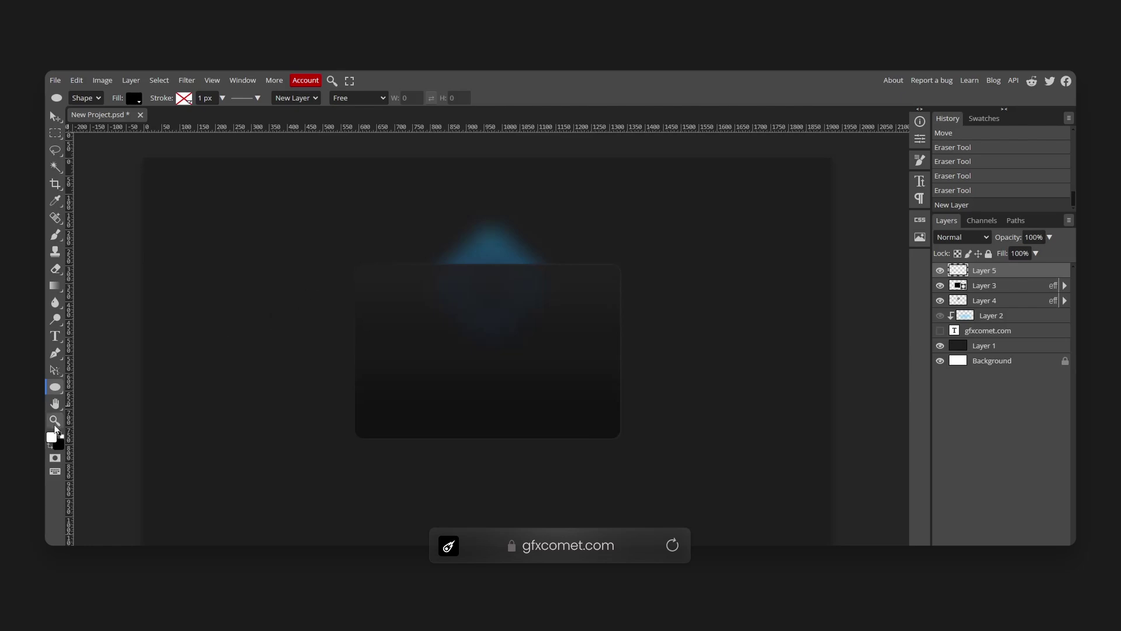
left_click(132, 102)
left_click(225, 157)
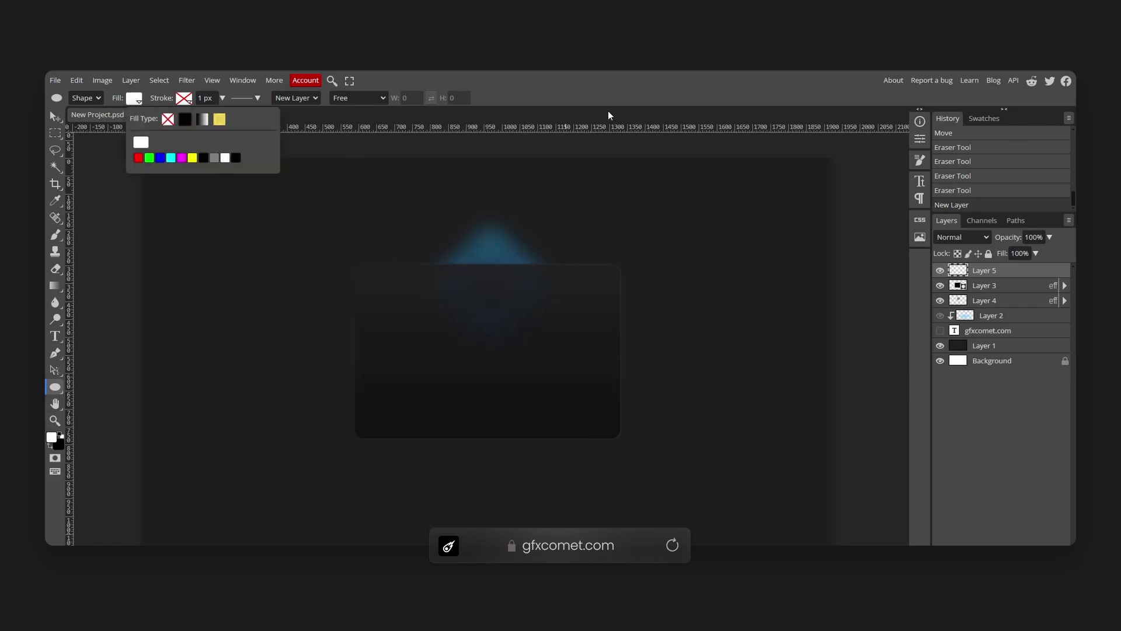
left_click_drag(309, 299, 661, 372)
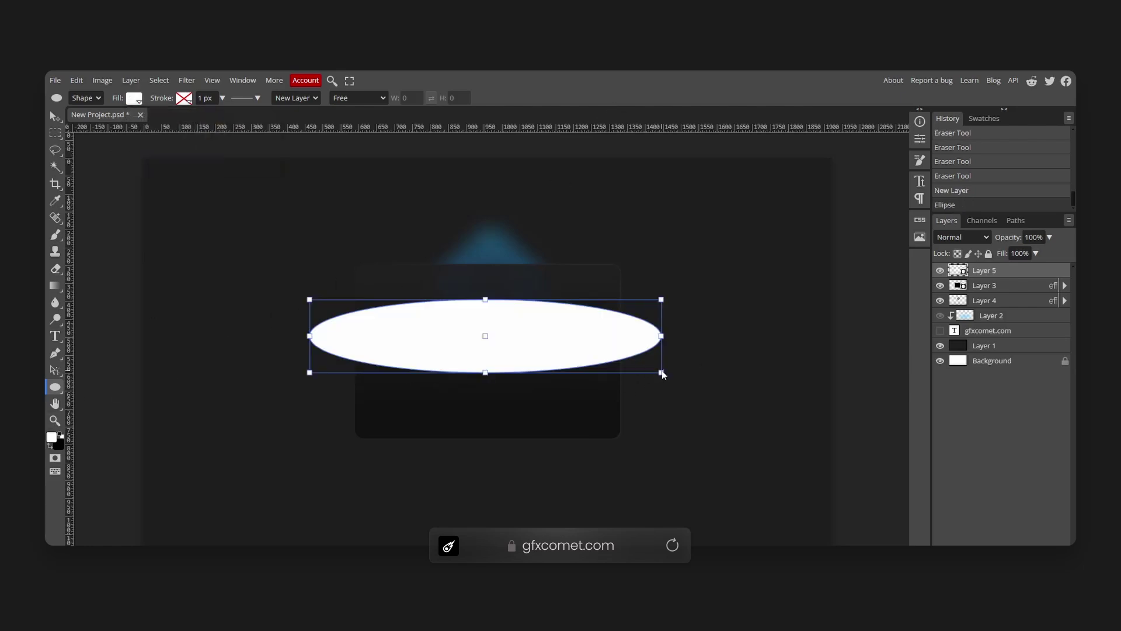
Step: Rotate the white ellipse by about -40° with Free Transform and move it toward the canvas's upper edge
key("v")
key("ctrl+t")
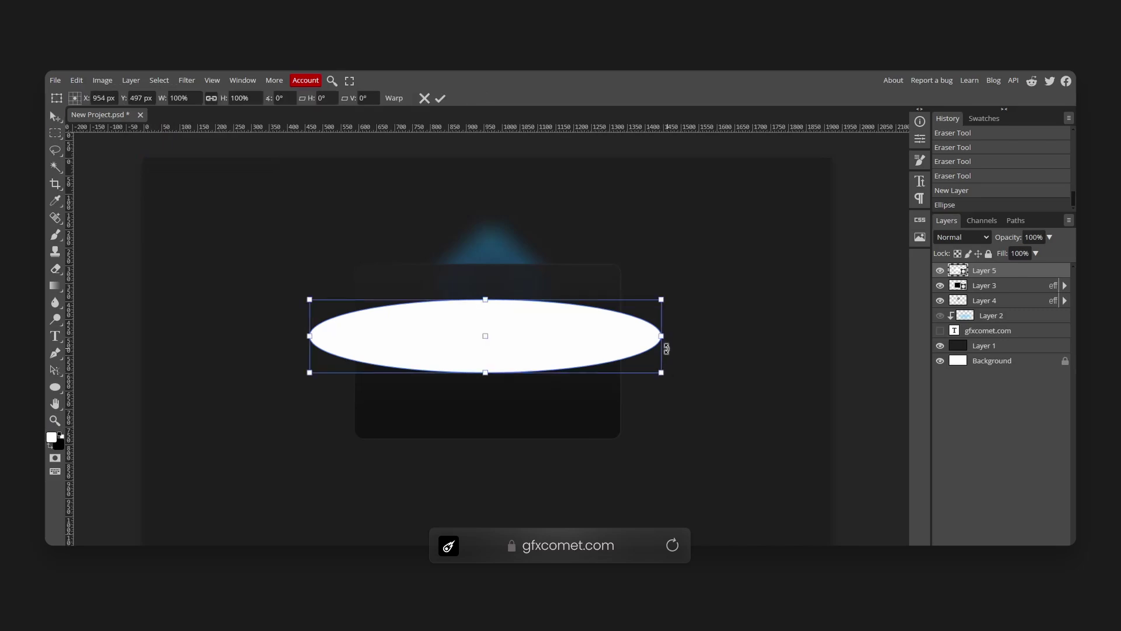
left_click_drag(590, 251, 549, 205)
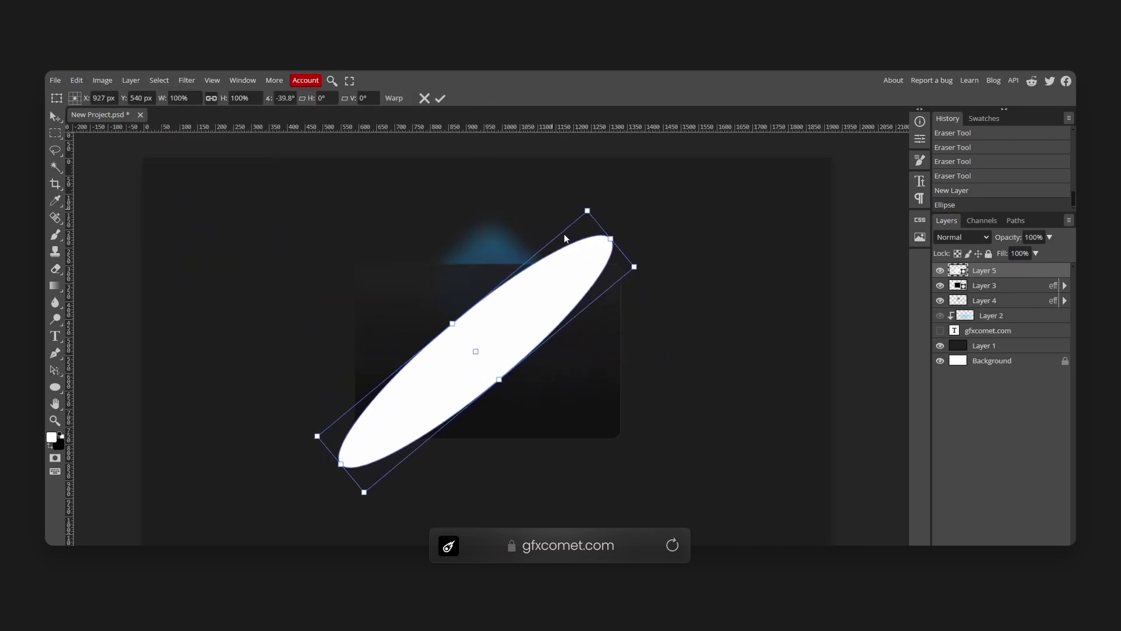
key("Return")
left_click_drag(589, 274, 651, 170)
Step: Duplicate the tilted ellipse, shift the copy sideways and rotate it to a slightly steeper angle
key("ctrl+j")
key("shift+Right")
key("ctrl+t")
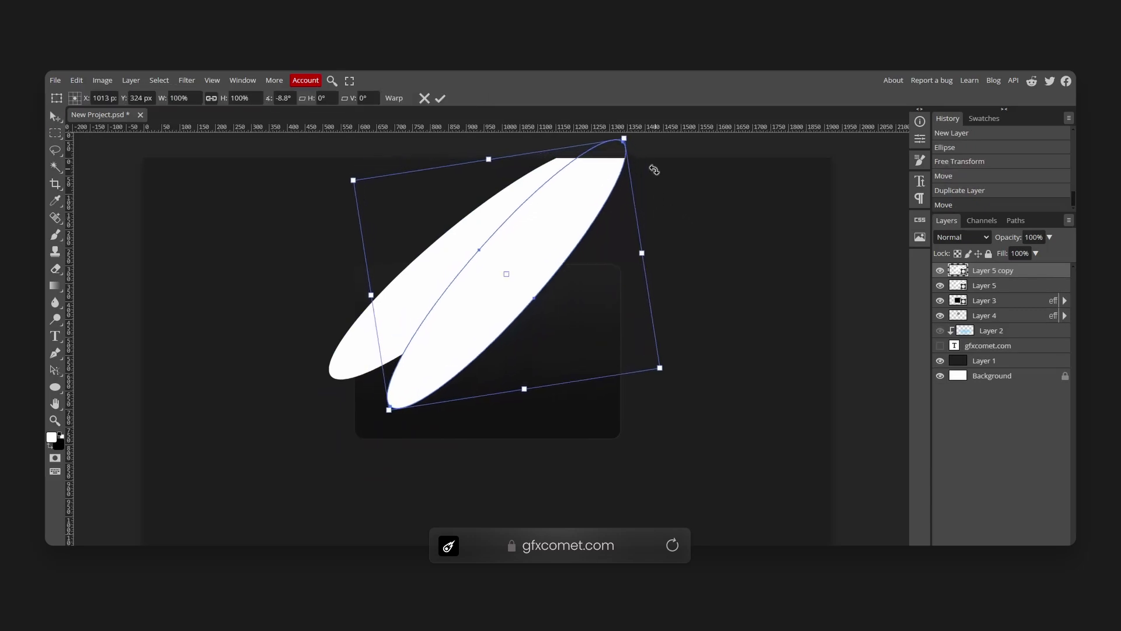
key("Return")
Step: Make a second ellipse copy, offset it to the right of the first copy and adjust its rotation
left_click_drag(576, 220, 630, 240)
key("ctrl+j")
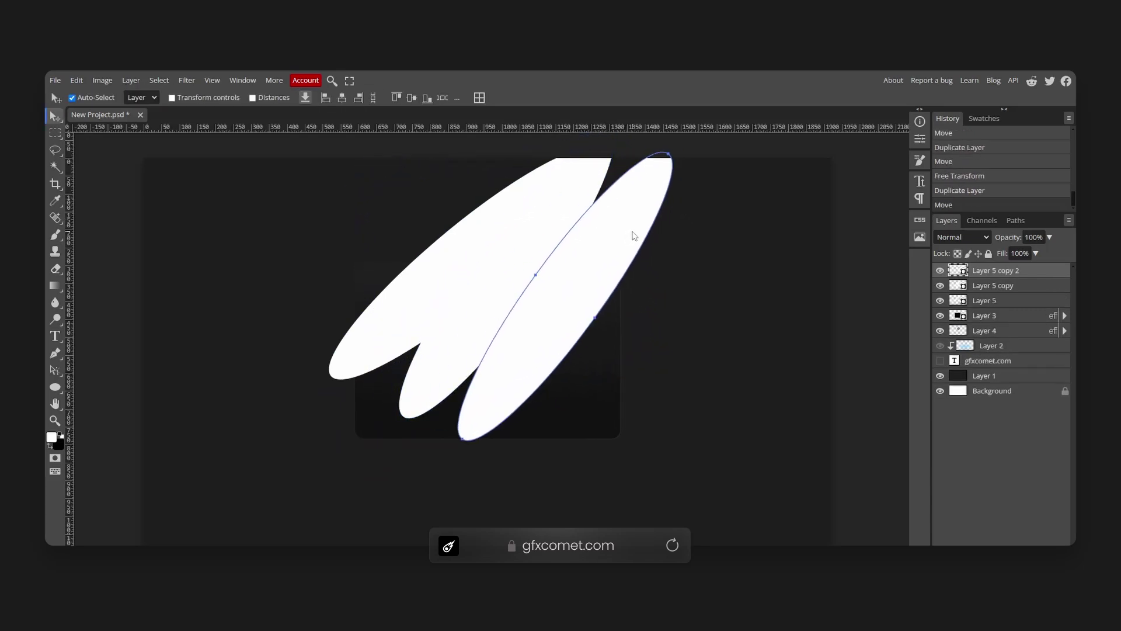
key("ctrl+t")
left_click_drag(693, 200, 630, 234)
key("Return")
Step: Group and merge the three white ellipse layers into one layer and rasterize it
left_click(984, 300, "shift")
key("ctrl+g")
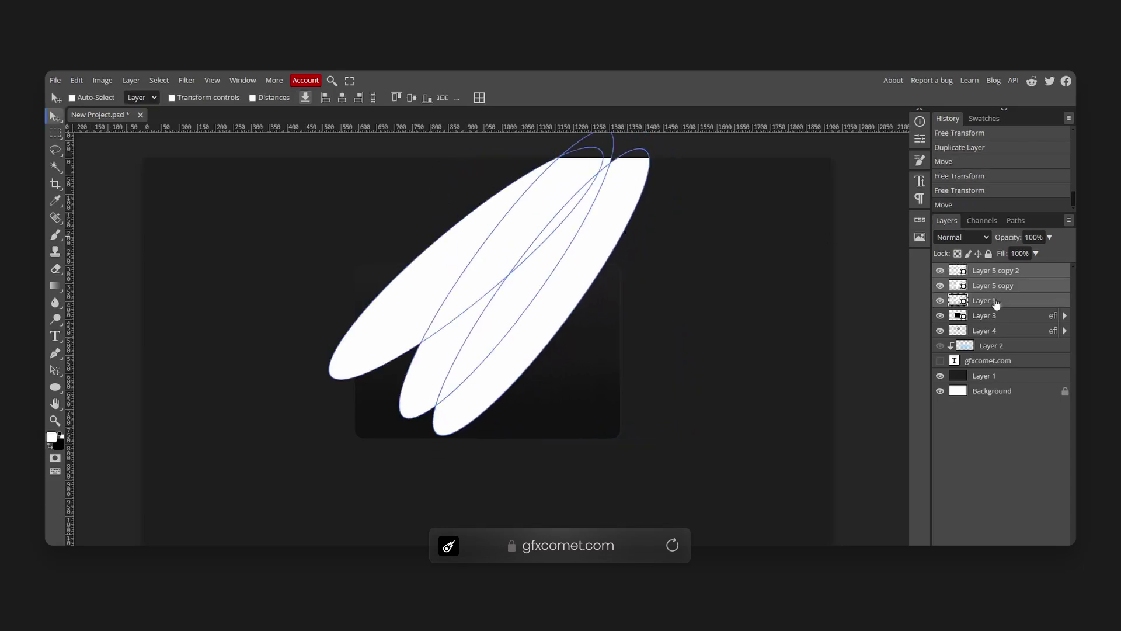
key("ctrl+e")
key("ctrl+e")
left_click(938, 287)
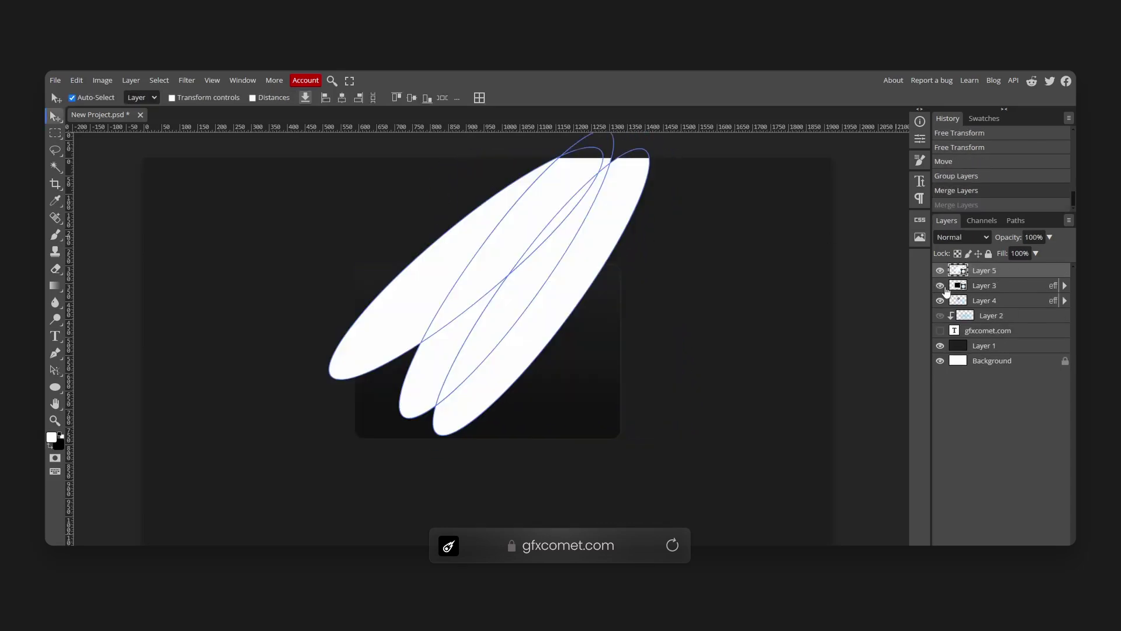
key("ctrl+z")
key("ctrl+shift+z")
right_click(976, 269)
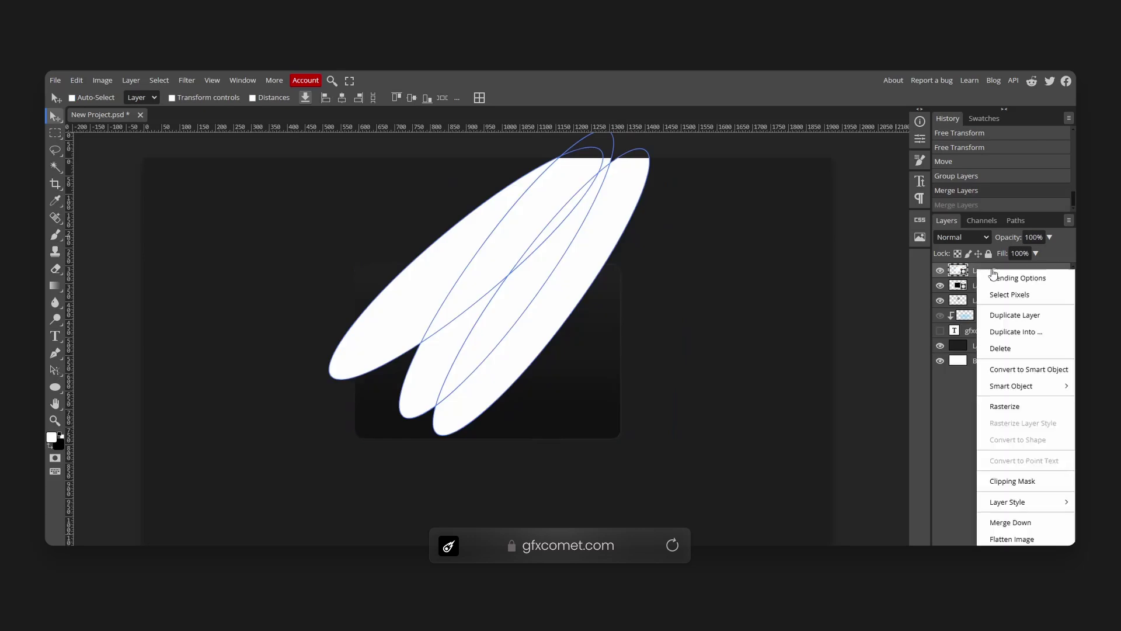
left_click(1004, 404)
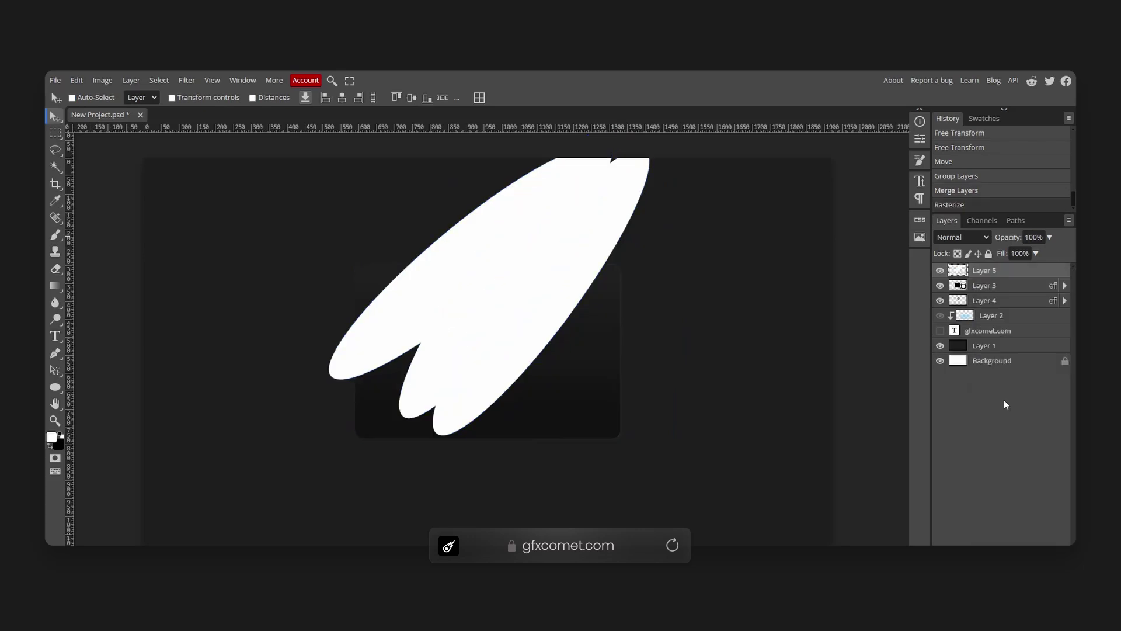
Step: Start a Motion Blur on the merged white shape of Layer 5 with an angle of -132°
left_click(191, 84)
mouse_move(269, 222)
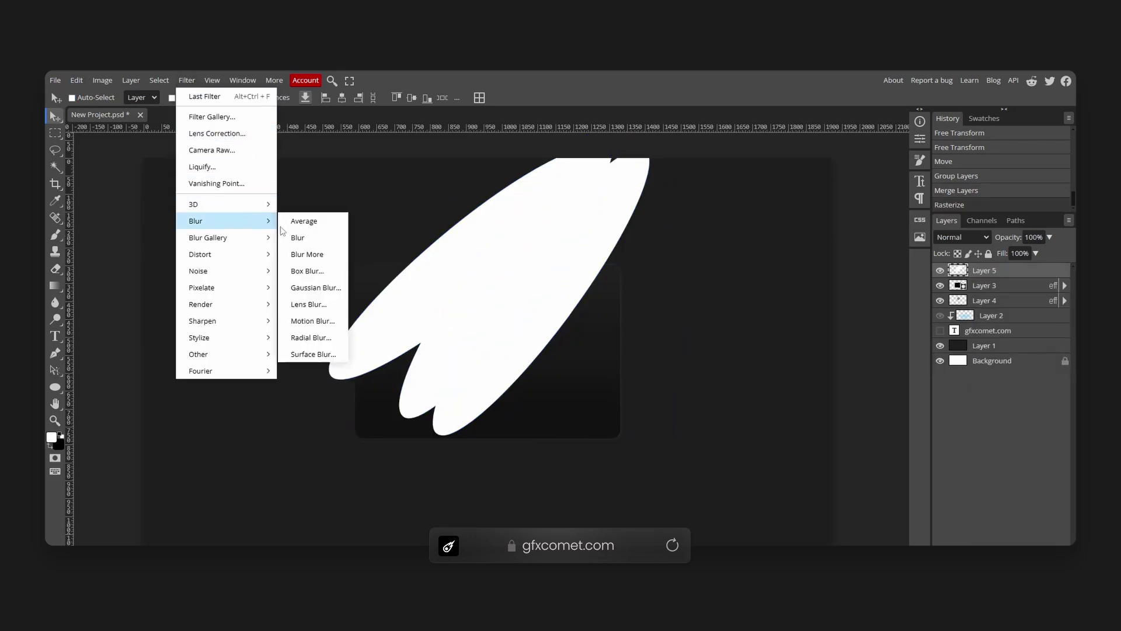
left_click(313, 321)
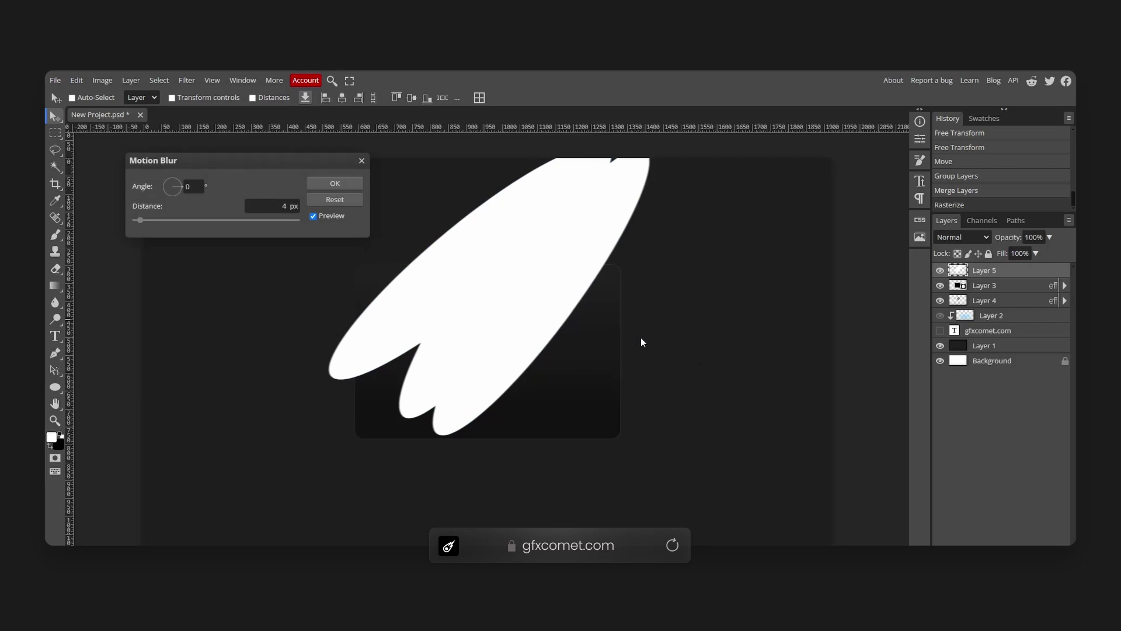
left_click_drag(238, 163, 842, 216)
left_click(770, 246)
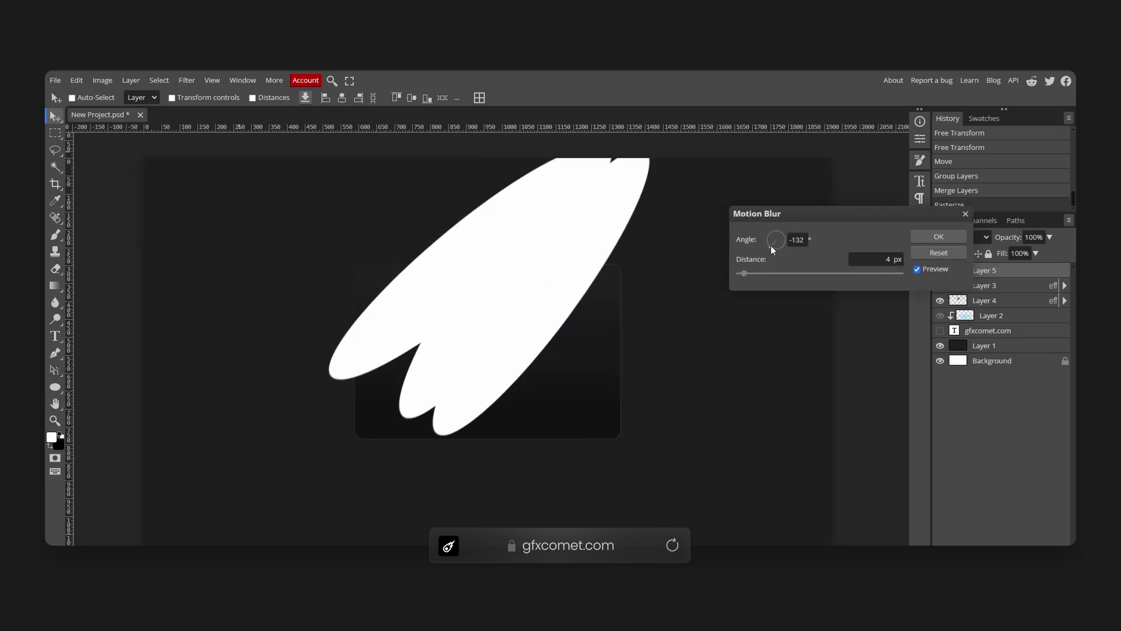
Step: Set the motion blur distance to 1000 px and fine-tune its angle along the white streaks
left_click_drag(744, 273, 833, 275)
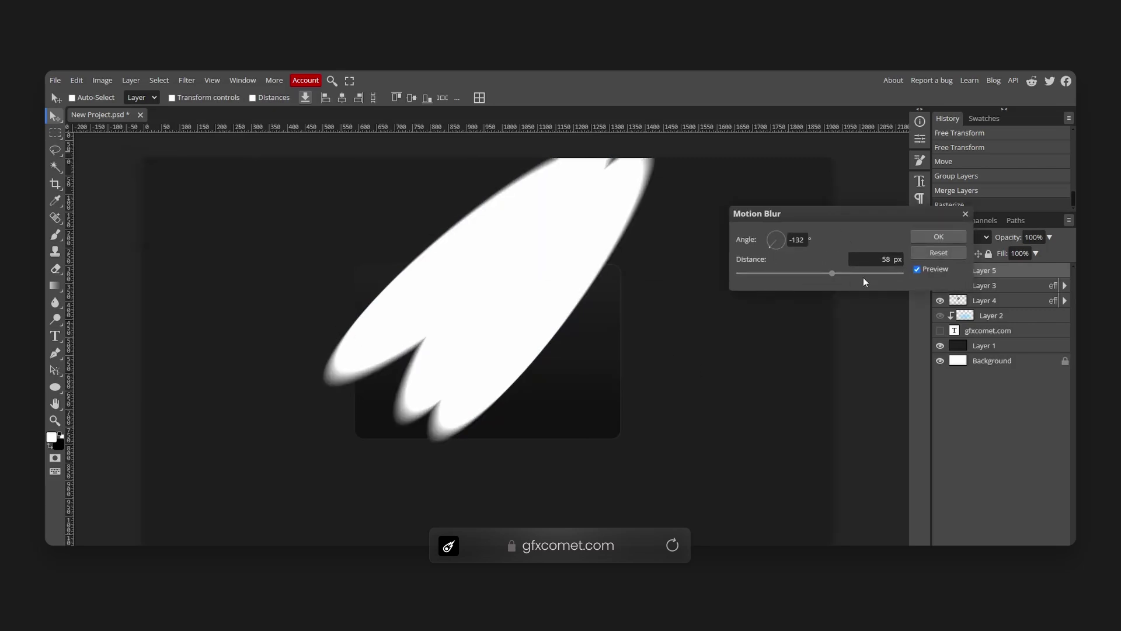
scroll(863, 278, "up", 5)
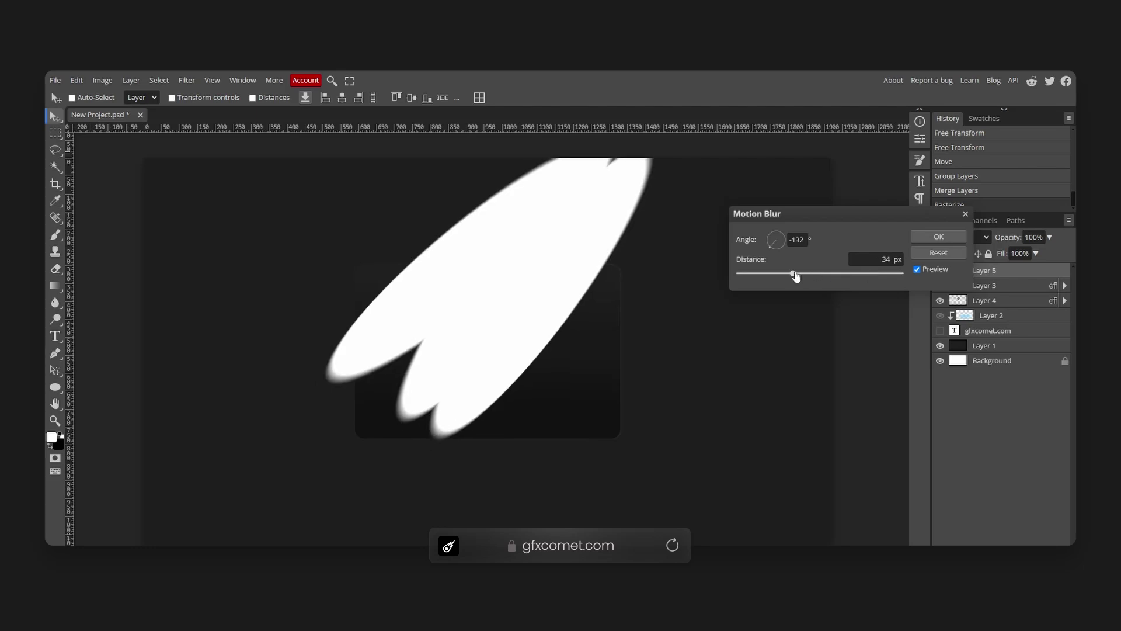
left_click_drag(870, 260, 909, 255)
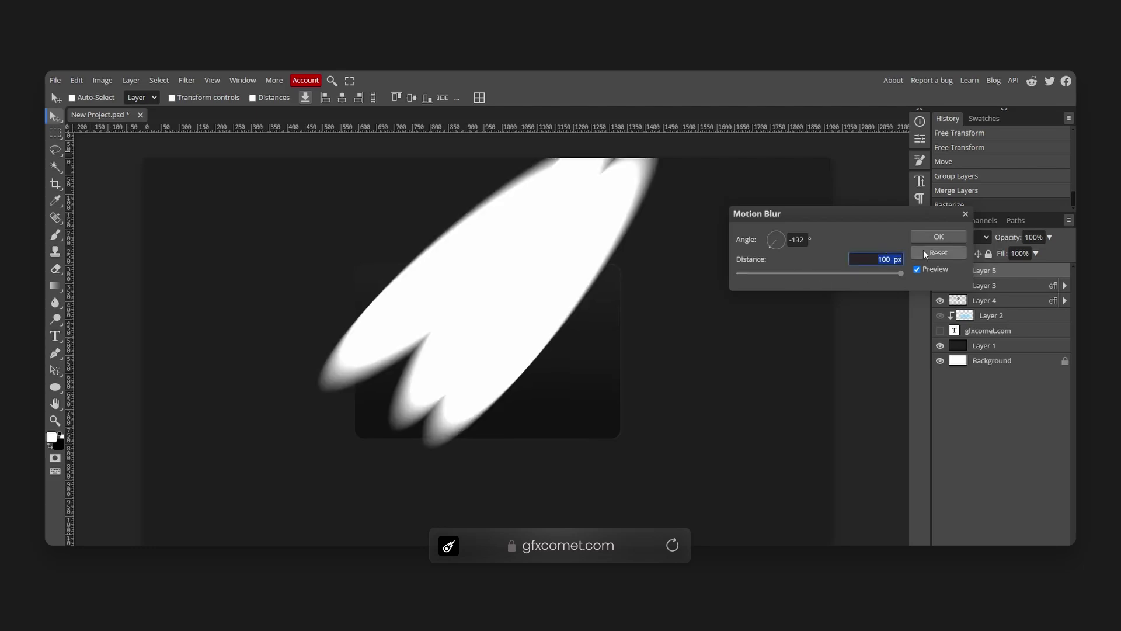
type("300")
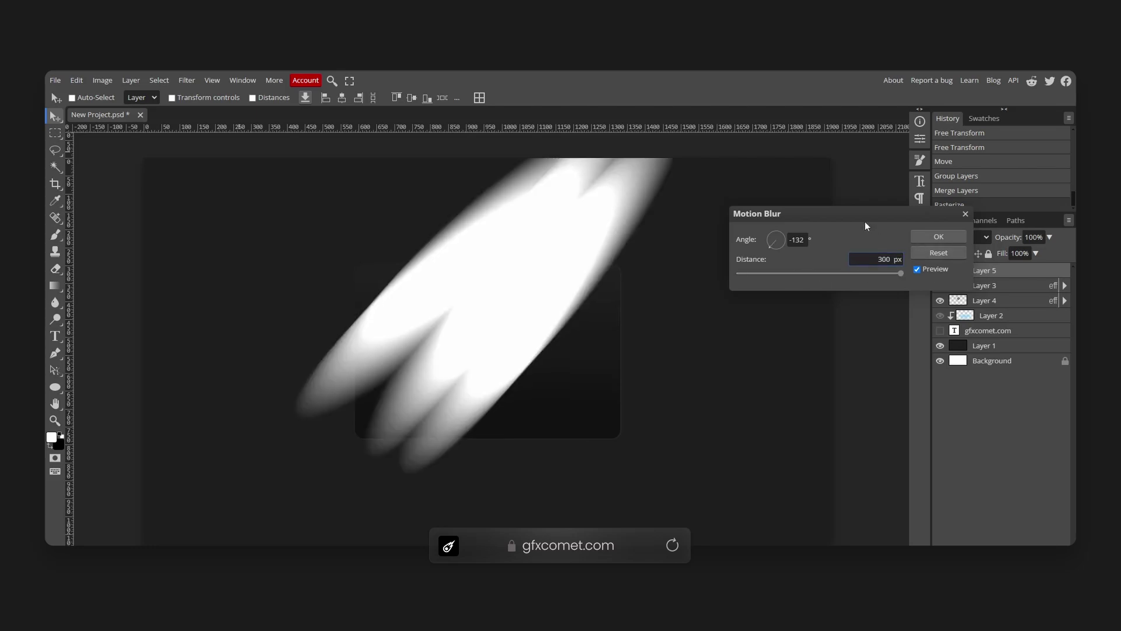
double_click(885, 258)
type("1000")
key("Return")
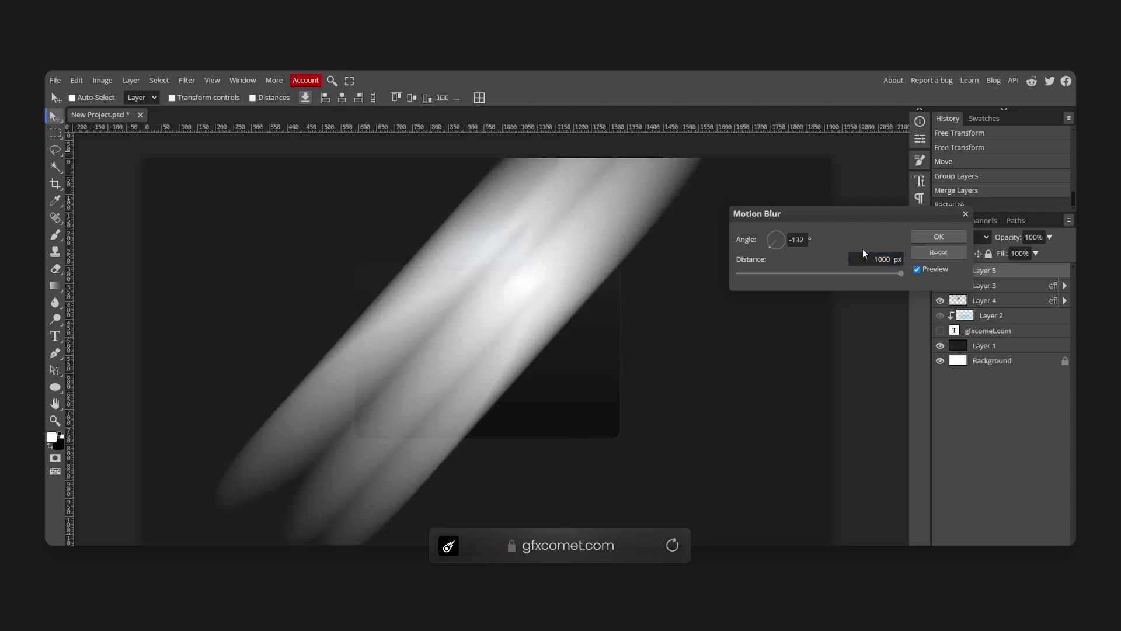
left_click_drag(782, 245, 773, 244)
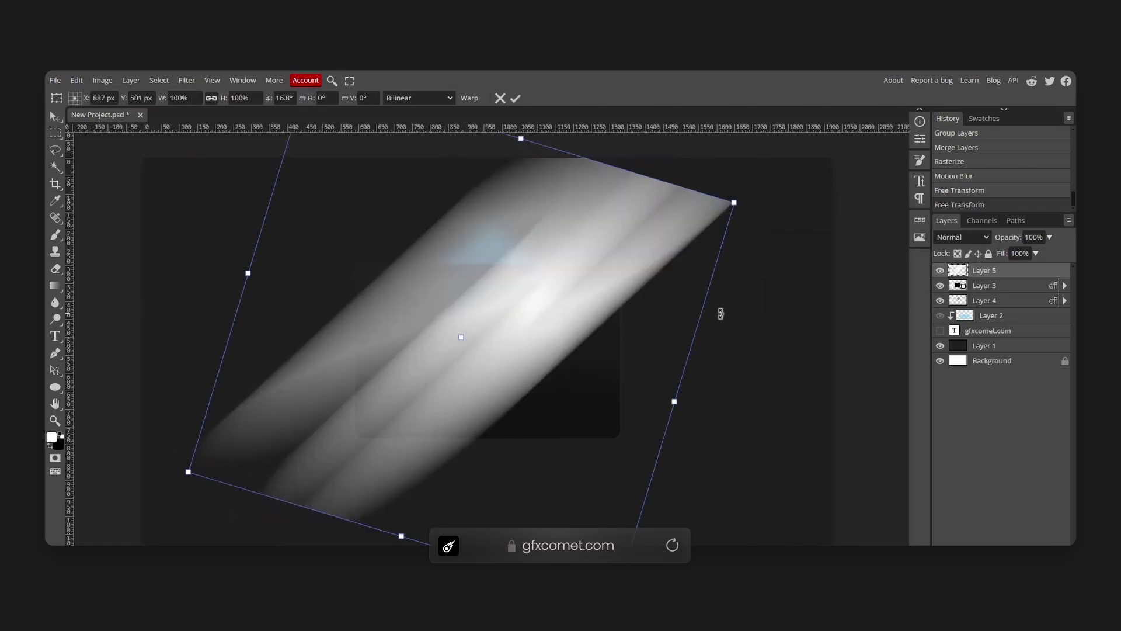
Step: Adjust the rotation of the motion-blurred streaks on Layer 5 with Free Transform
left_click_drag(721, 313, 732, 287)
mouse_move(721, 175)
left_mouse_down()
mouse_move(775, 158)
mouse_move(780, 144)
mouse_move(725, 175)
left_mouse_up()
key("Return")
Step: Apply a Gaussian Blur with a 17 px radius to the white streaks on Layer 5
left_click(187, 80)
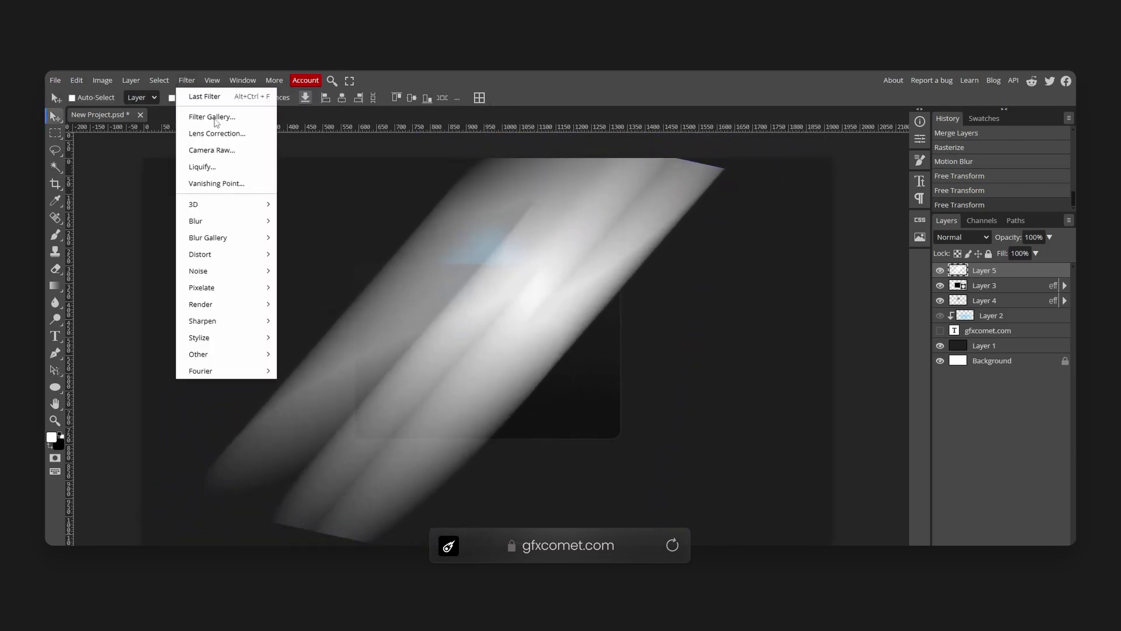
mouse_move(252, 220)
left_click(318, 290)
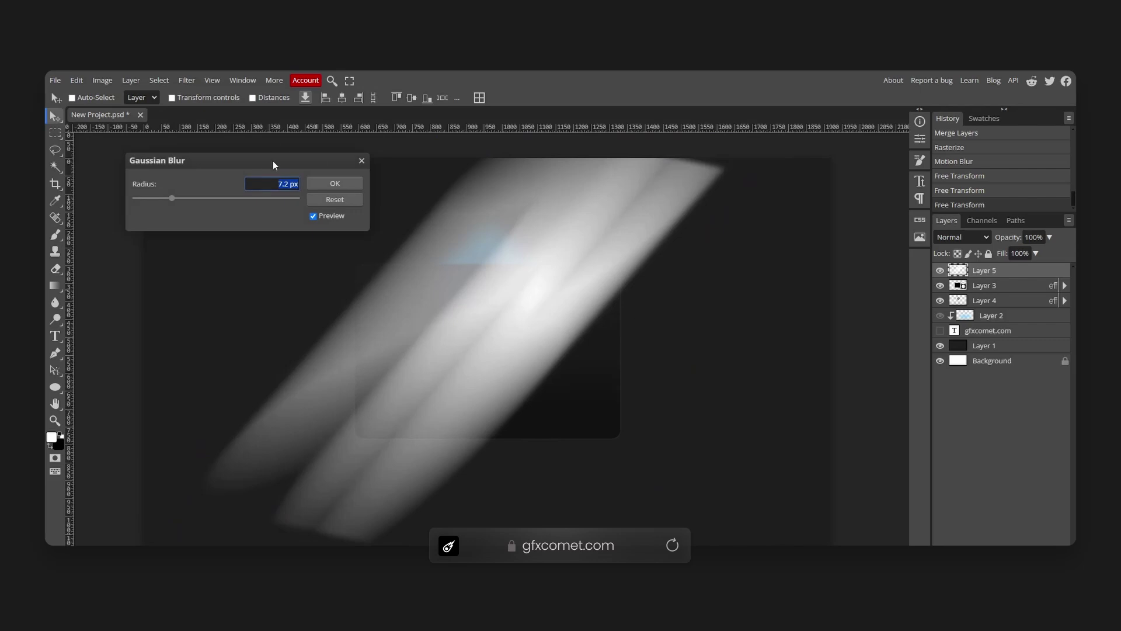
left_click_drag(272, 160, 783, 273)
left_click_drag(682, 311, 696, 312)
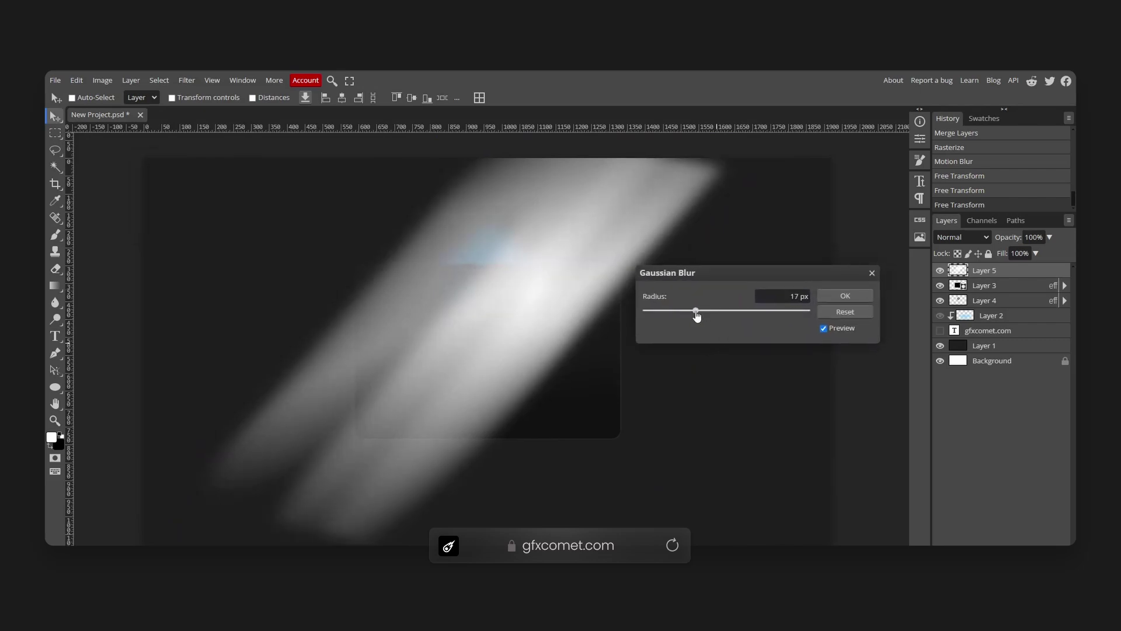
left_click(834, 294)
Step: Erase the lower ends of the blurred streaks on Layer 5 with the Eraser tool
key("e")
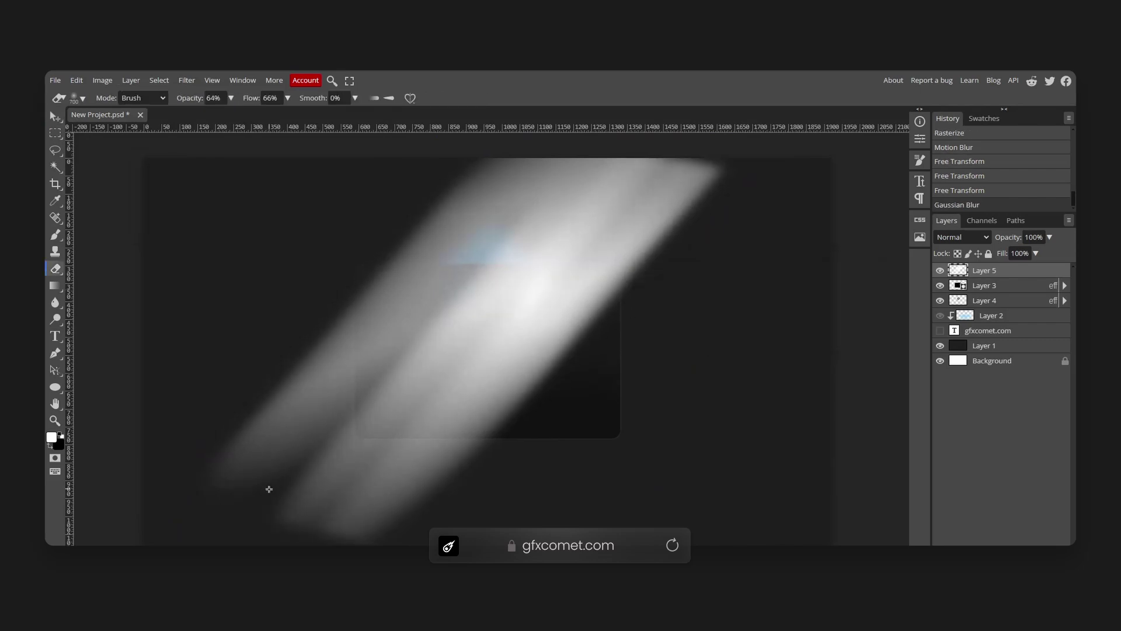
mouse_move(265, 496)
left_mouse_down()
mouse_move(320, 545)
mouse_move(340, 532)
mouse_move(403, 536)
mouse_move(313, 536)
mouse_move(246, 507)
mouse_move(325, 501)
left_mouse_up()
key("v")
Step: Try the Overlay blend mode on the Layer 5 streaks and restore Normal
left_click(962, 236)
left_click(948, 457)
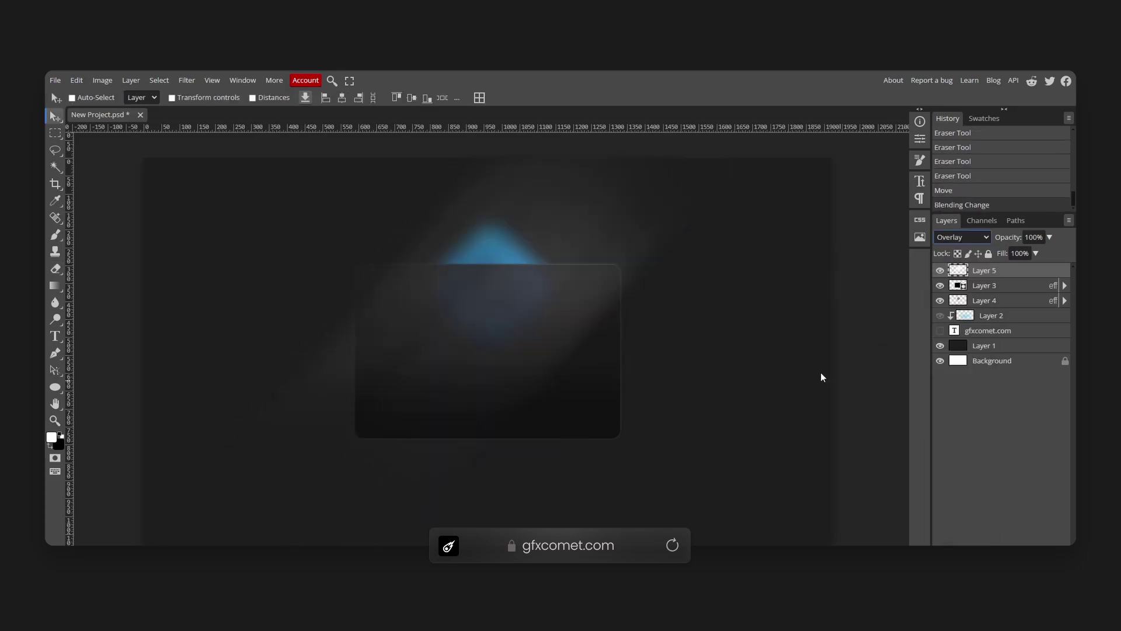
left_click(689, 323)
left_click(961, 237)
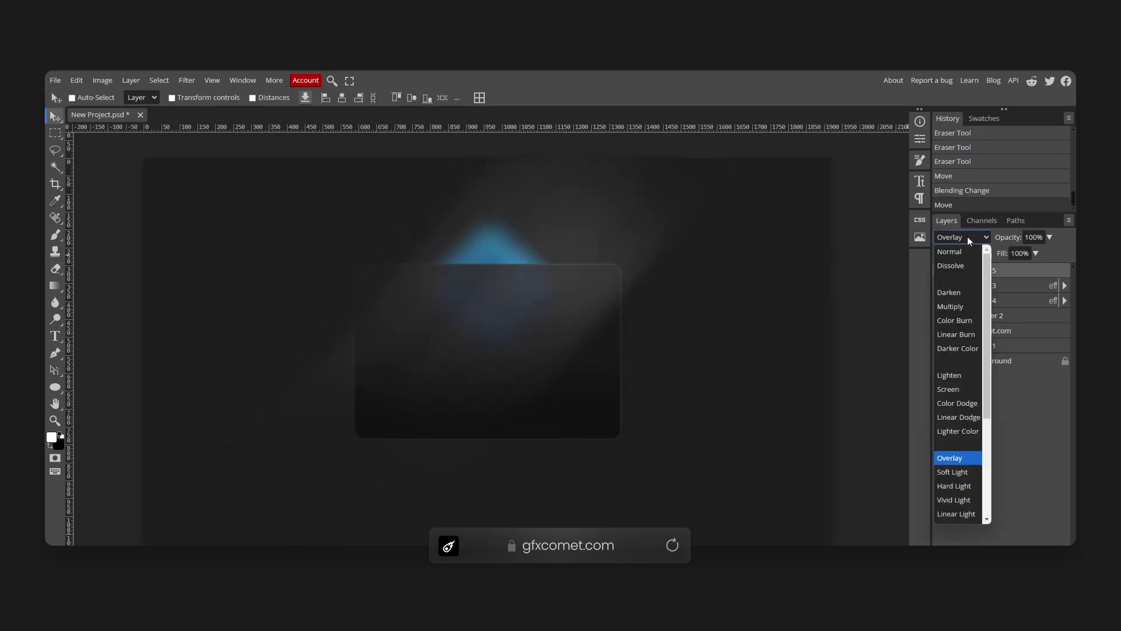
left_click(949, 248)
Step: Fade the Layer 5 streaks to 15% opacity and shift them toward the canvas's upper right, undoing the last eraser stroke
left_click_drag(586, 255, 654, 230)
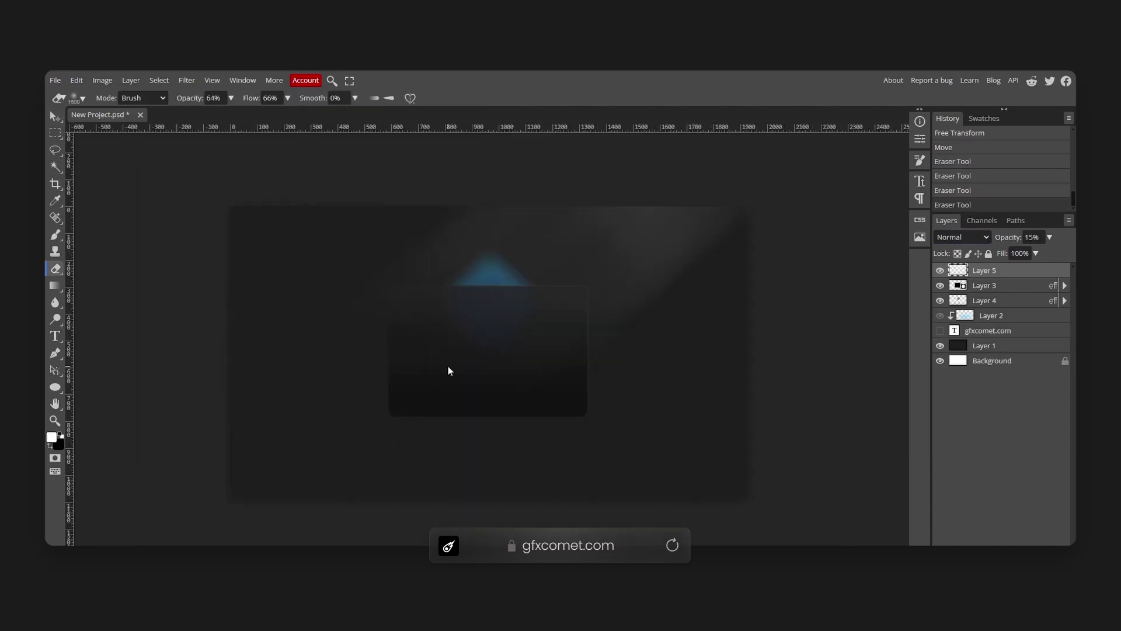
key("ctrl+z")
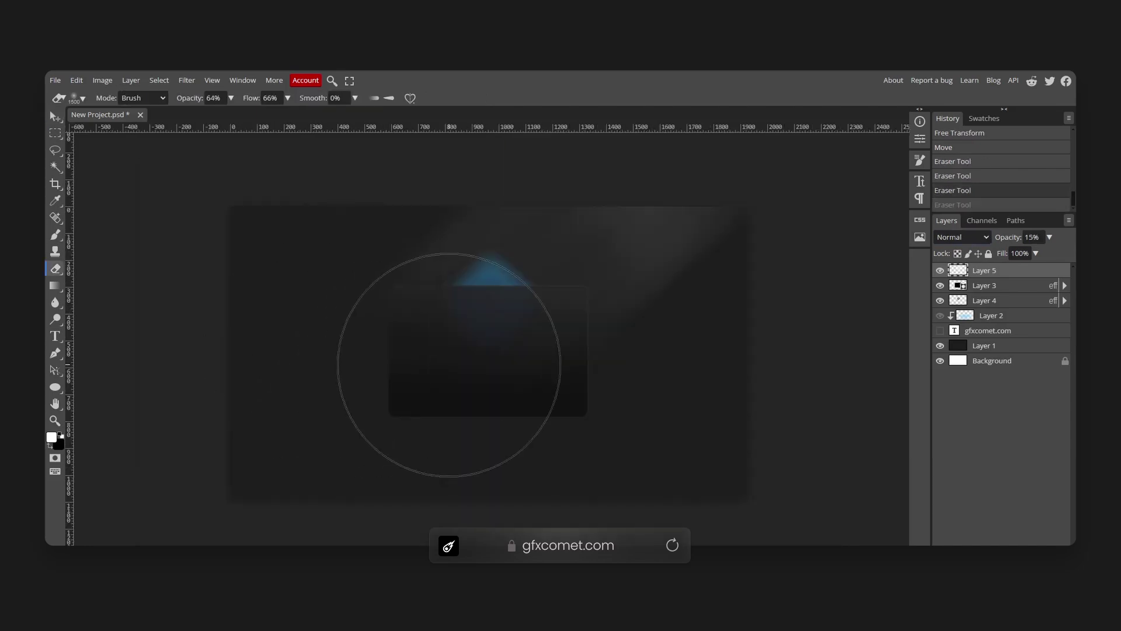
left_click_drag(567, 306, 580, 282)
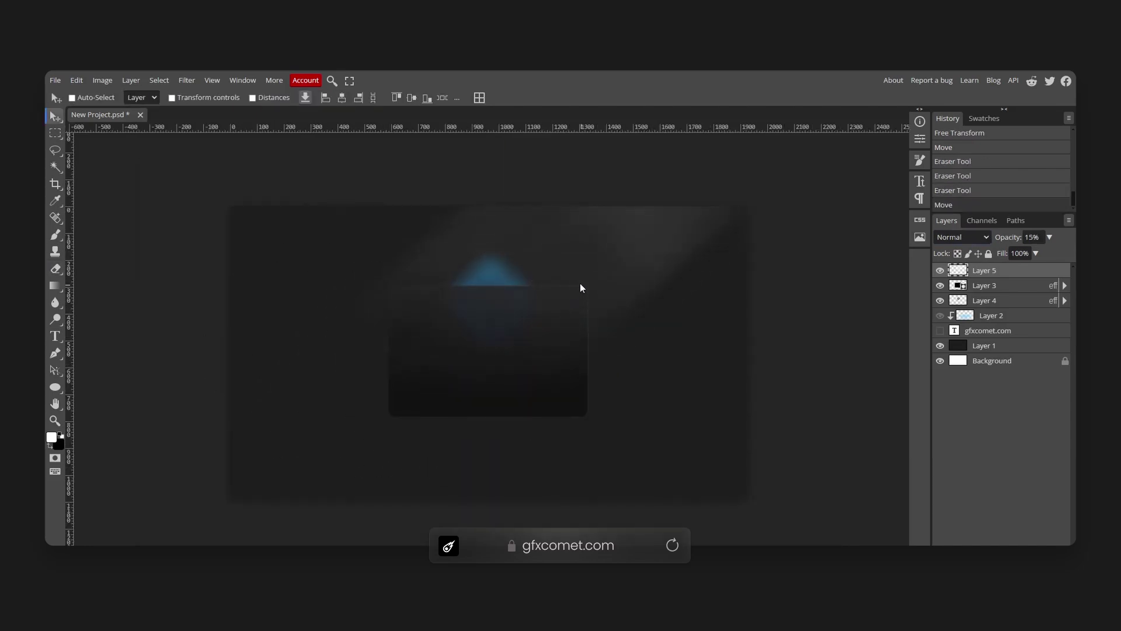
Step: Try a duplicate of the streaks layer and delete it
key("ctrl+plus")
key("ctrl+j")
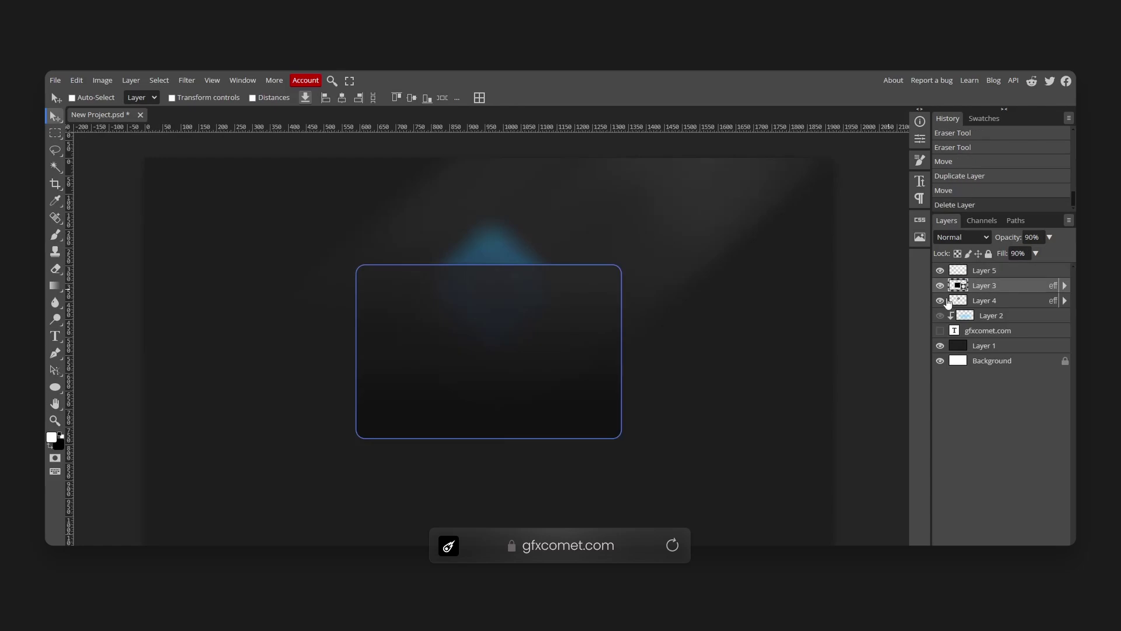
key("Delete")
left_click(938, 303)
key("ctrl+u")
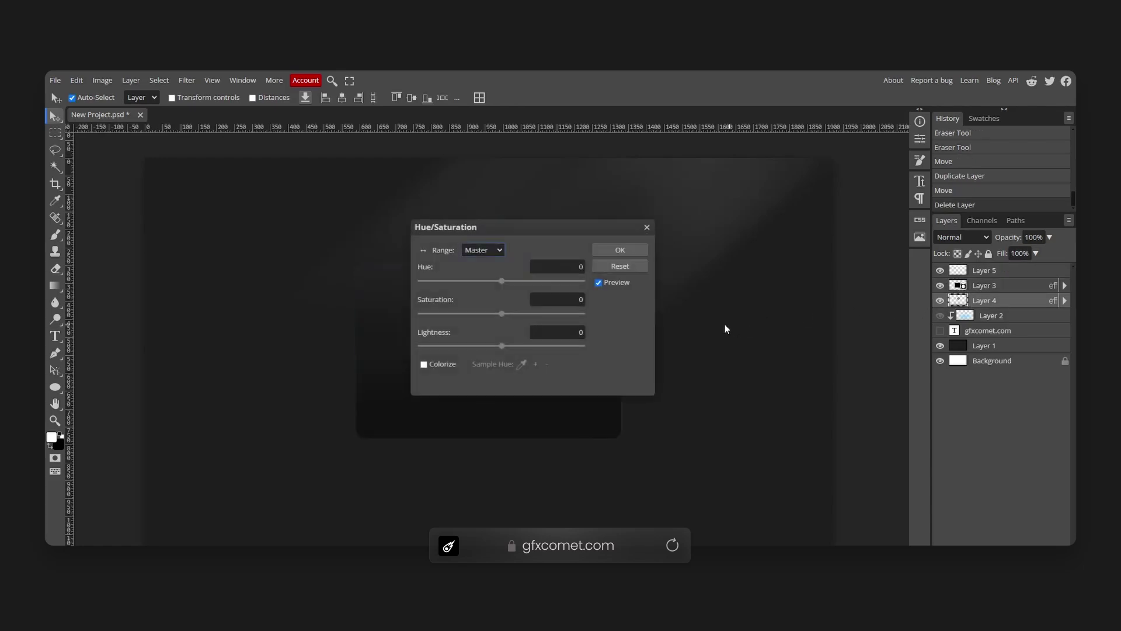
left_click_drag(552, 225, 821, 248)
left_click_drag(771, 305, 735, 308)
left_click(903, 289)
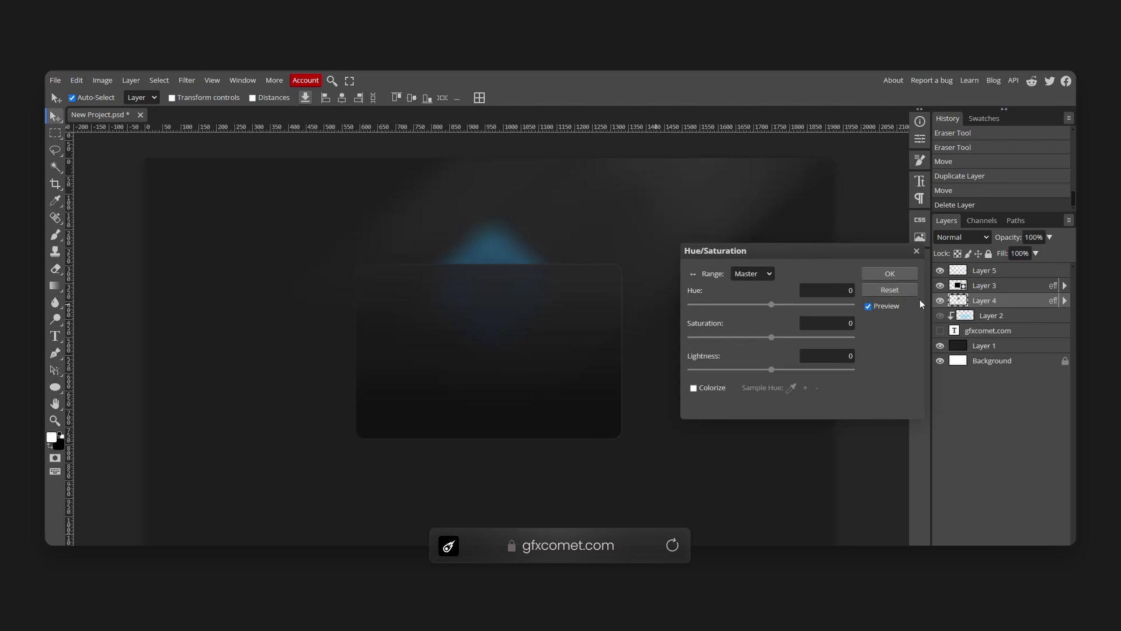
left_click(915, 251)
Step: Rasterize the layer style of Layer 4 and shift its hue to -180 with Hue/Saturation
right_click(982, 300)
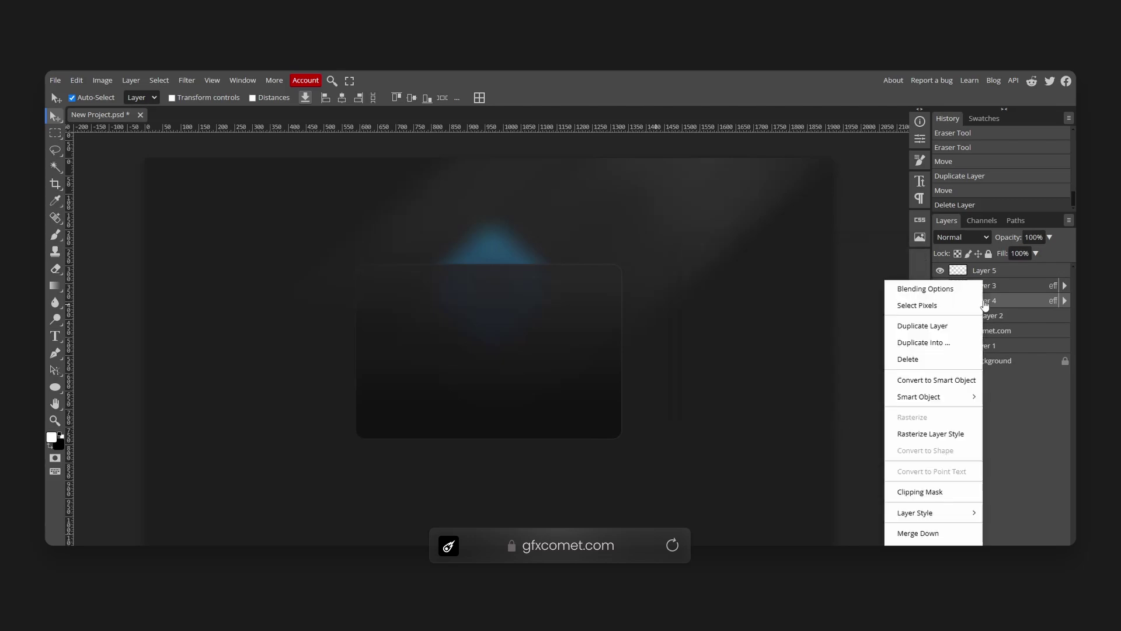
left_click(944, 432)
key("ctrl+u")
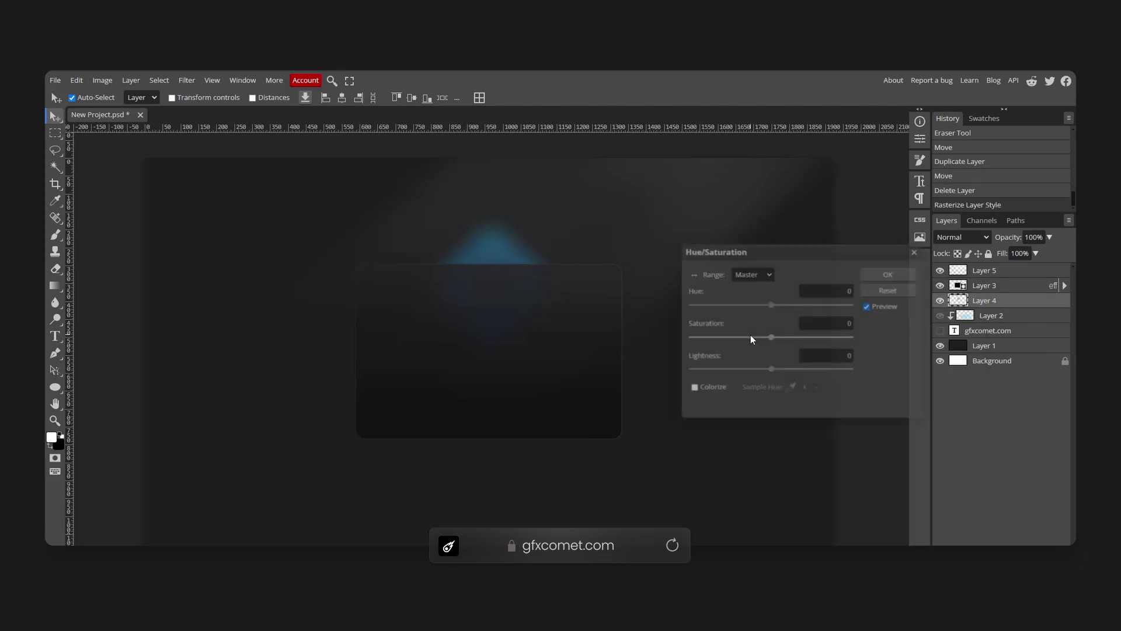
left_click_drag(771, 304, 687, 318)
left_click(889, 274)
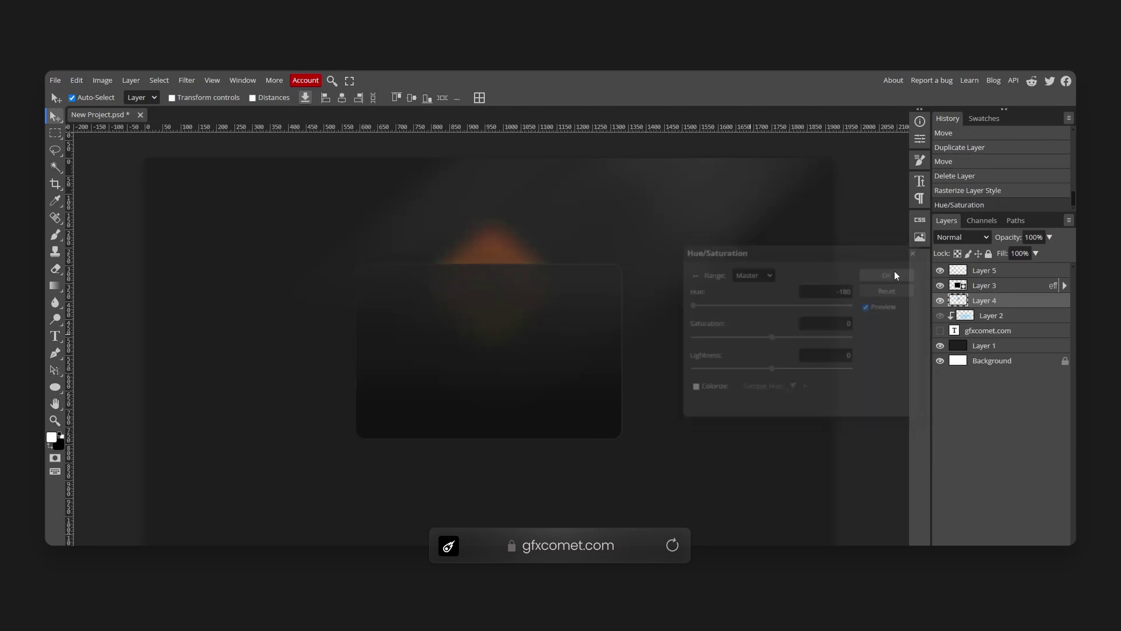
key("ctrl+j")
left_click_drag(523, 285, 531, 307)
key("alt+bracketright")
key("Delete")
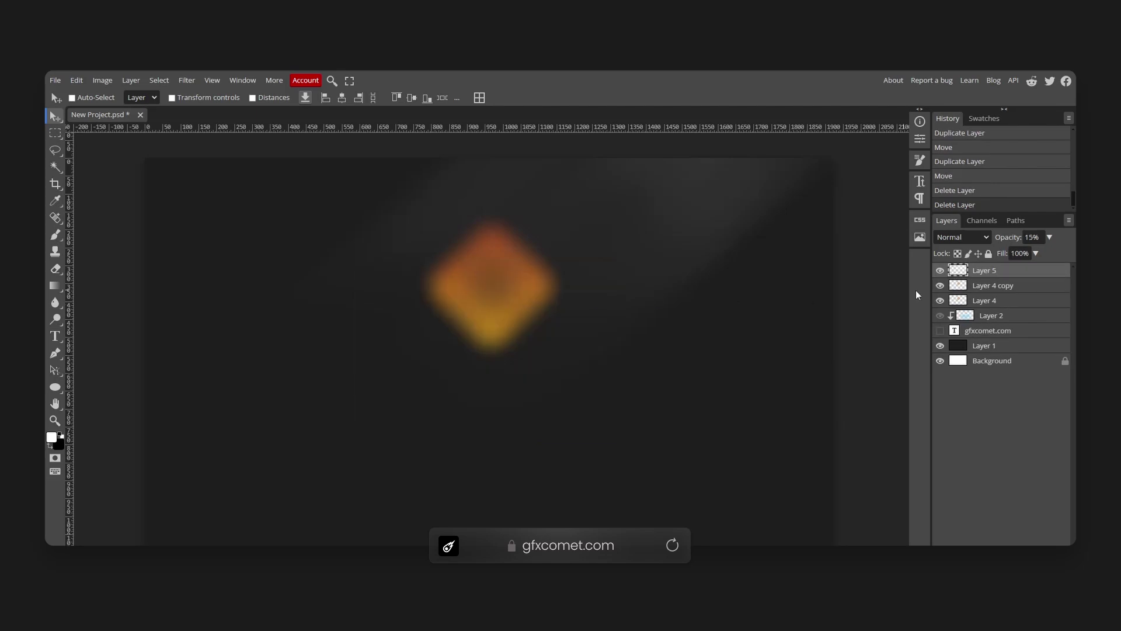
key("ctrl+z")
left_click(996, 301)
key("Delete")
left_click(992, 301)
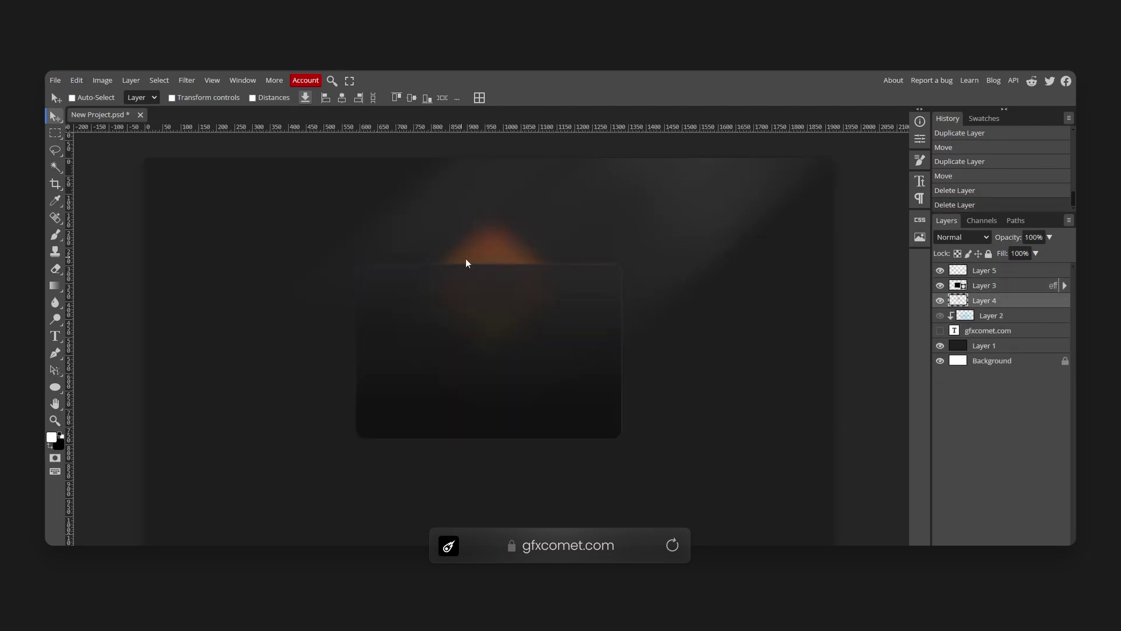
Step: Duplicate the orange glow on Layer 4 and apply a steeply angled Motion Blur with a 500 px distance to the copy
left_click_drag(464, 258, 510, 271)
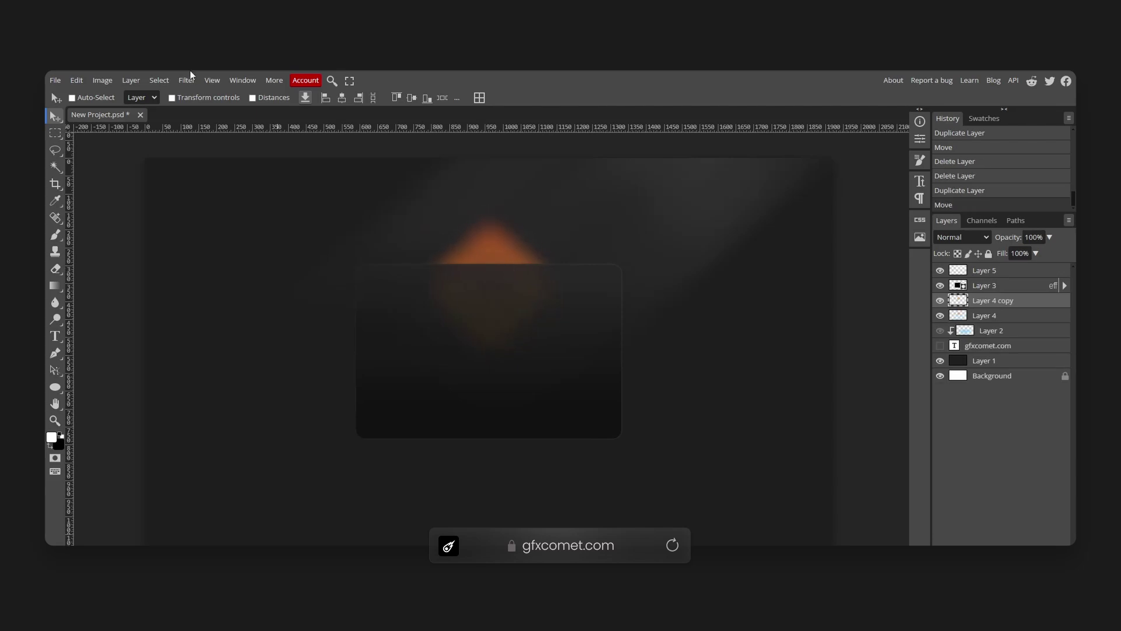
left_click(187, 81)
mouse_move(233, 220)
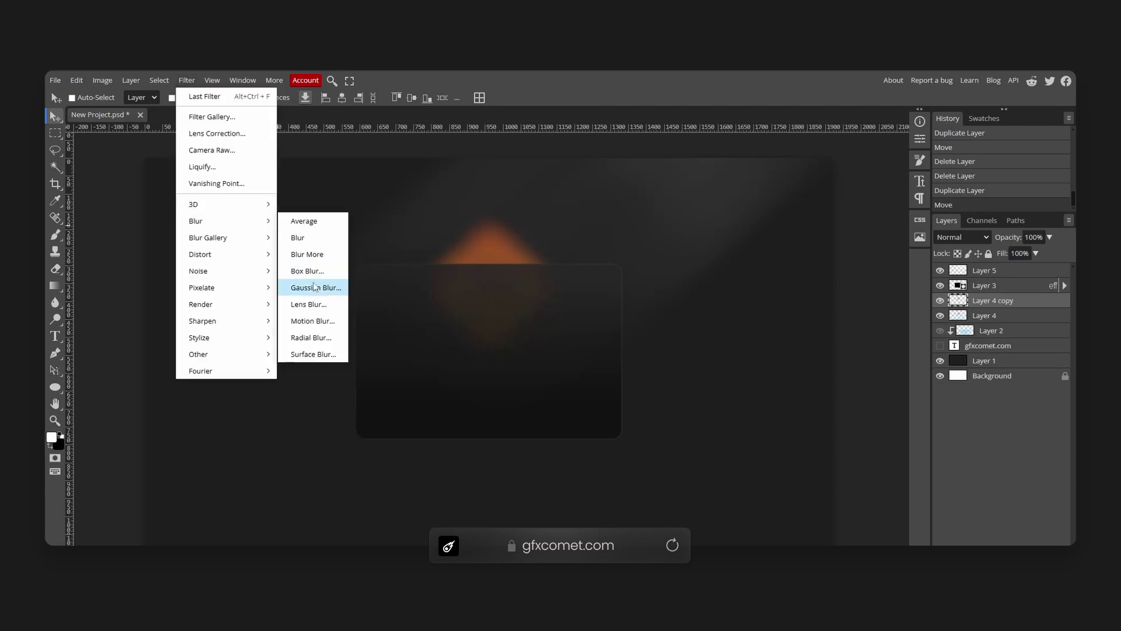
left_click(318, 320)
left_click(772, 244)
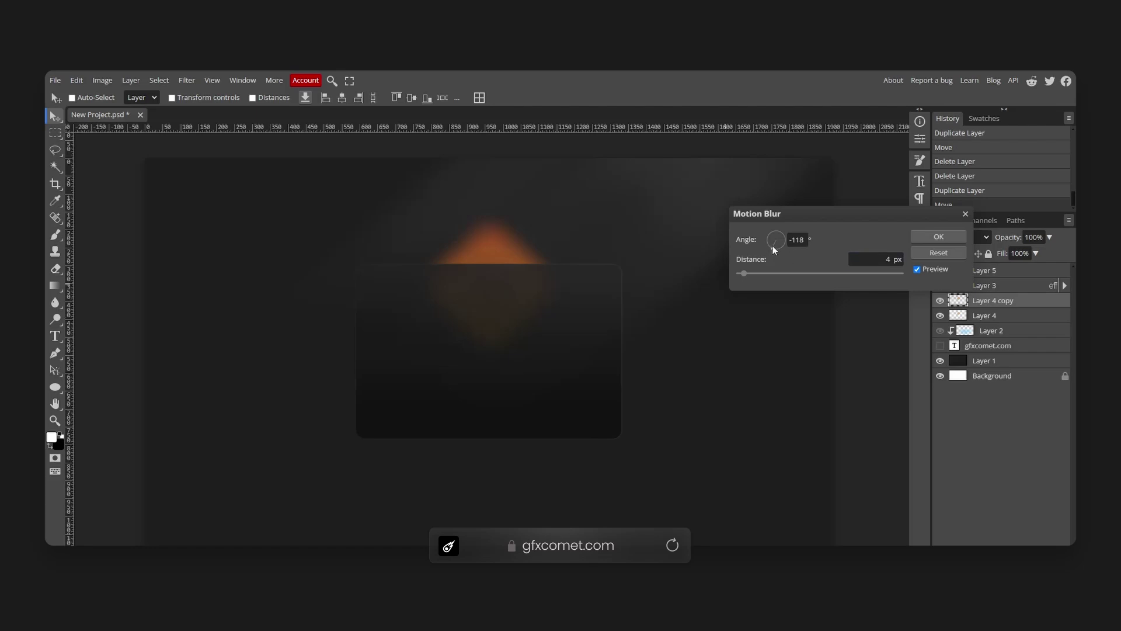
left_click_drag(743, 272, 897, 274)
left_click(776, 247)
left_click(780, 246)
double_click(885, 259)
type("500")
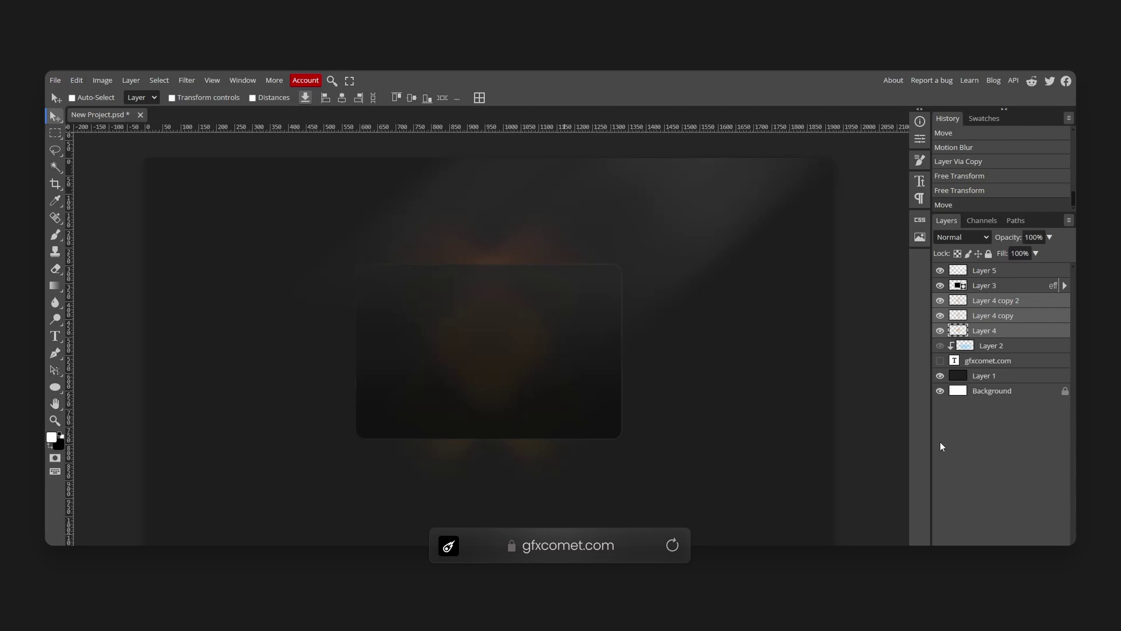
left_click(1027, 304)
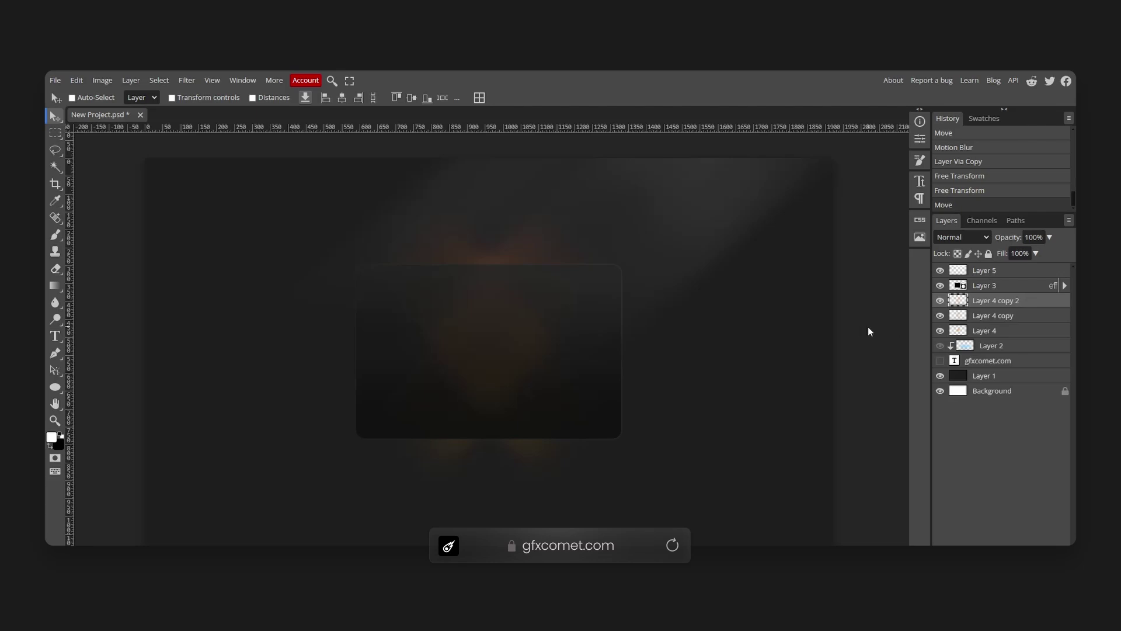
right_click(56, 116)
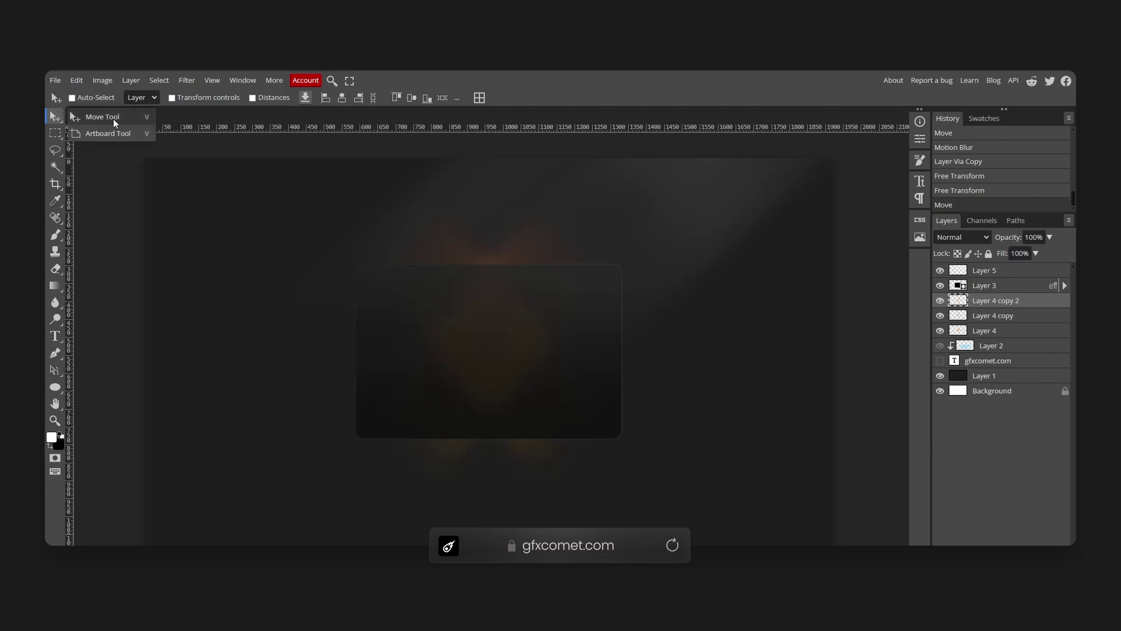
right_click(55, 134)
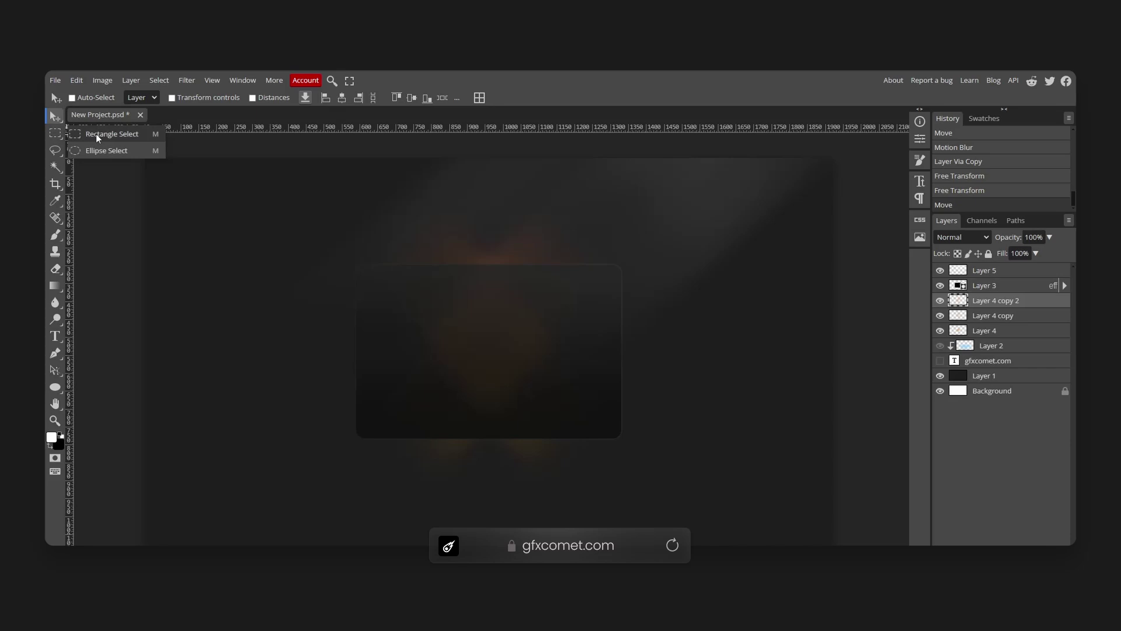
left_click(106, 133)
right_click(55, 151)
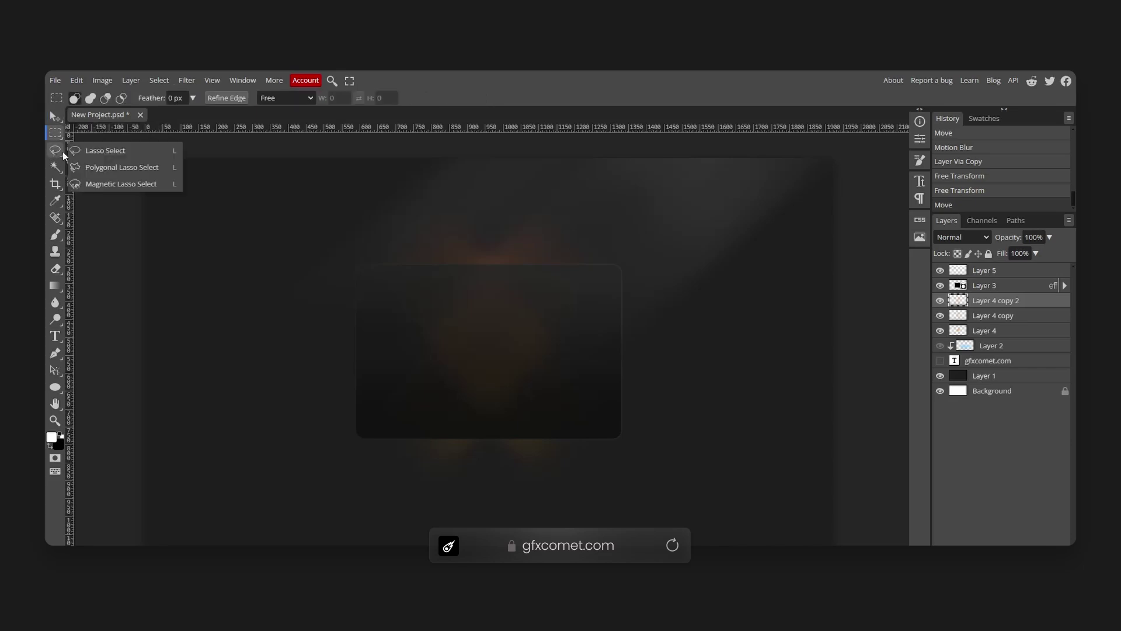
Step: Switch to the Pen tool and add a new empty layer above Layer 5
key("p")
key("ctrl+shift+n")
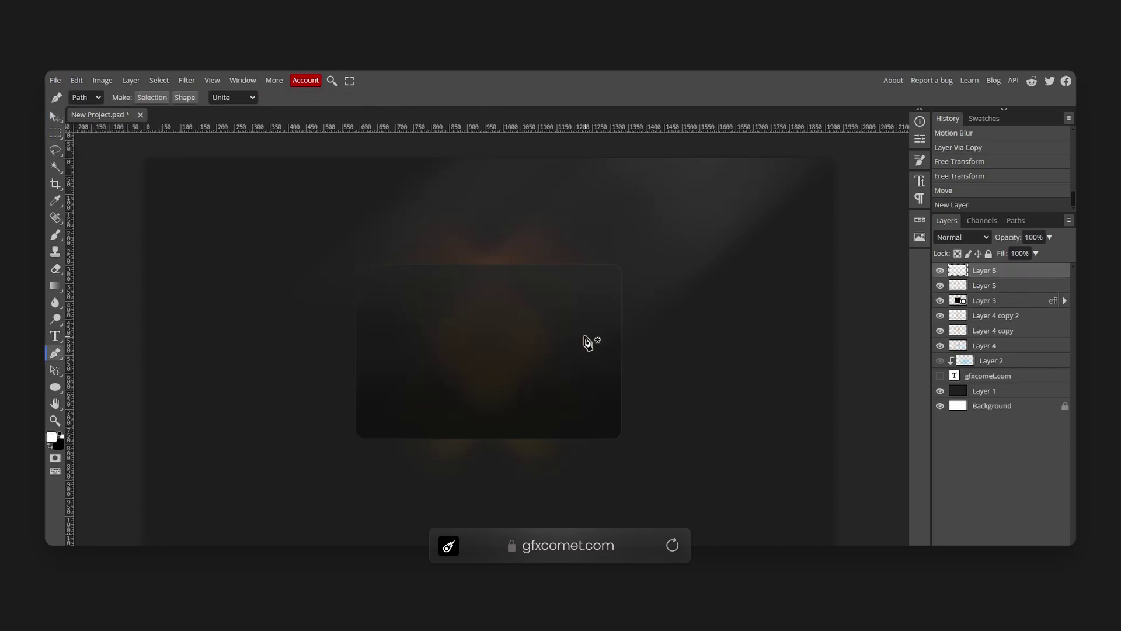
left_click(480, 142)
left_click_drag(430, 197, 382, 204)
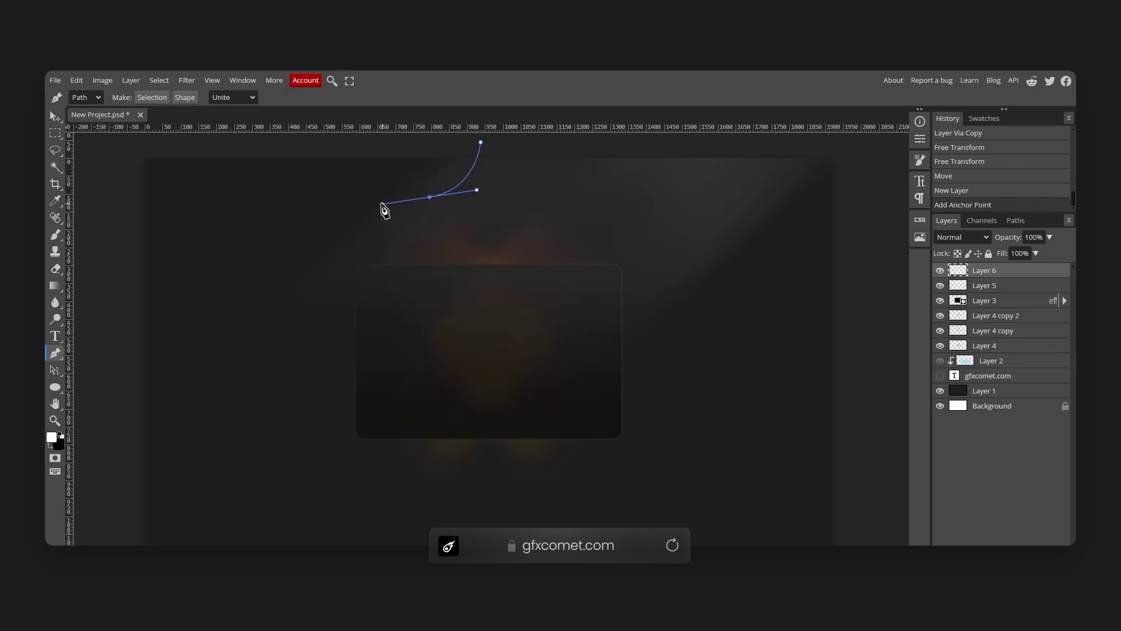
left_click_drag(334, 249, 308, 290)
left_click_drag(329, 405, 362, 414)
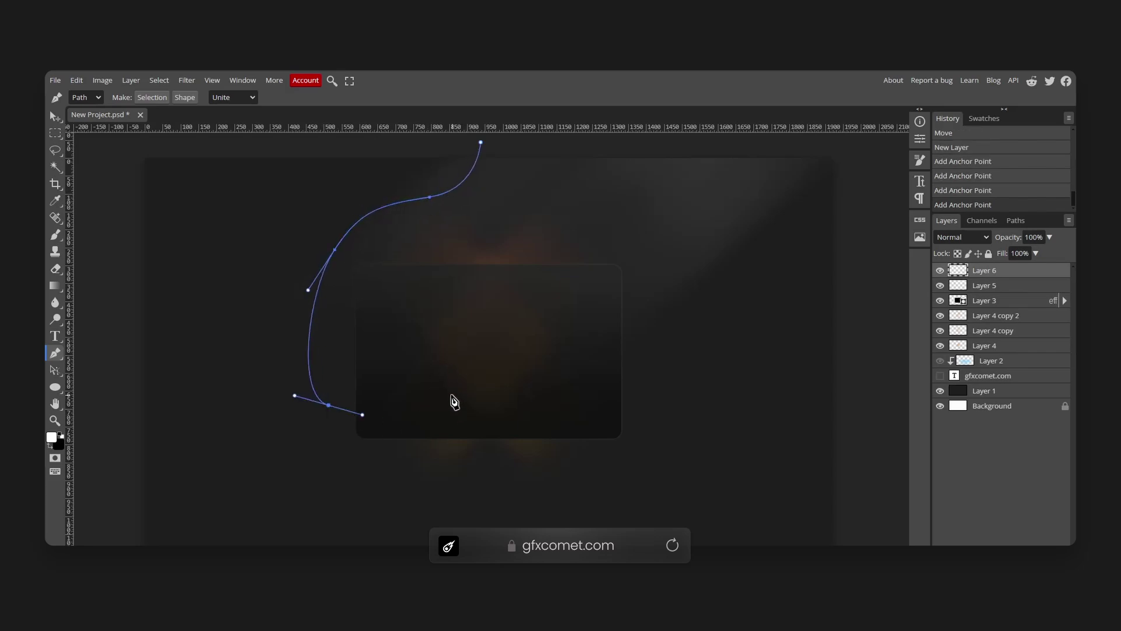
left_click_drag(422, 369, 430, 329)
left_click_drag(383, 284, 409, 240)
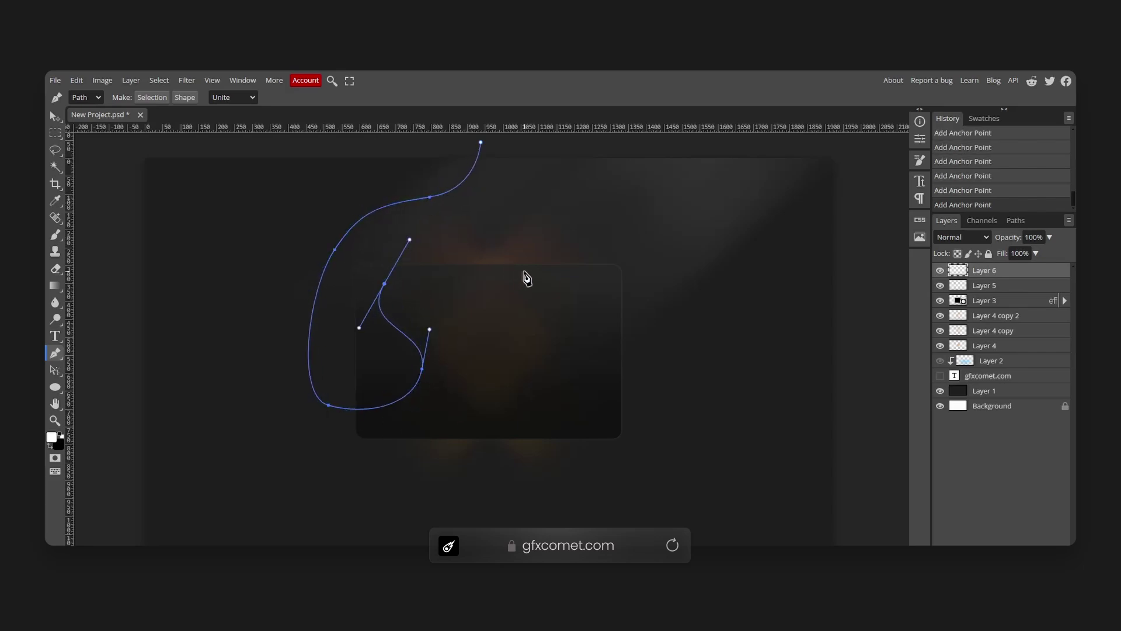
key("ctrl+z")
key("ctrl+z")
key("ctrl+z")
key("ctrl+z")
key("ctrl+z")
key("ctrl+z")
Step: Set the Pen tool to Shape mode and draw a closed, rounded freeform shape with curved edges over the card's left part
left_click(86, 97)
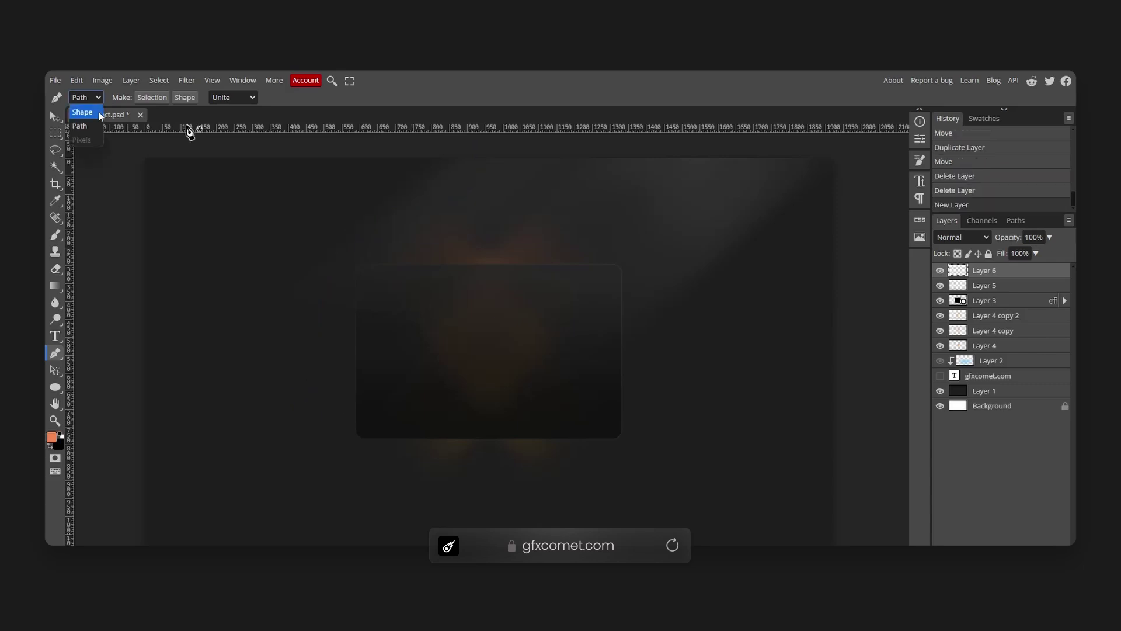
left_click(99, 113)
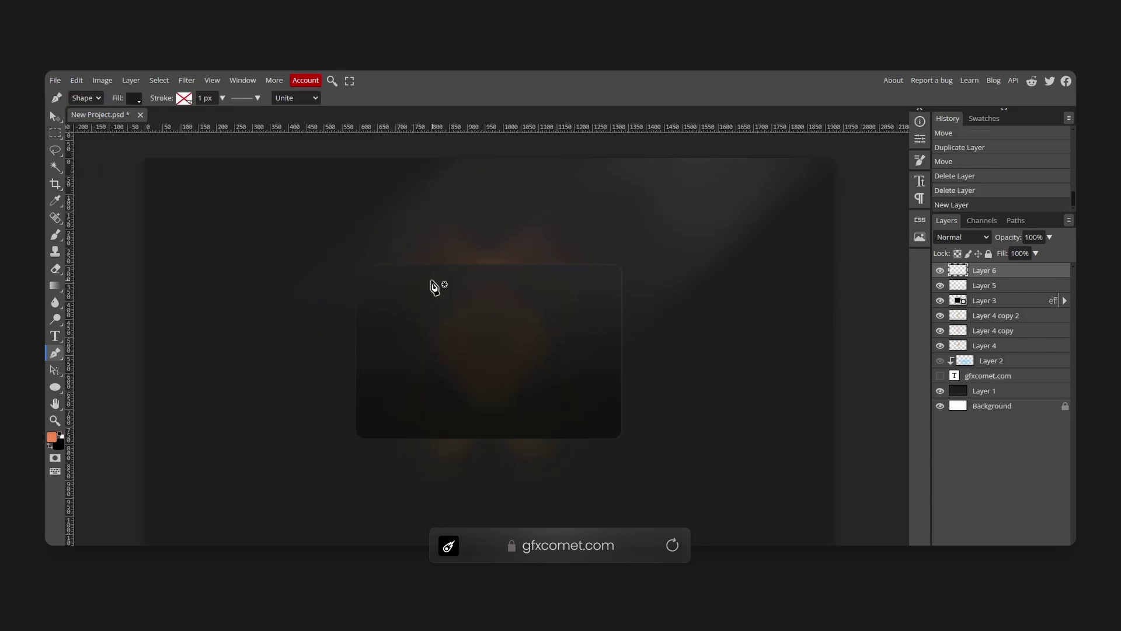
left_click(424, 232)
left_click_drag(333, 361, 463, 380)
left_click_drag(472, 288, 470, 230)
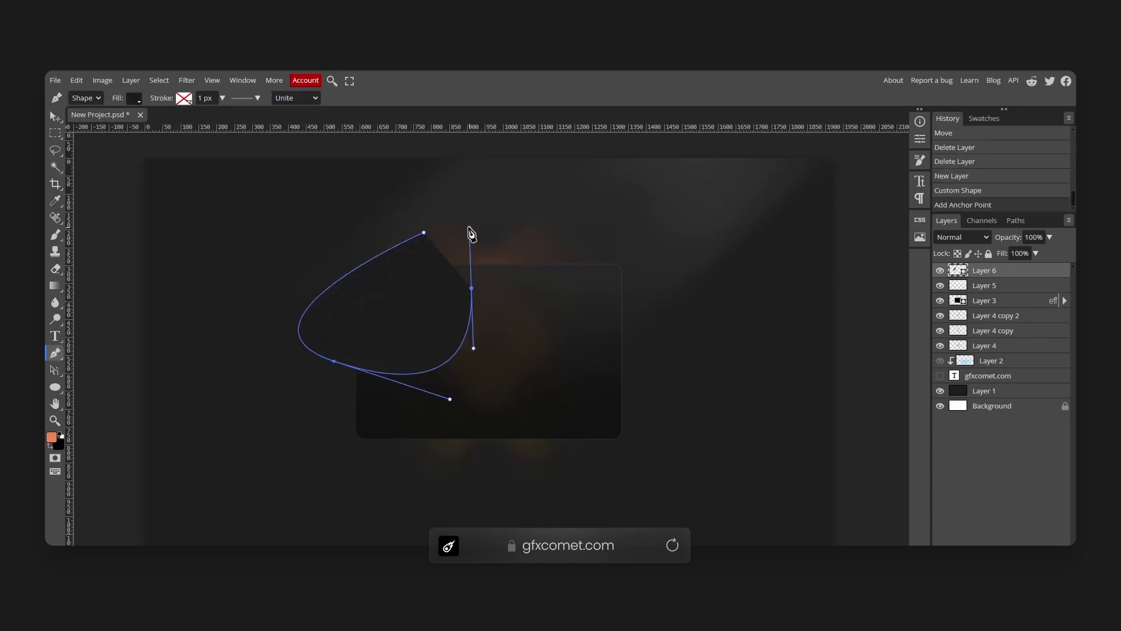
left_click_drag(444, 193, 476, 189)
left_click(424, 232)
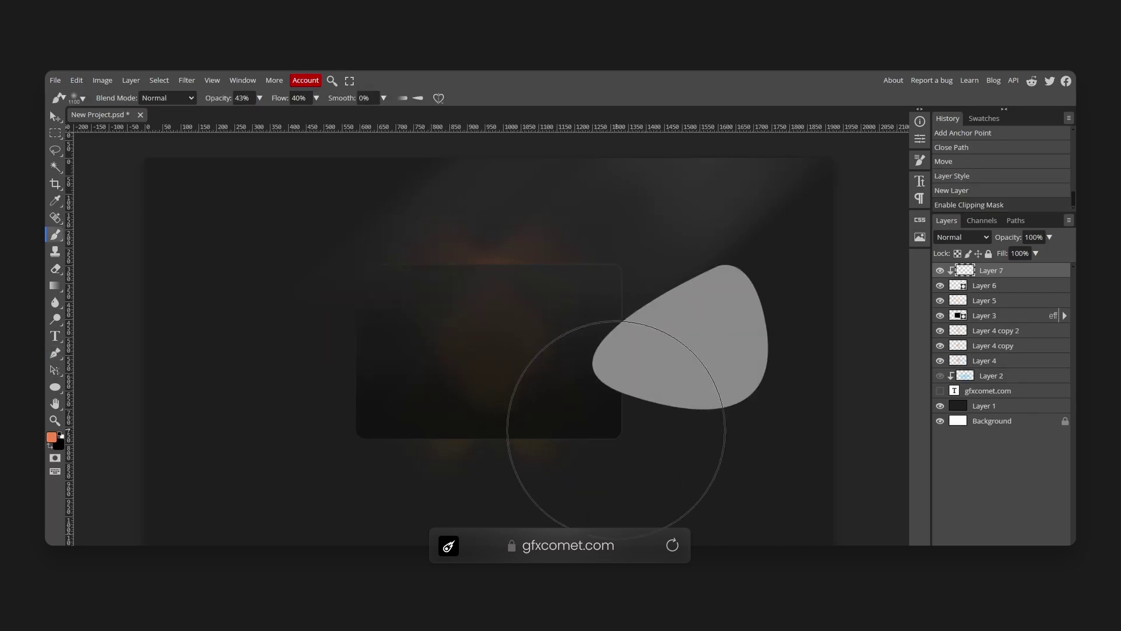
Step: Paint soft black shading along the lower edge of the gray shape on the clipped Layer 7 using a smaller brush
key("bracketleft")
key("bracketleft")
key("bracketleft")
key("bracketleft")
key("bracketleft")
key("bracketleft")
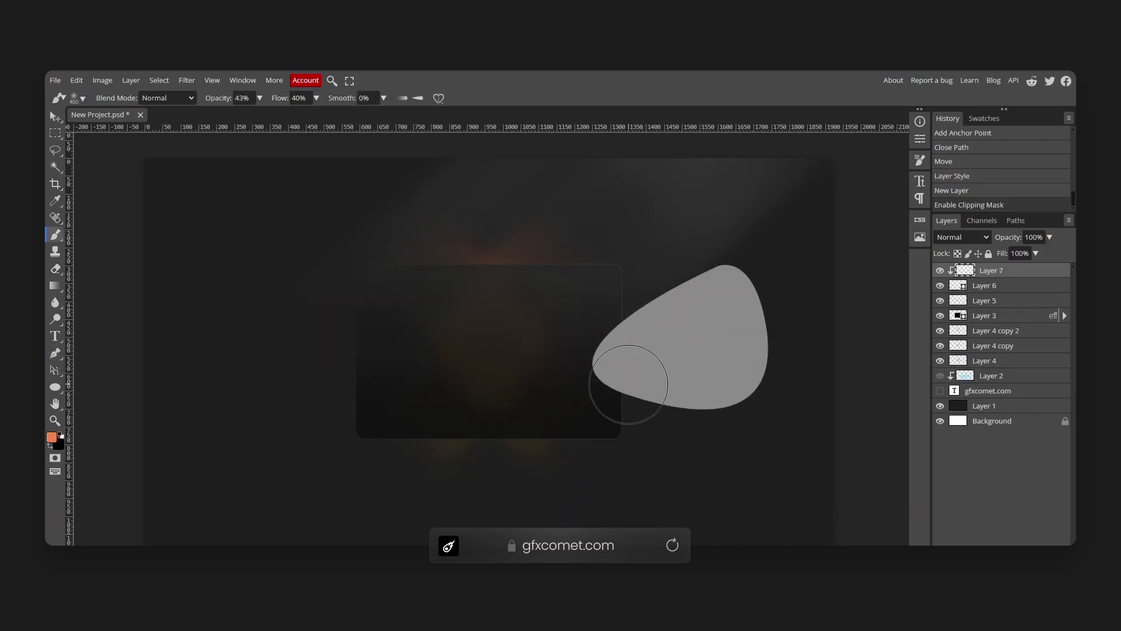
key("d")
mouse_move(603, 403)
left_mouse_down()
mouse_move(730, 443)
mouse_move(633, 425)
mouse_move(765, 271)
mouse_move(759, 386)
left_mouse_up()
key("bracketleft")
mouse_move(681, 440)
left_mouse_down()
mouse_move(706, 418)
mouse_move(585, 400)
mouse_move(708, 427)
mouse_move(614, 441)
mouse_move(675, 475)
left_mouse_up()
Step: Deepen the black shading around the gray shape's edges on Layer 7, varying the brush size between strokes
key("bracketright")
key("bracketright")
key("bracketleft")
key("bracketleft")
key("bracketleft")
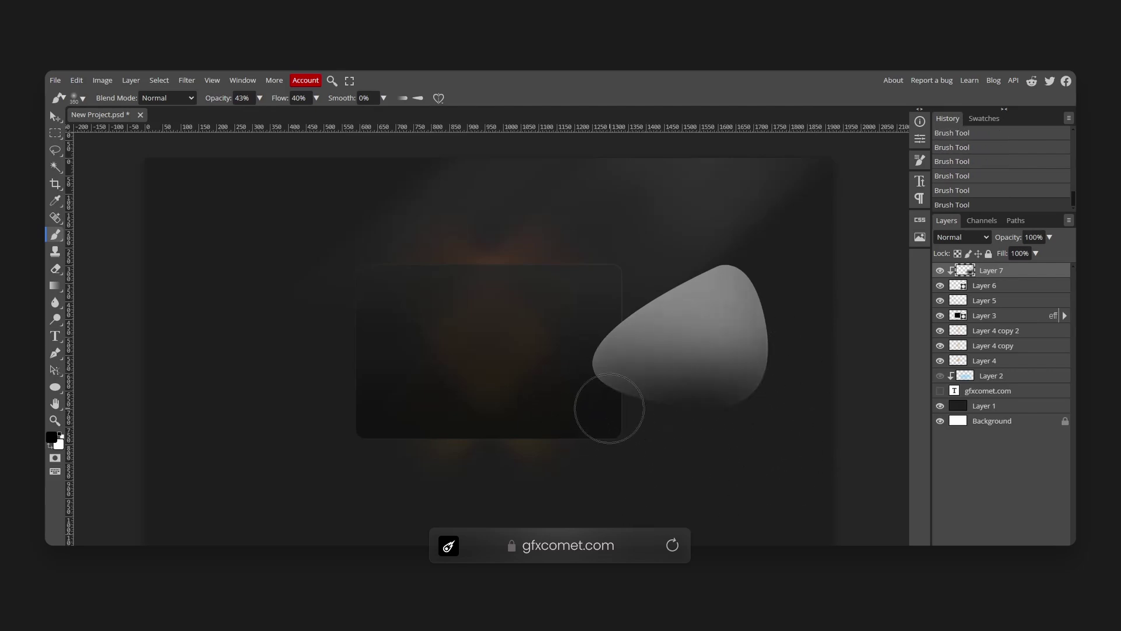
key("bracketright")
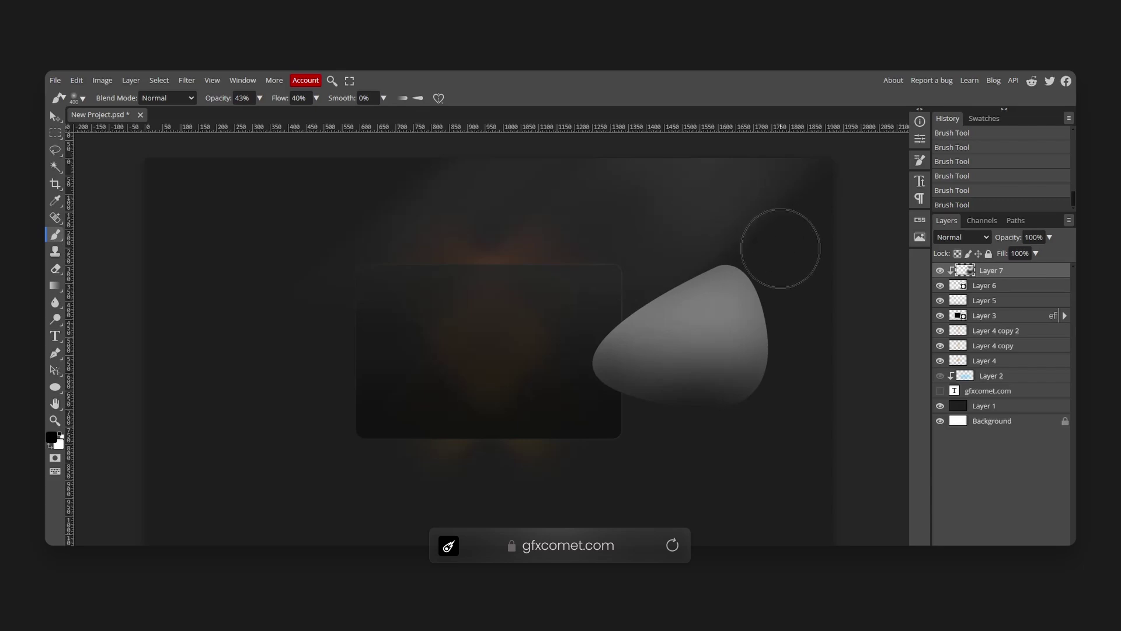
key("bracketright")
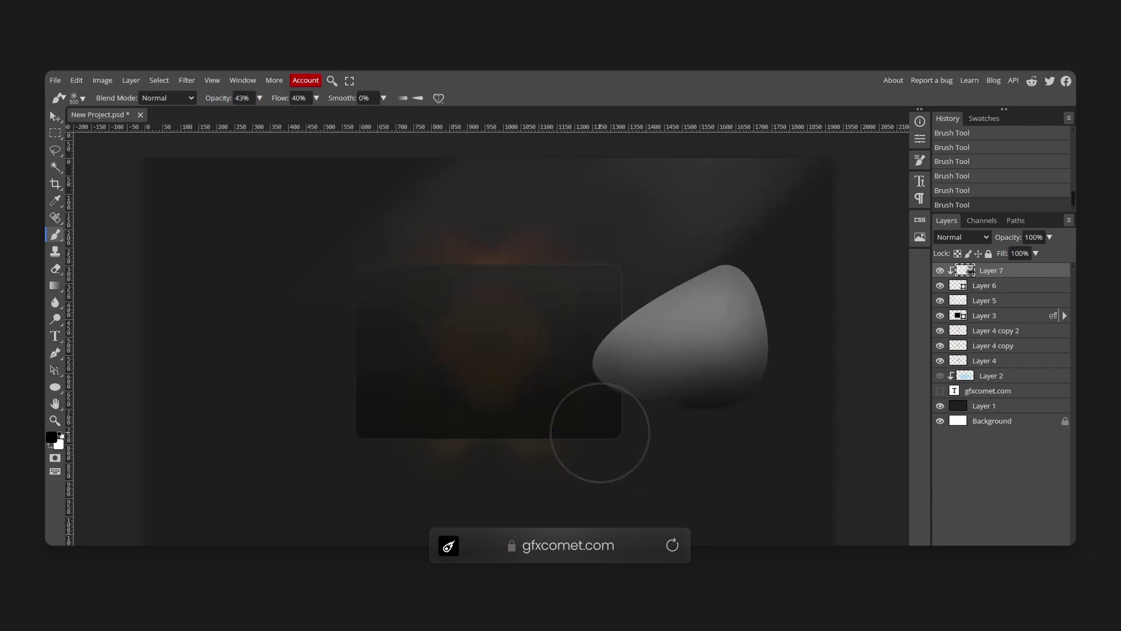
key("bracketleft")
key("bracketleft")
key("bracketleft")
key("bracketleft")
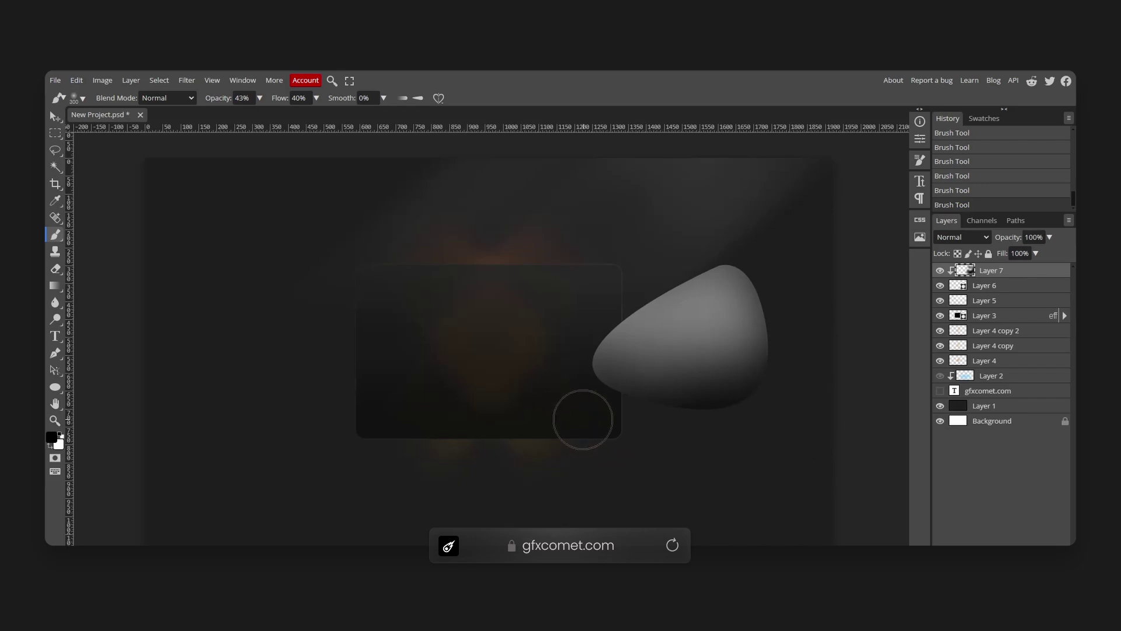
Step: Brighten the freeform shape's center with white and move Layers 6 and 7 together slightly up and to the right
key("x")
key("v")
left_click_drag(575, 341, 654, 209)
left_click(1001, 288)
left_click_drag(753, 327, 763, 303)
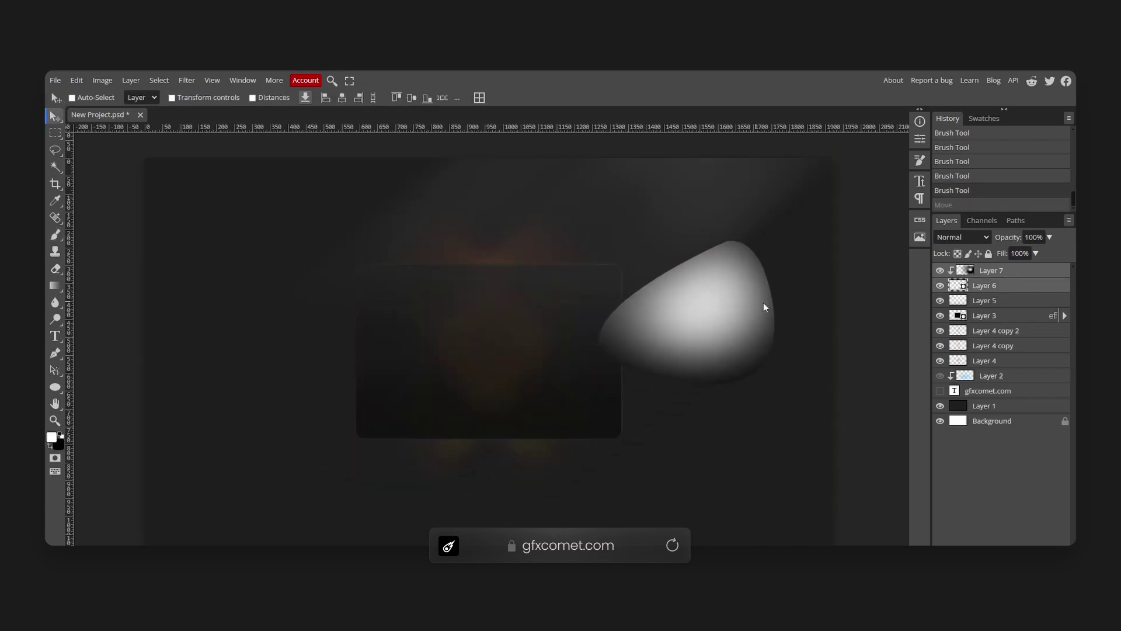
Step: Add a Drop Shadow layer style to the freeform shape on Layer 6
double_click(1018, 286)
left_click_drag(796, 185, 970, 188)
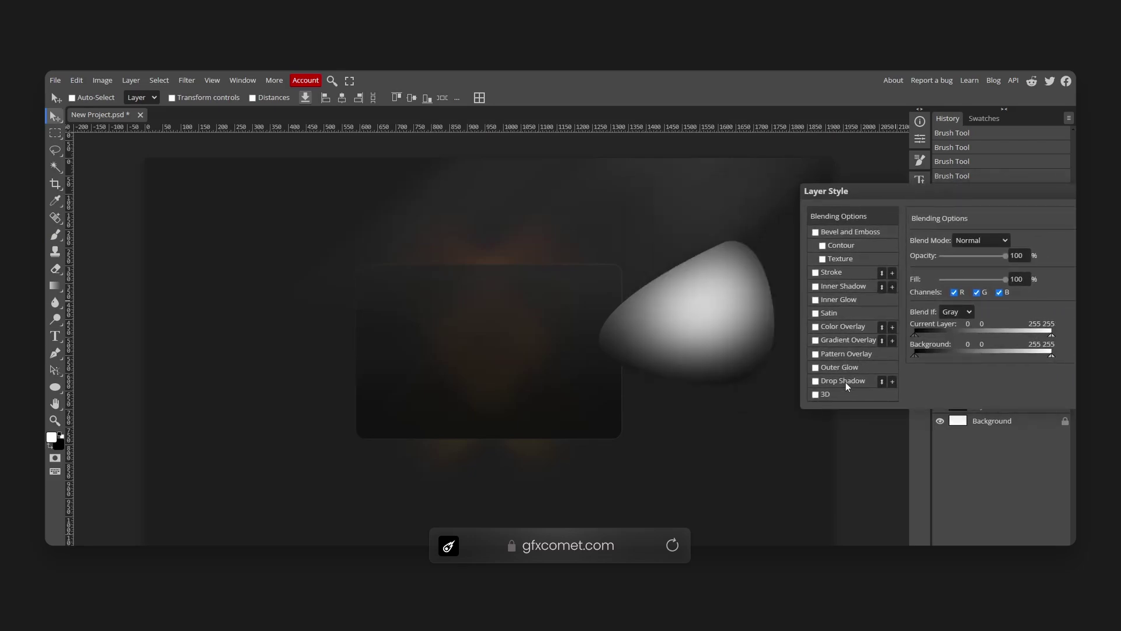
left_click(845, 381)
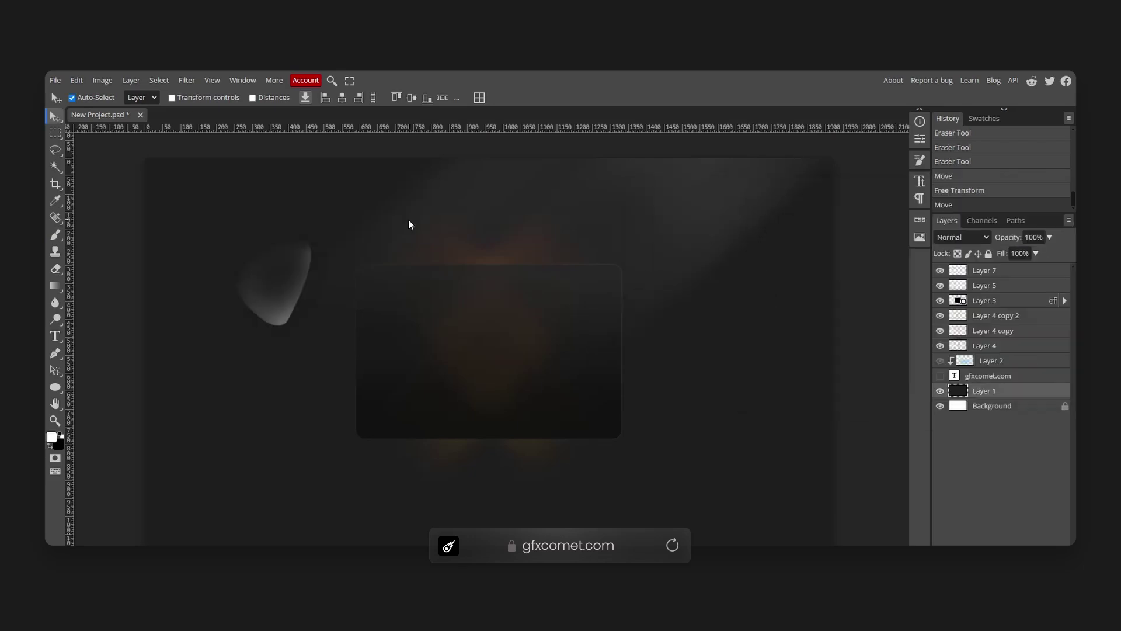
Step: Rotate the small shaded shape on Layer 7 clockwise with Free Transform
key("ctrl+t")
key("Return")
left_click(987, 271)
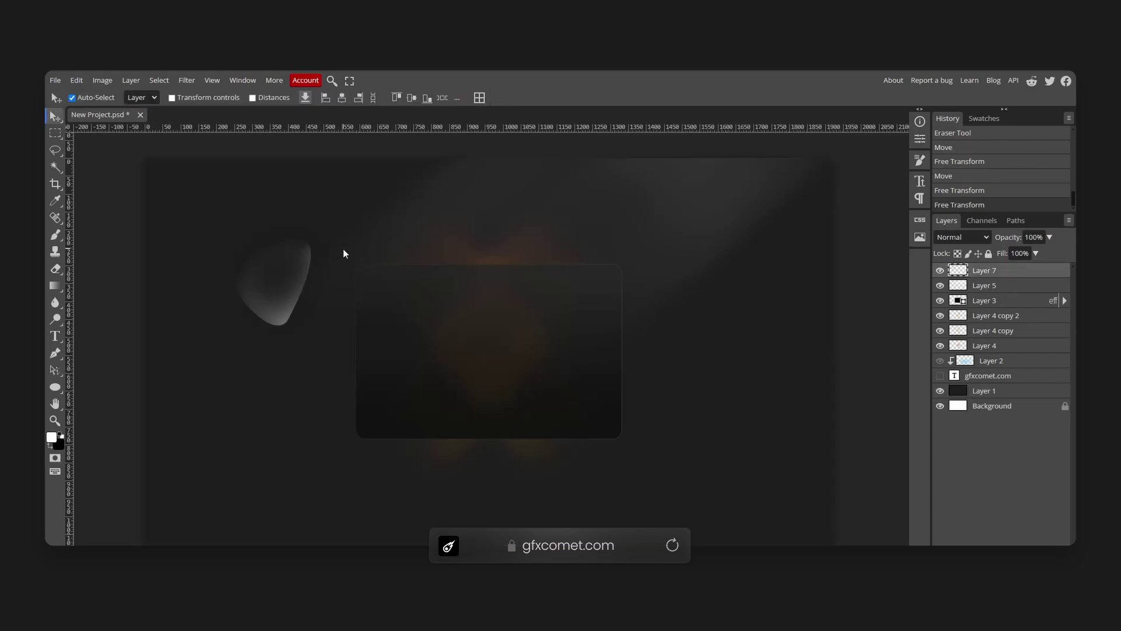
key("ctrl+t")
left_click_drag(342, 211, 363, 285)
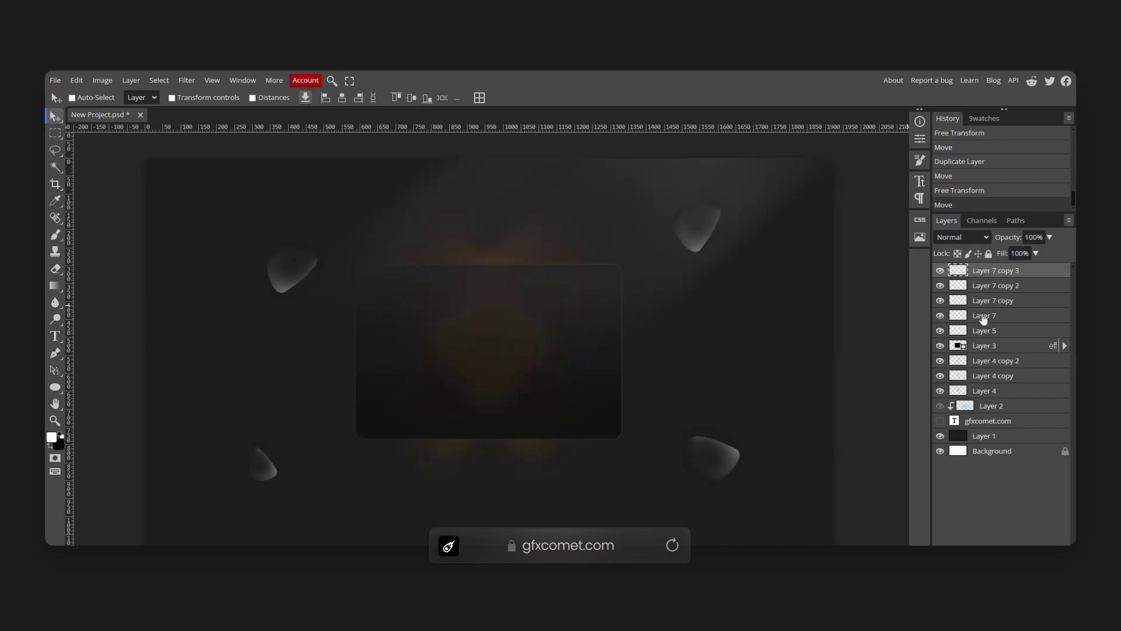
Step: Group Layer 7 with its three copies, merge a duplicate of the folder into one layer, and hide the original Folder 1
left_click(990, 315, "shift")
key("ctrl+g")
key("ctrl+j")
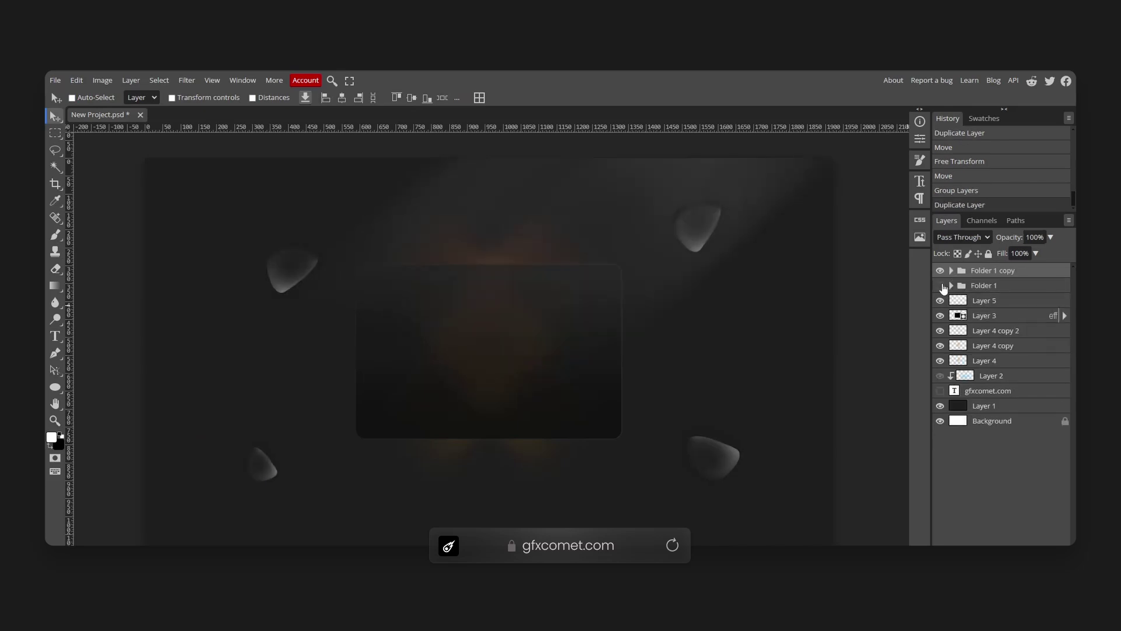
key("ctrl+e")
left_click(941, 285)
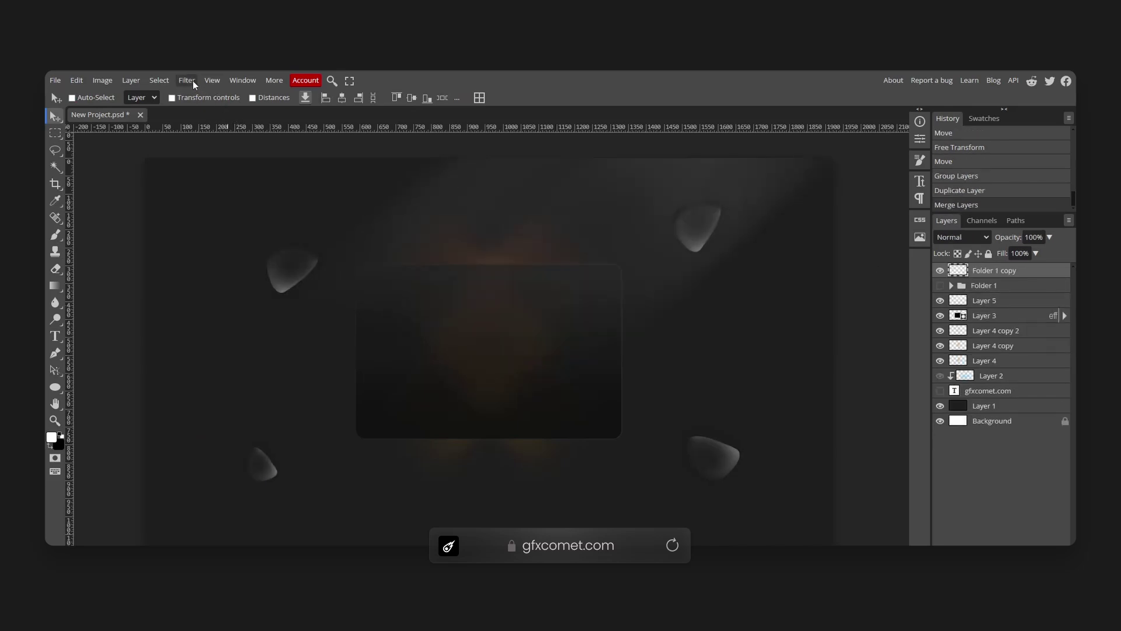
Step: Set up a Radial Blur in Spin mode with an amount of 22 on the merged Folder 1 copy layer
left_click(187, 80)
mouse_move(243, 227)
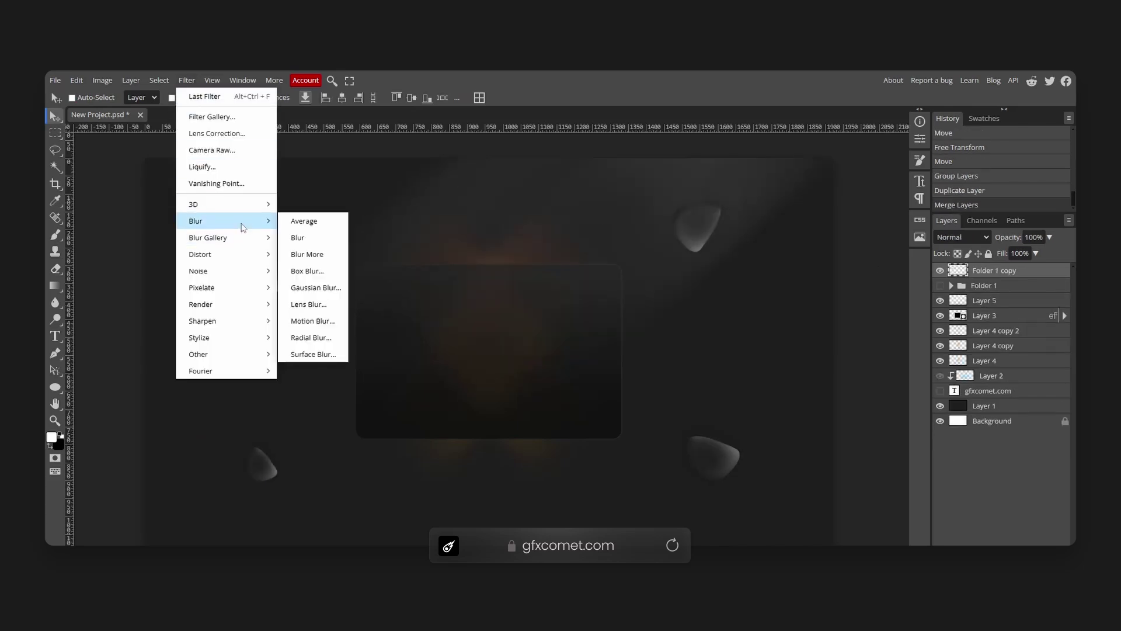
left_click(325, 338)
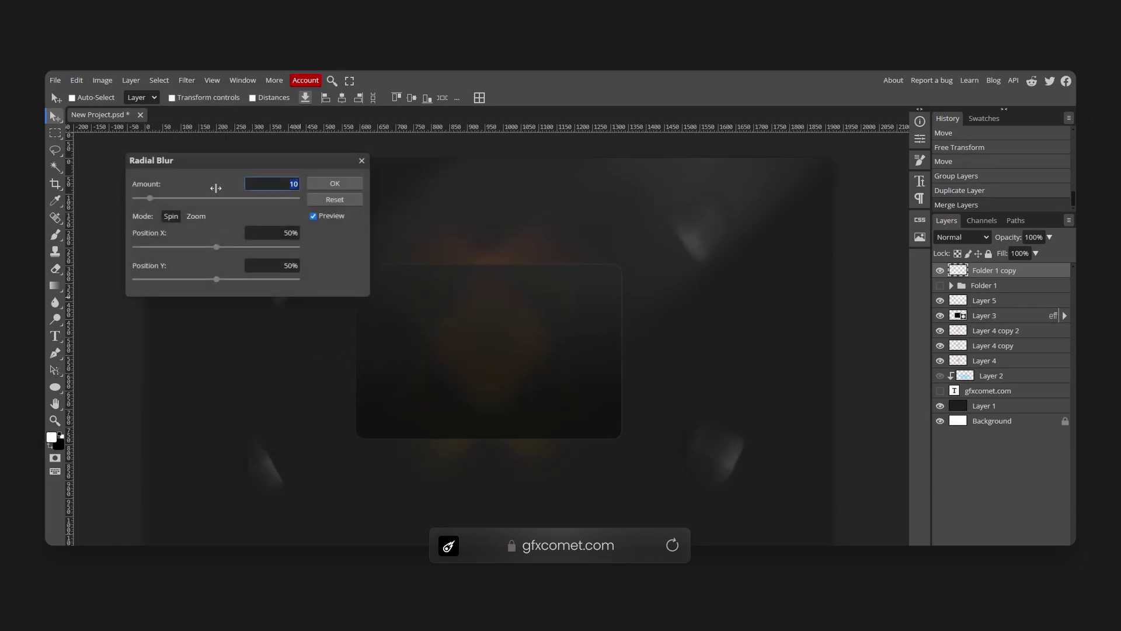
left_click_drag(218, 156, 834, 235)
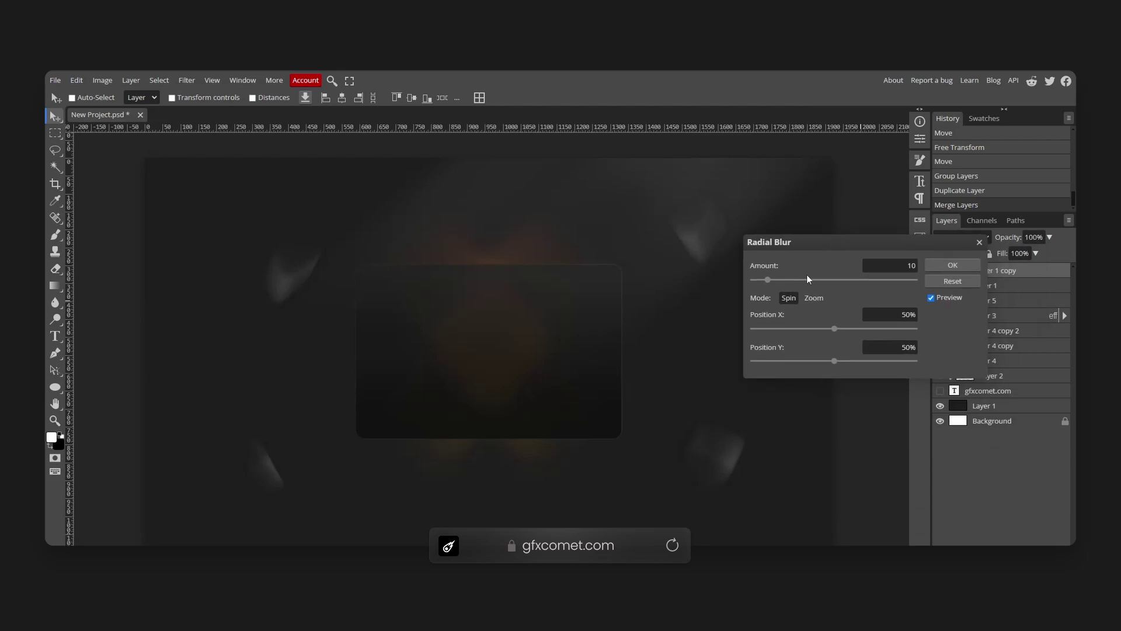
left_click_drag(807, 279, 787, 279)
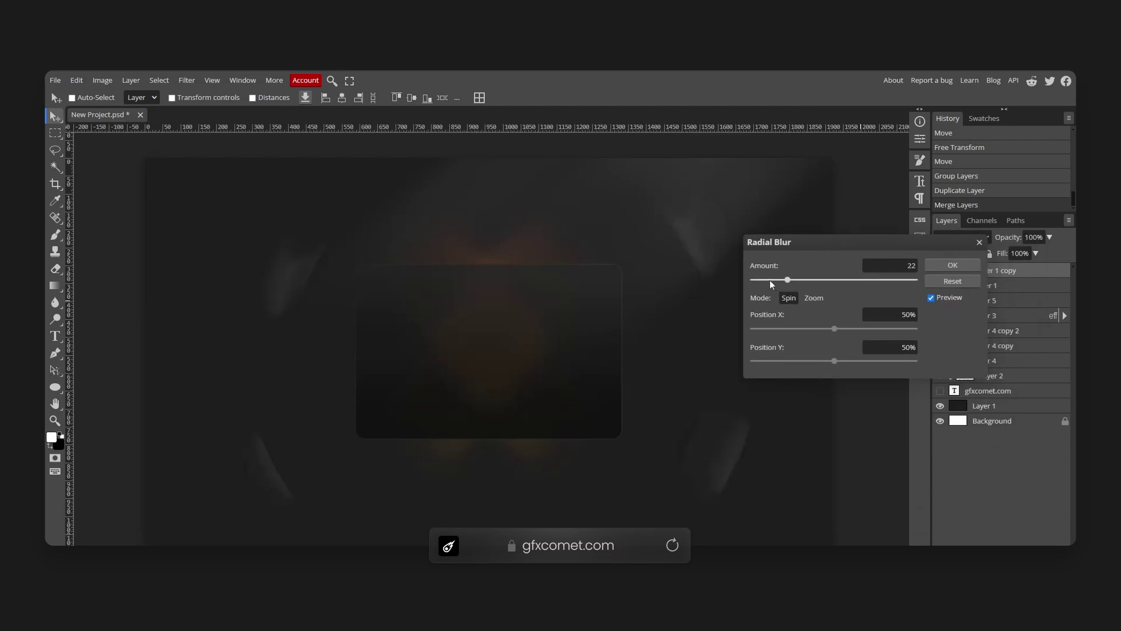